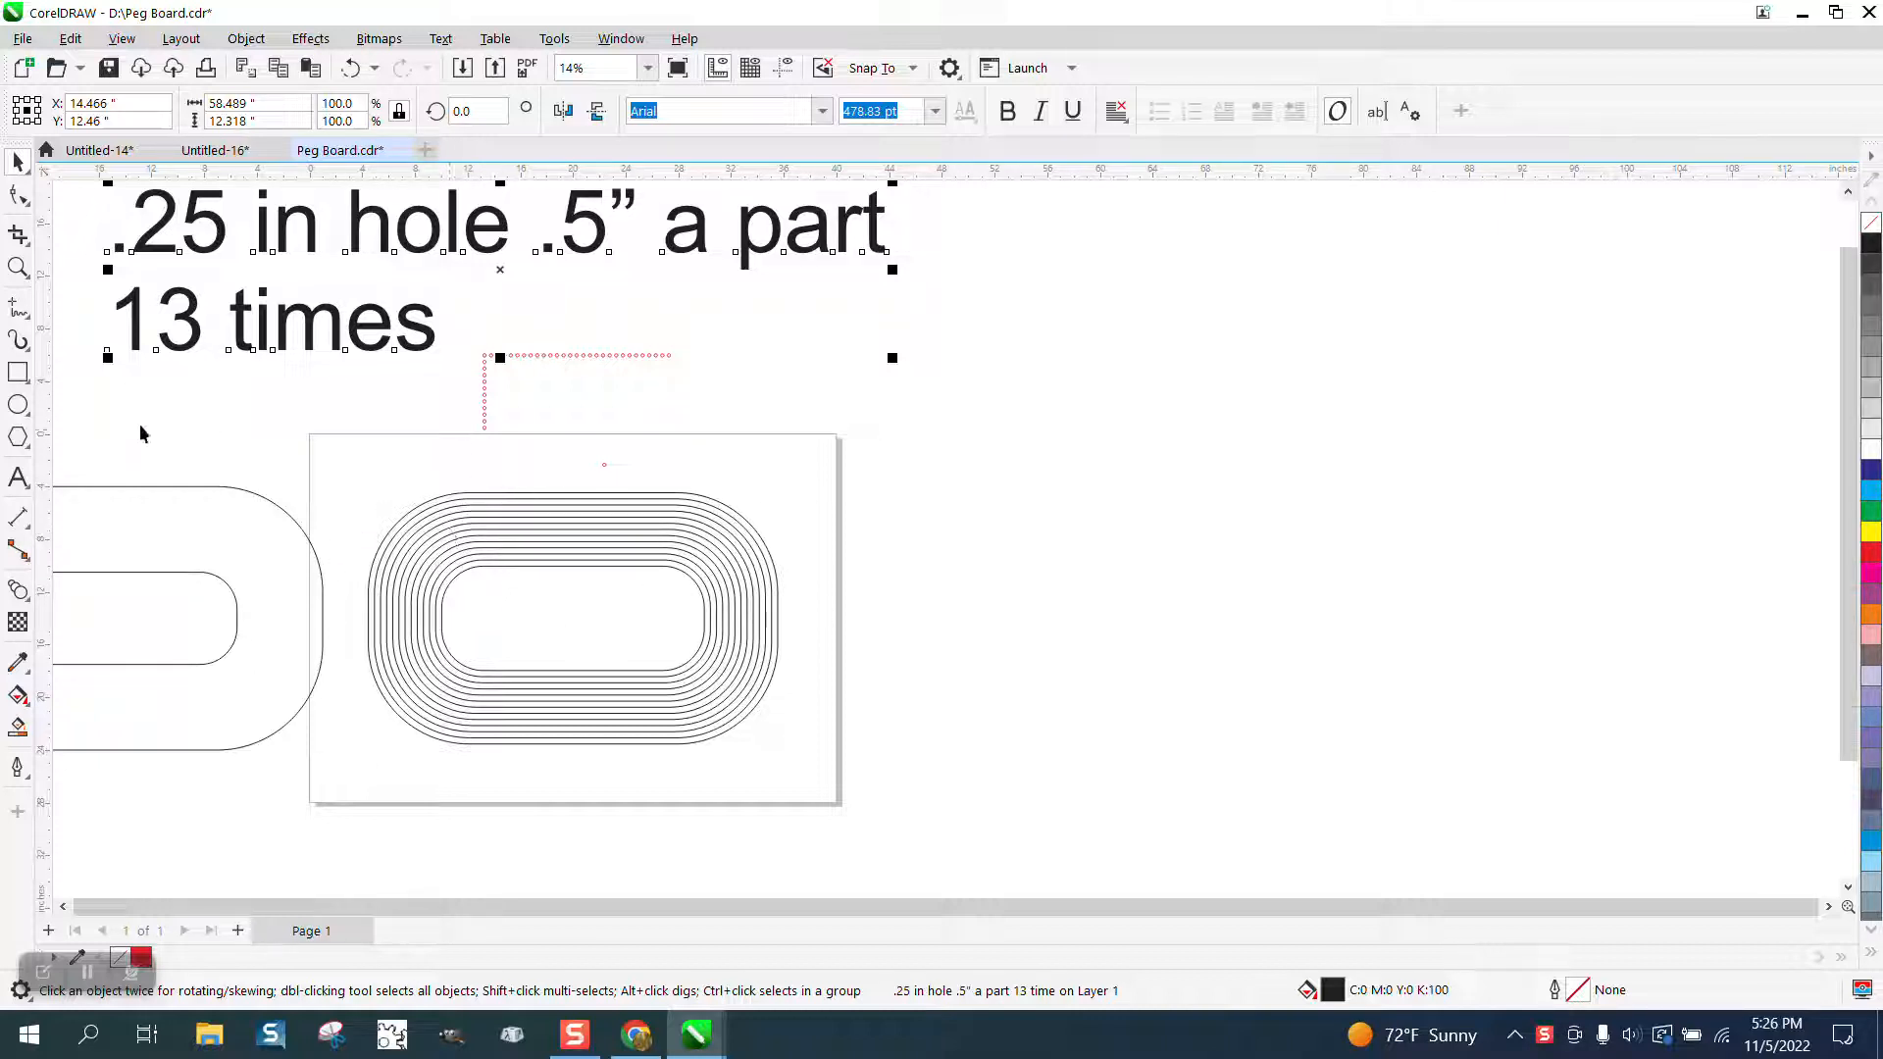
- Open the Fit Objects to Path settings with the outermost of the concentric ovals selected
click(18, 267)
drag(289, 428, 957, 768)
click(18, 162)
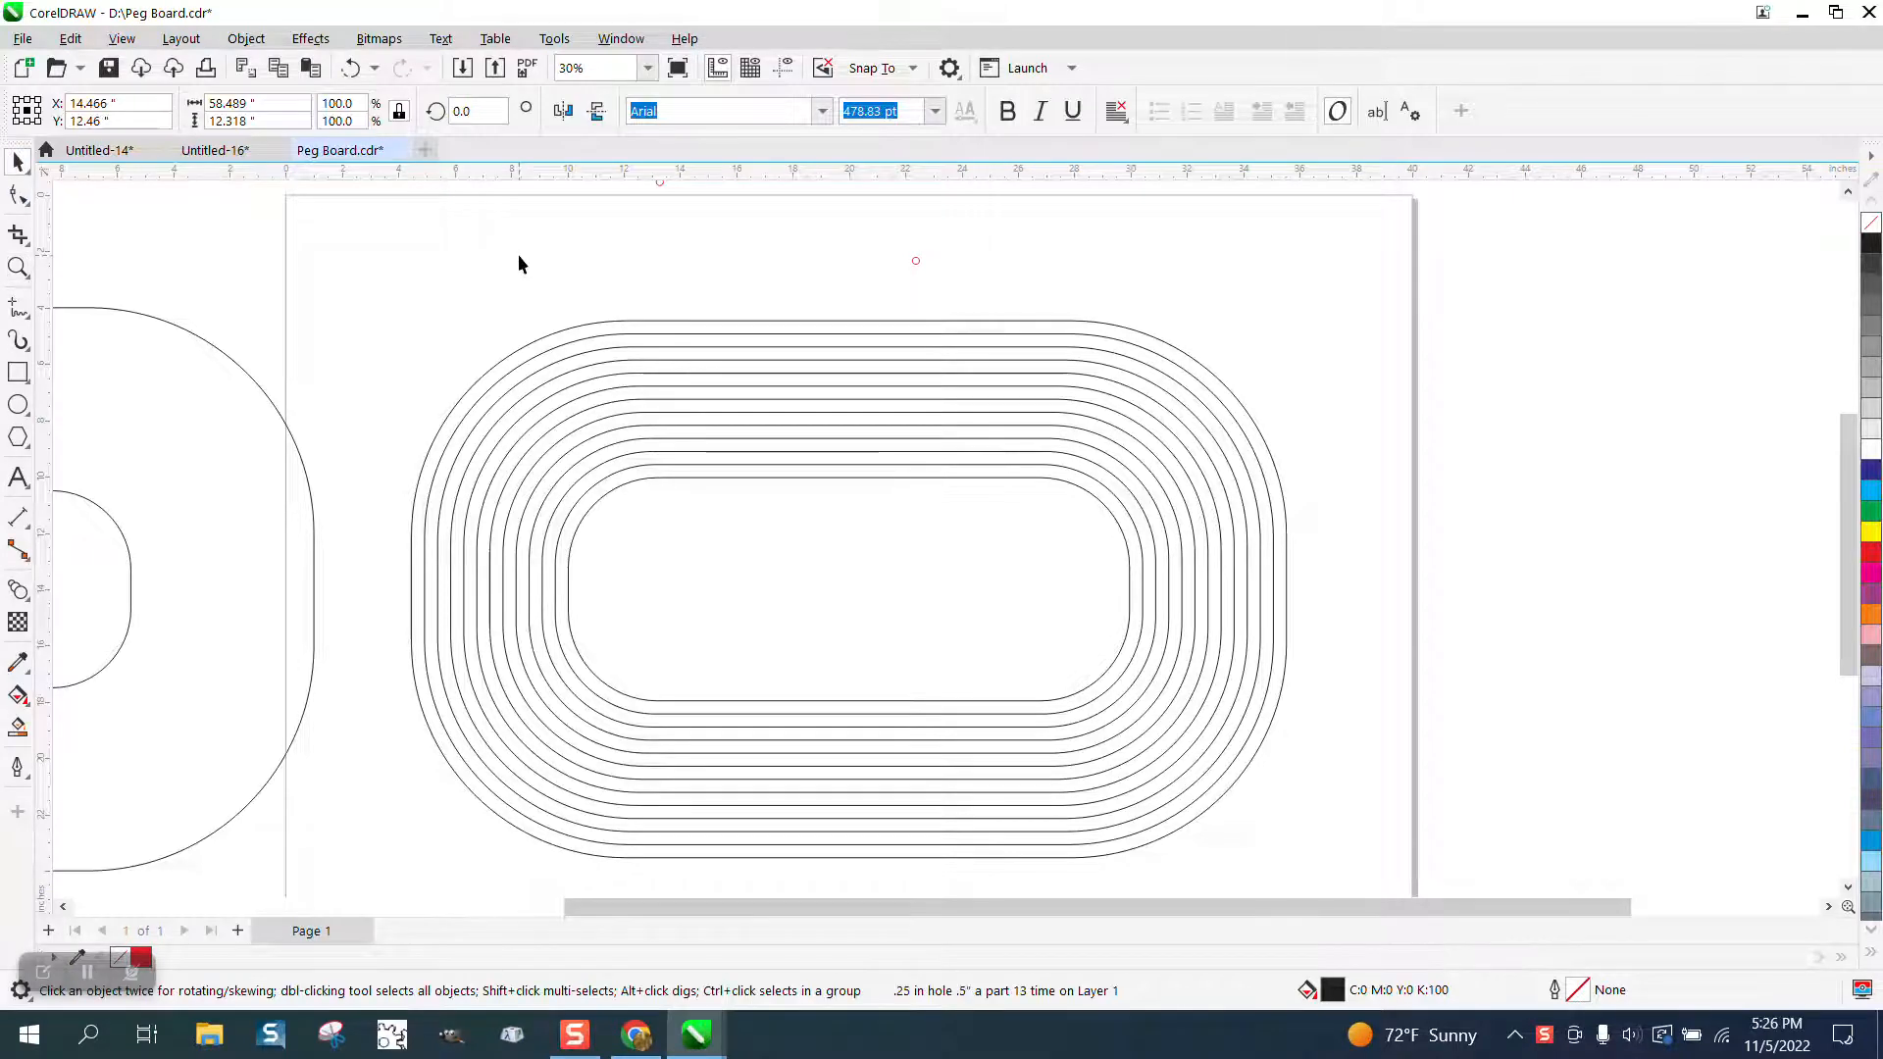
click(257, 45)
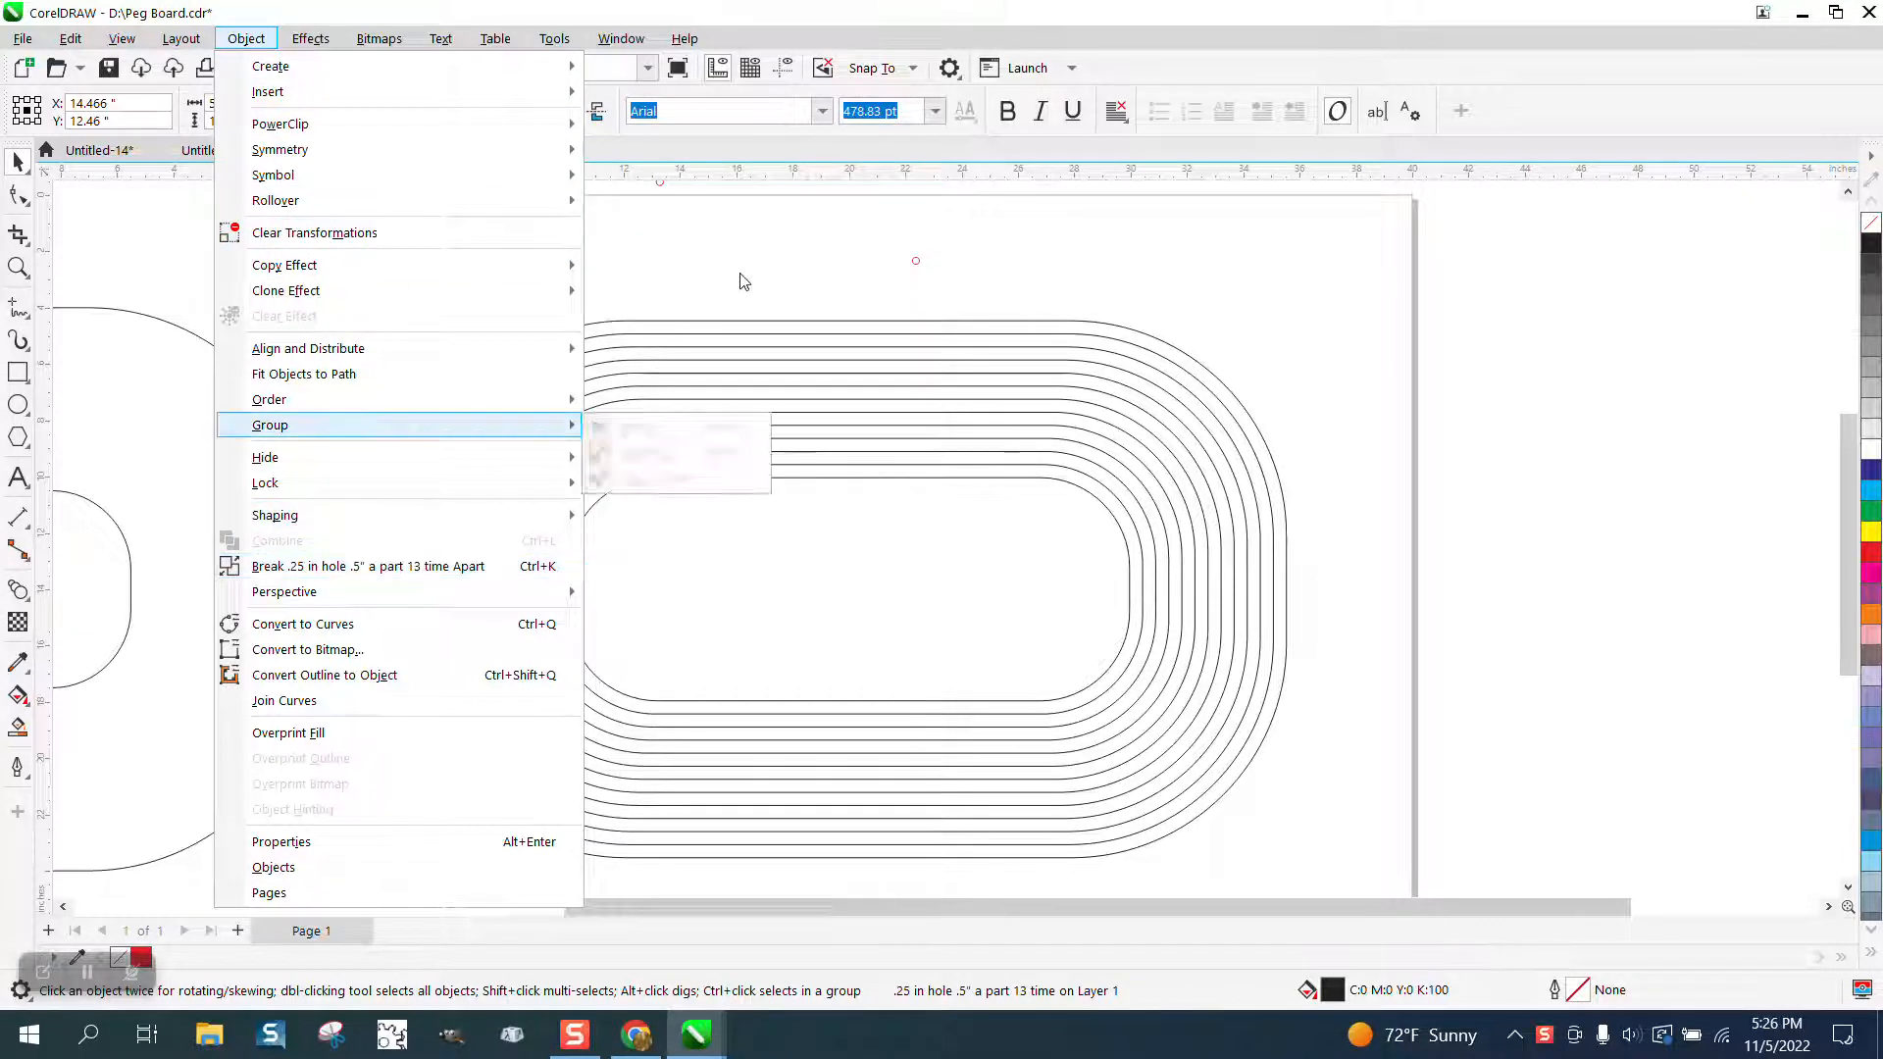
click(675, 334)
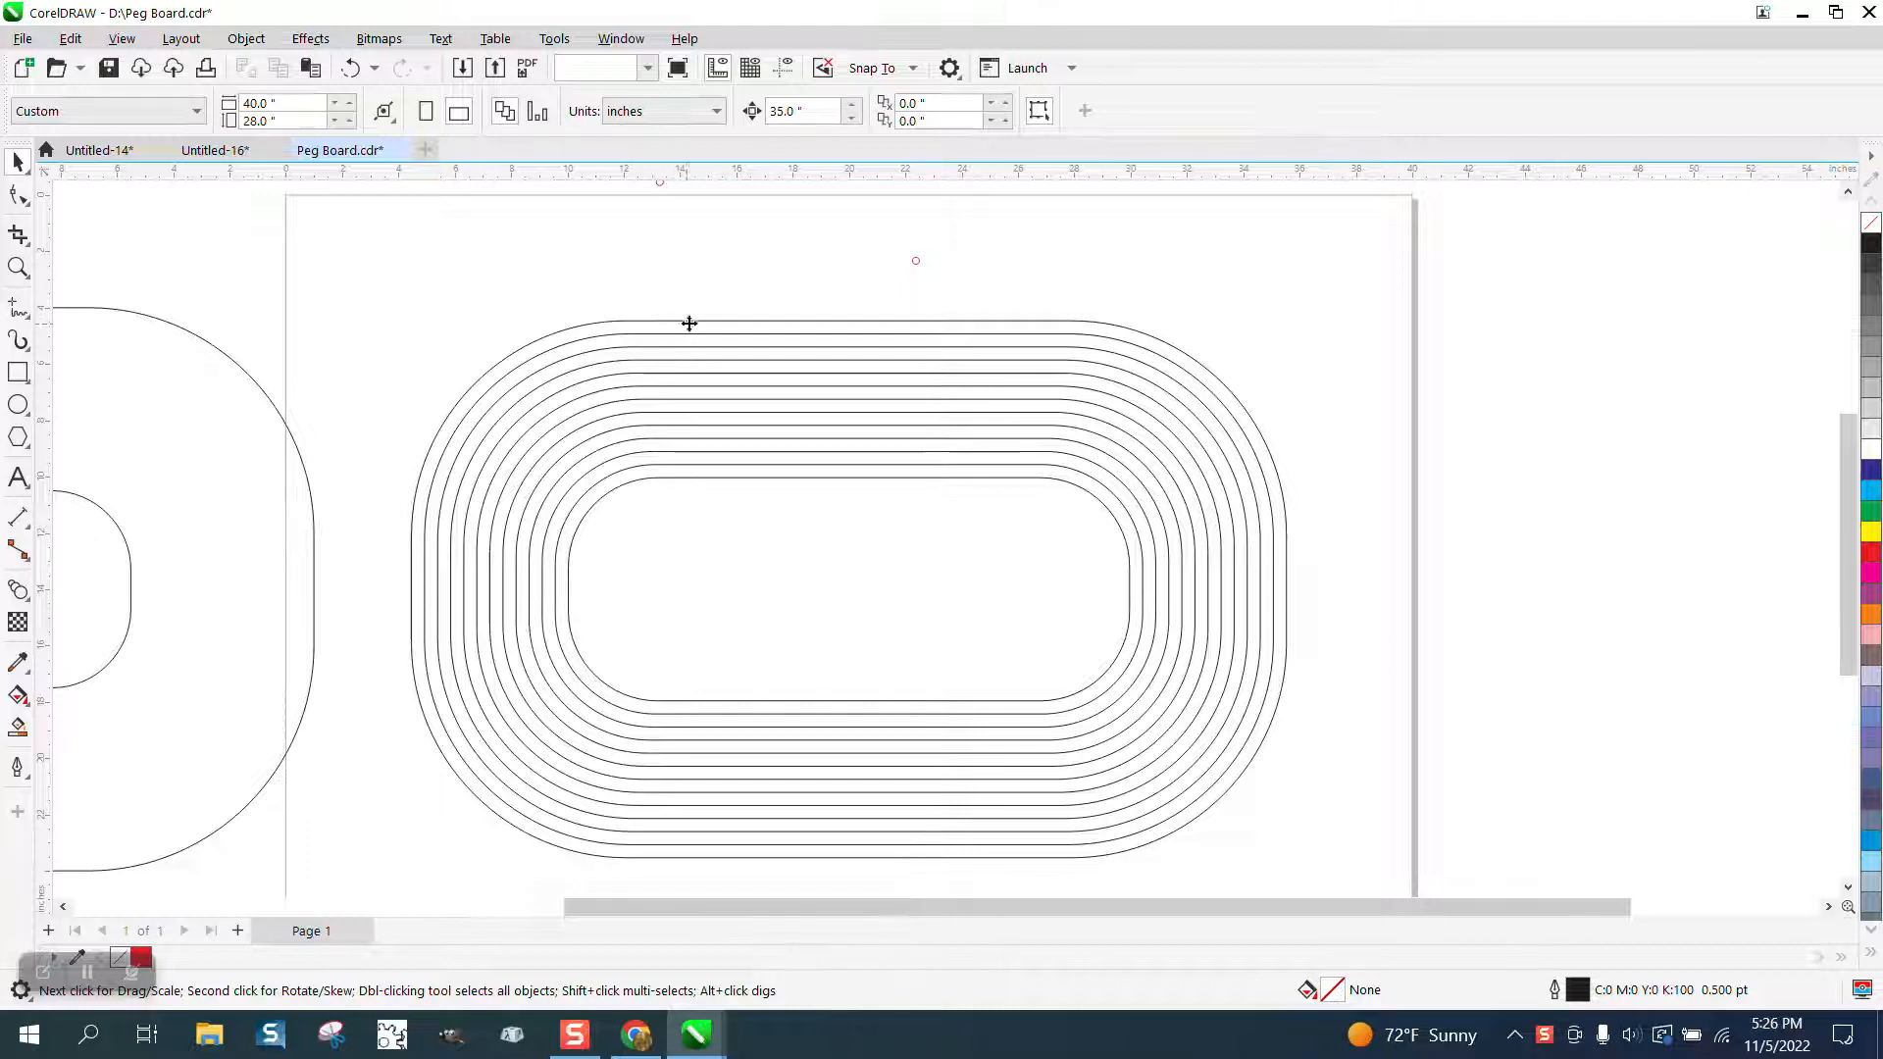
click(689, 321)
click(245, 39)
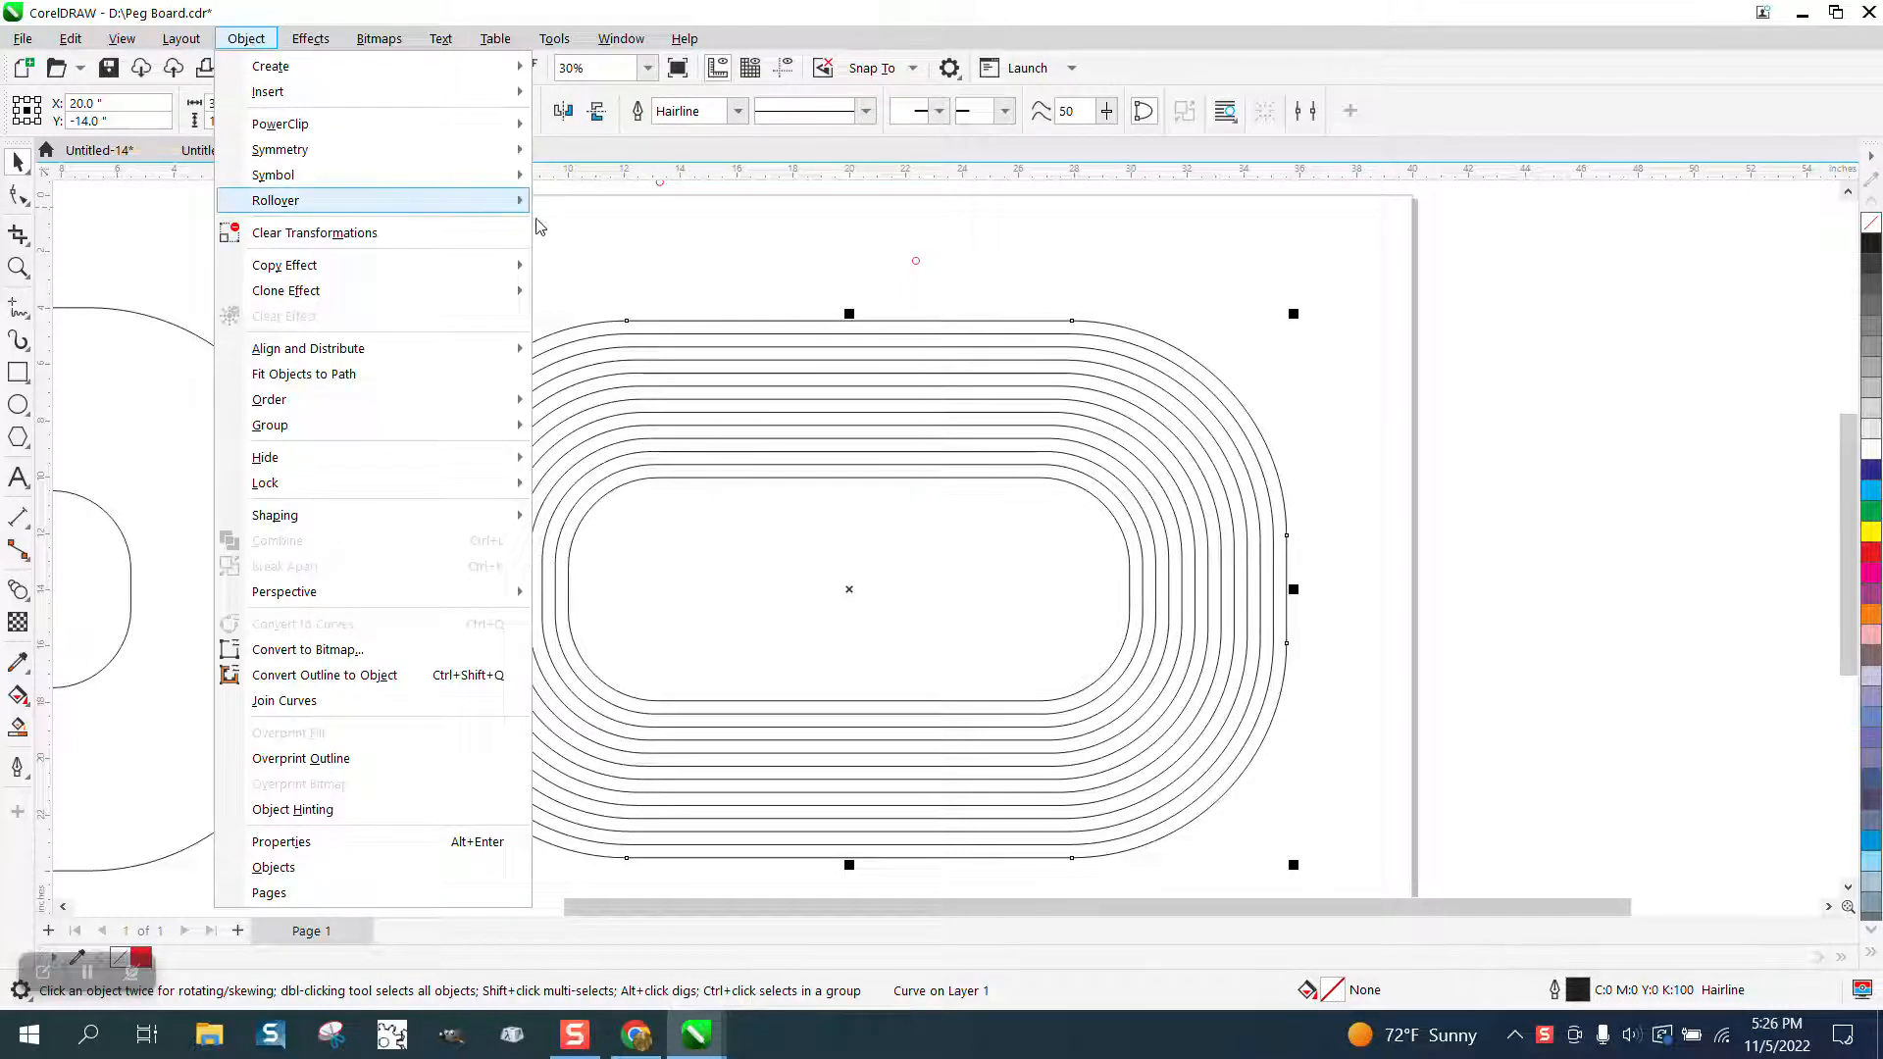
click(245, 39)
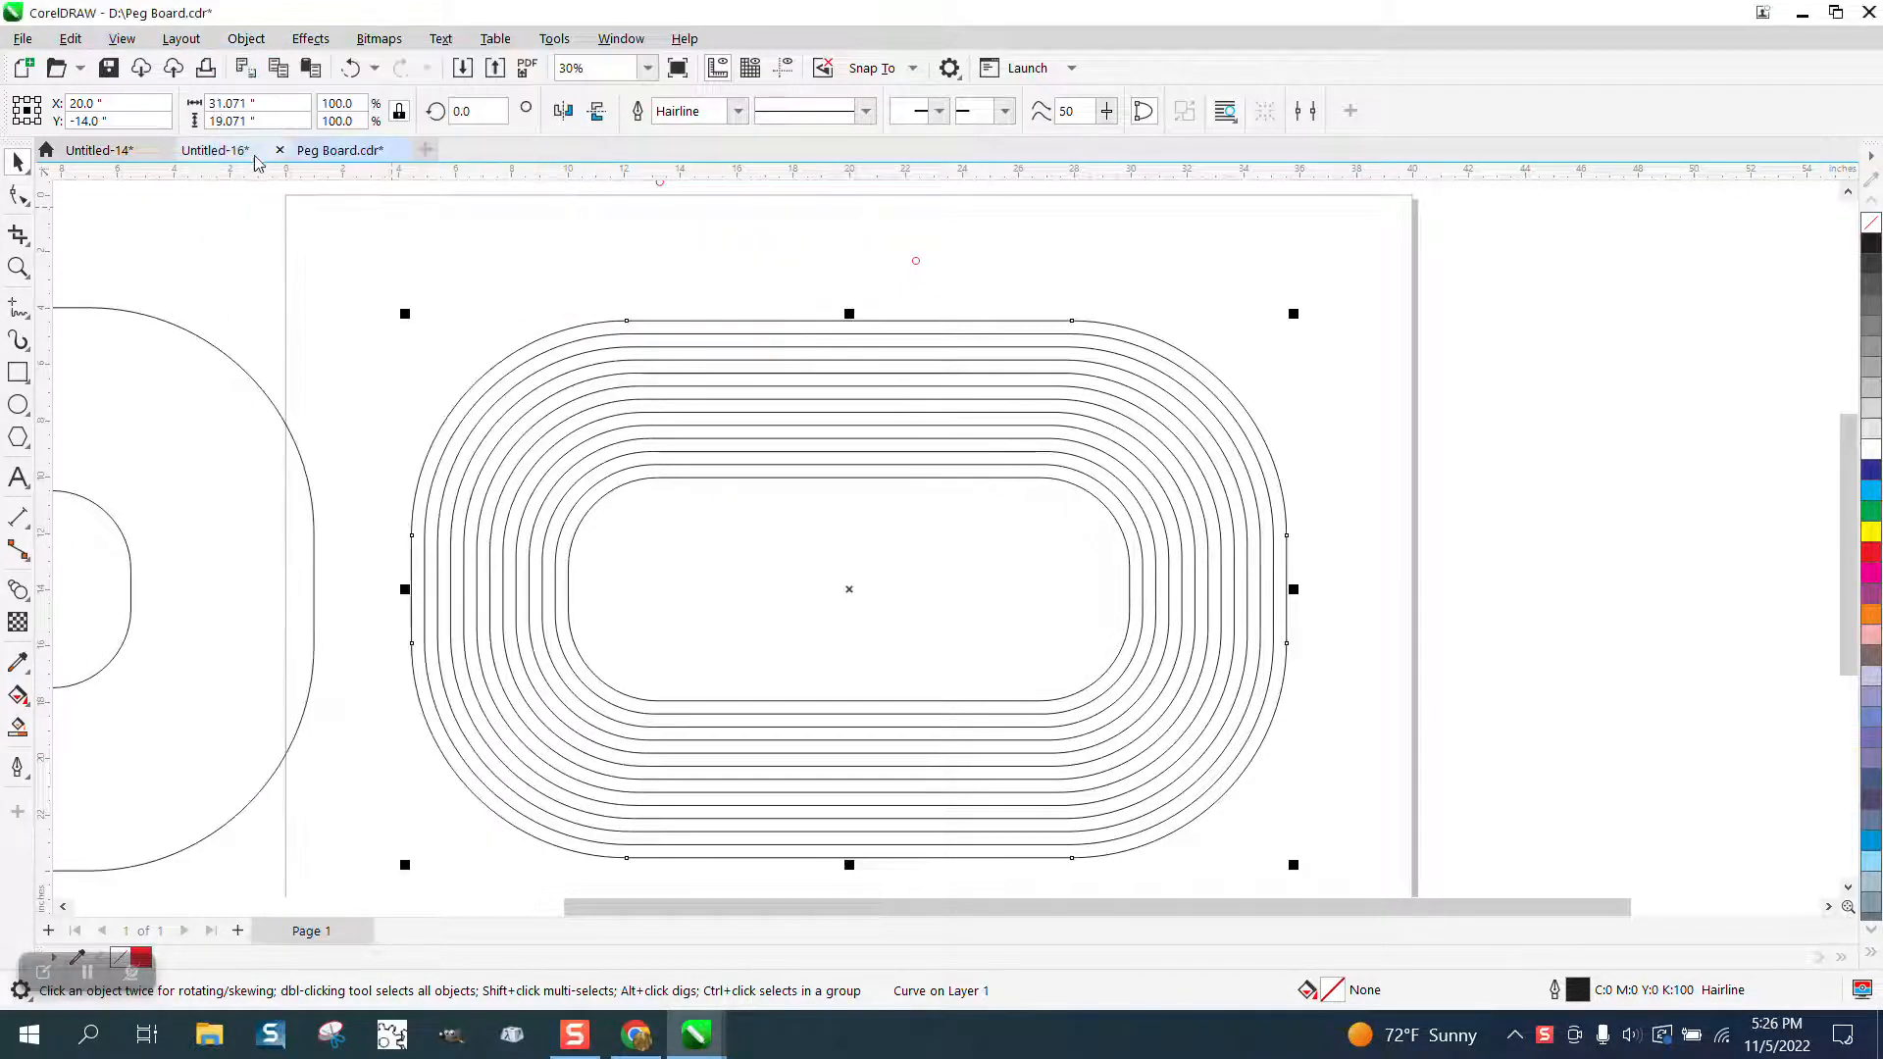
click(245, 40)
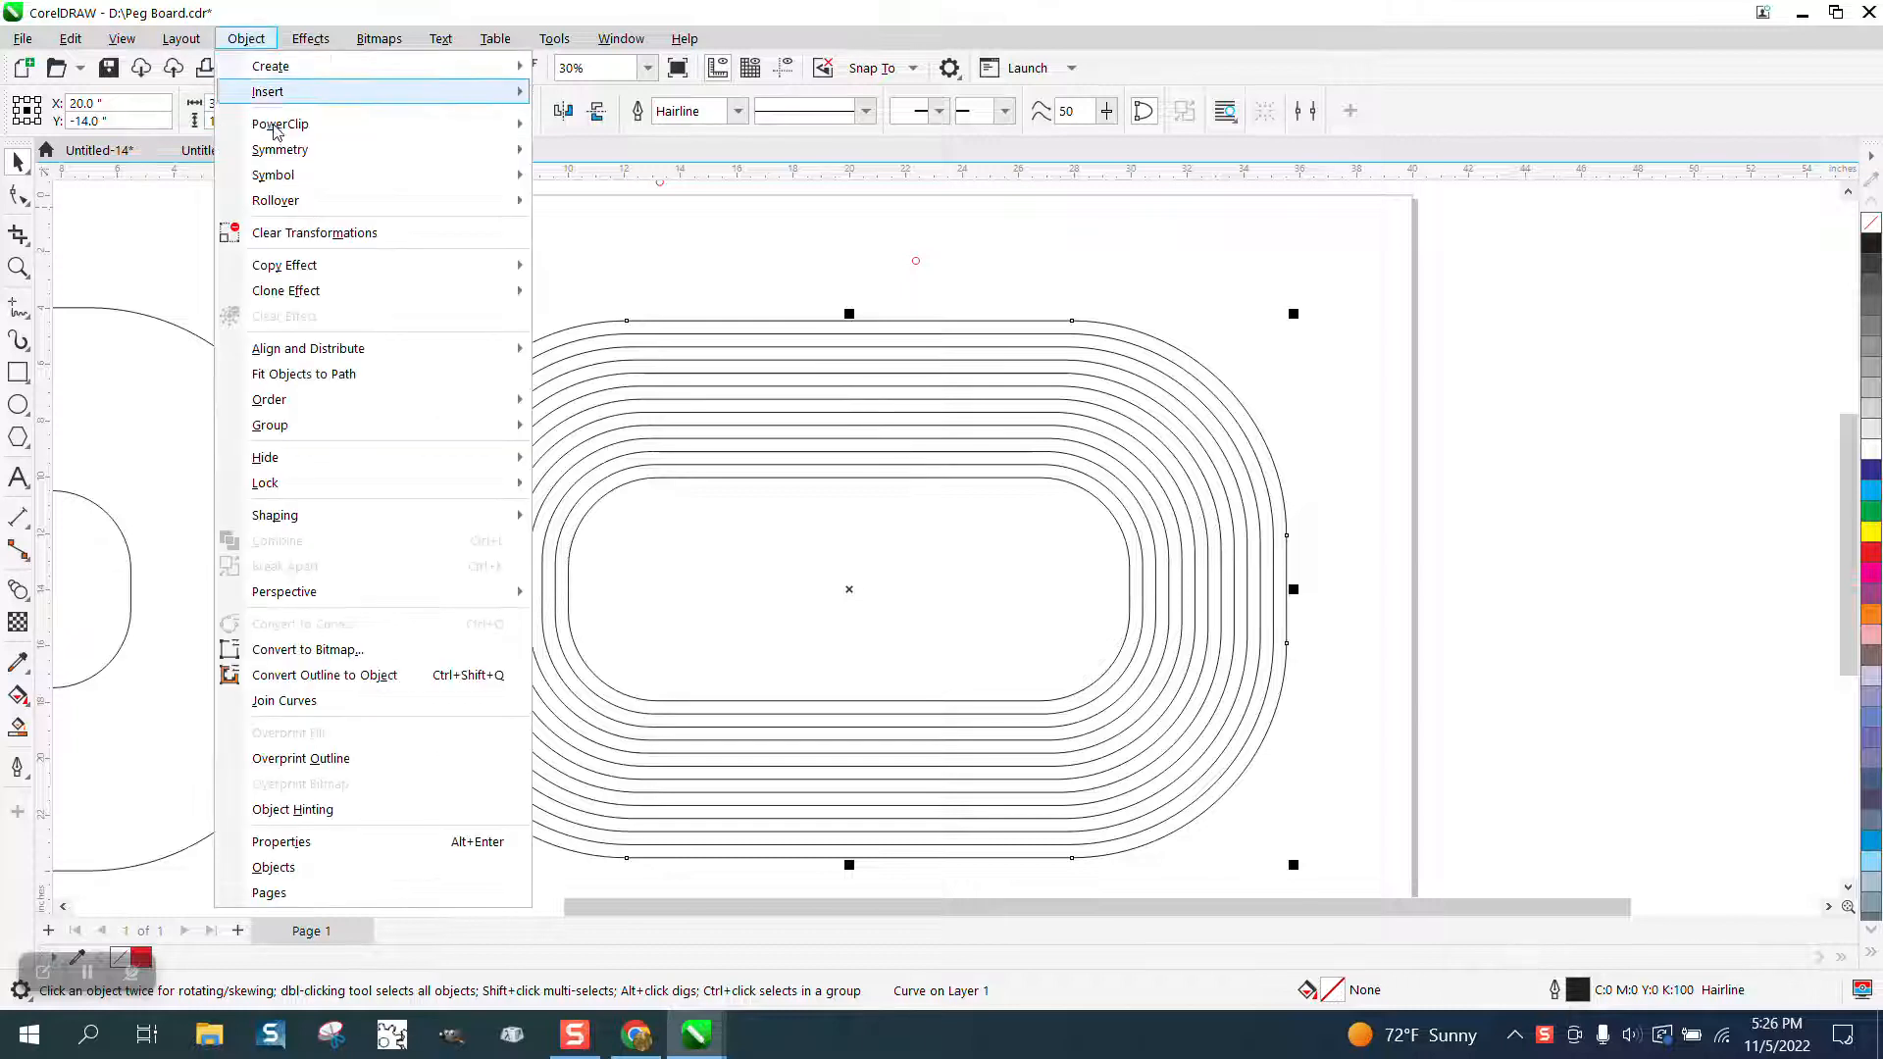
click(302, 373)
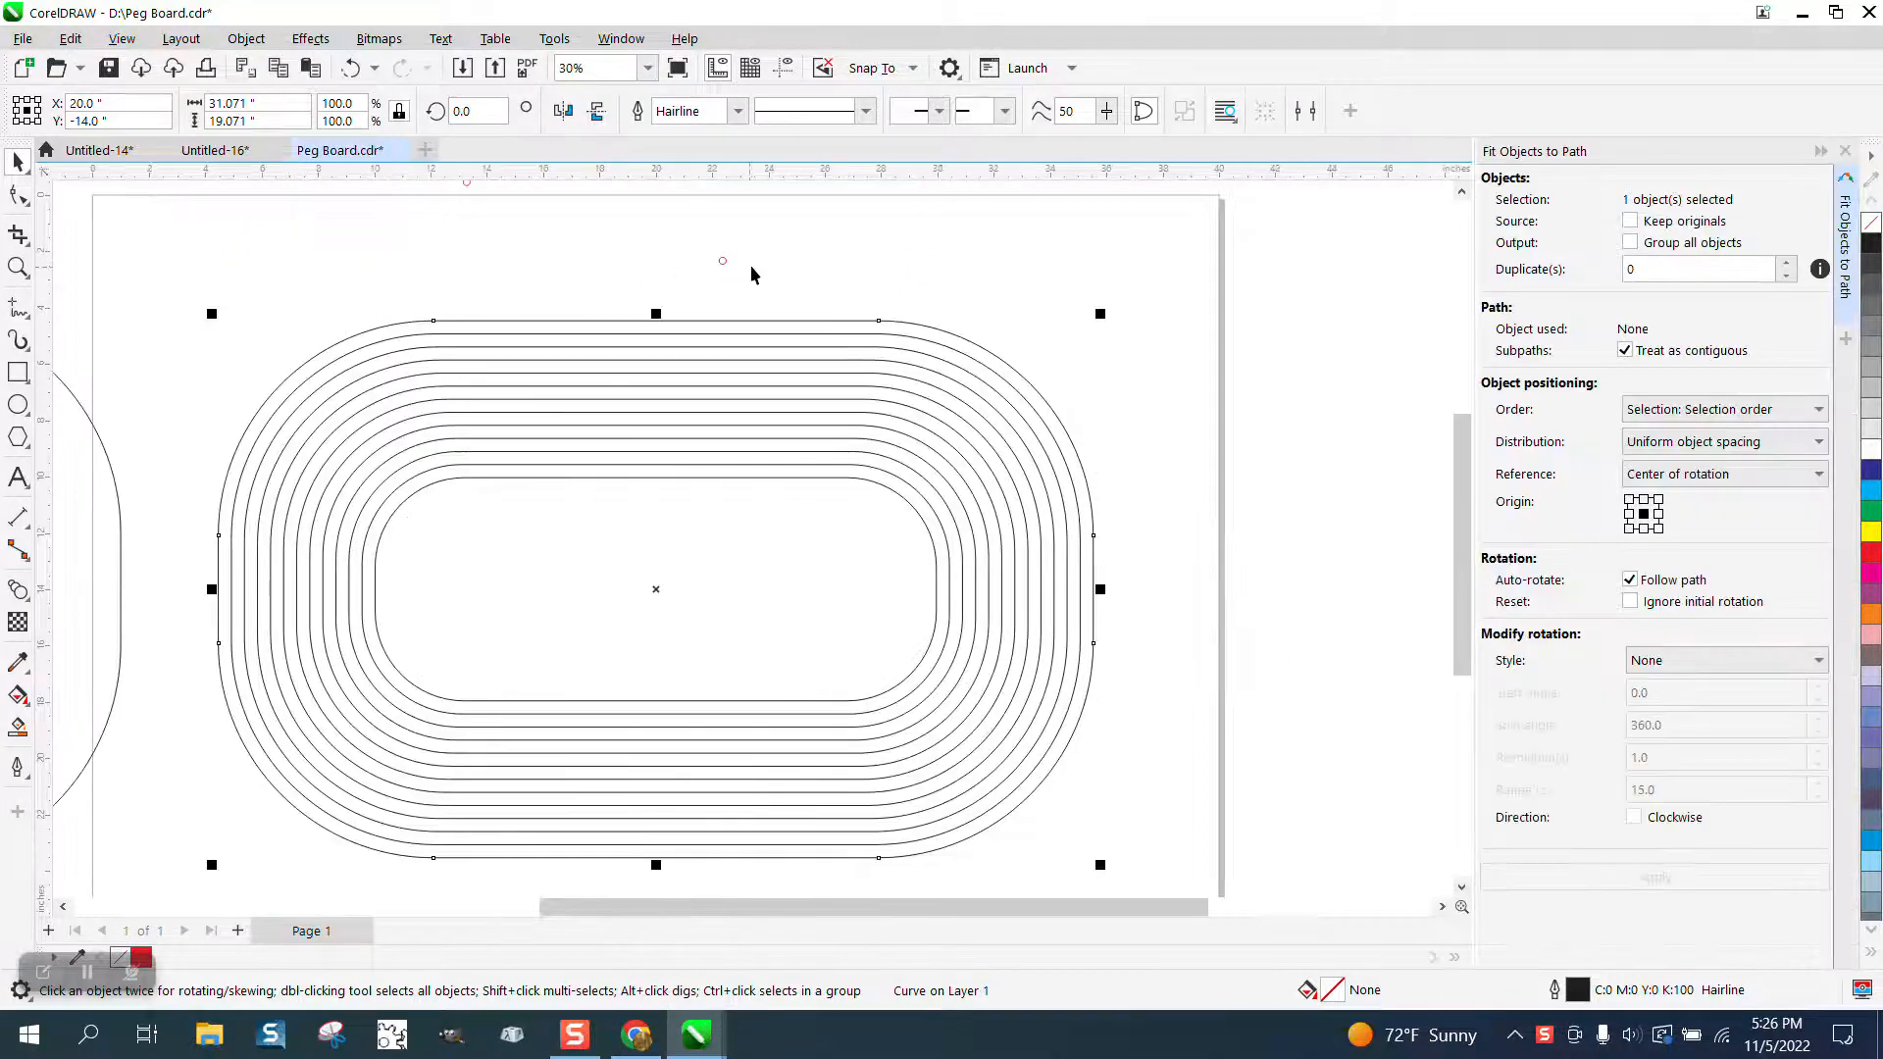
- Move the small red circle just above the ovals and fit it to the outermost oval with 173 duplicates
click(752, 262)
click(723, 261)
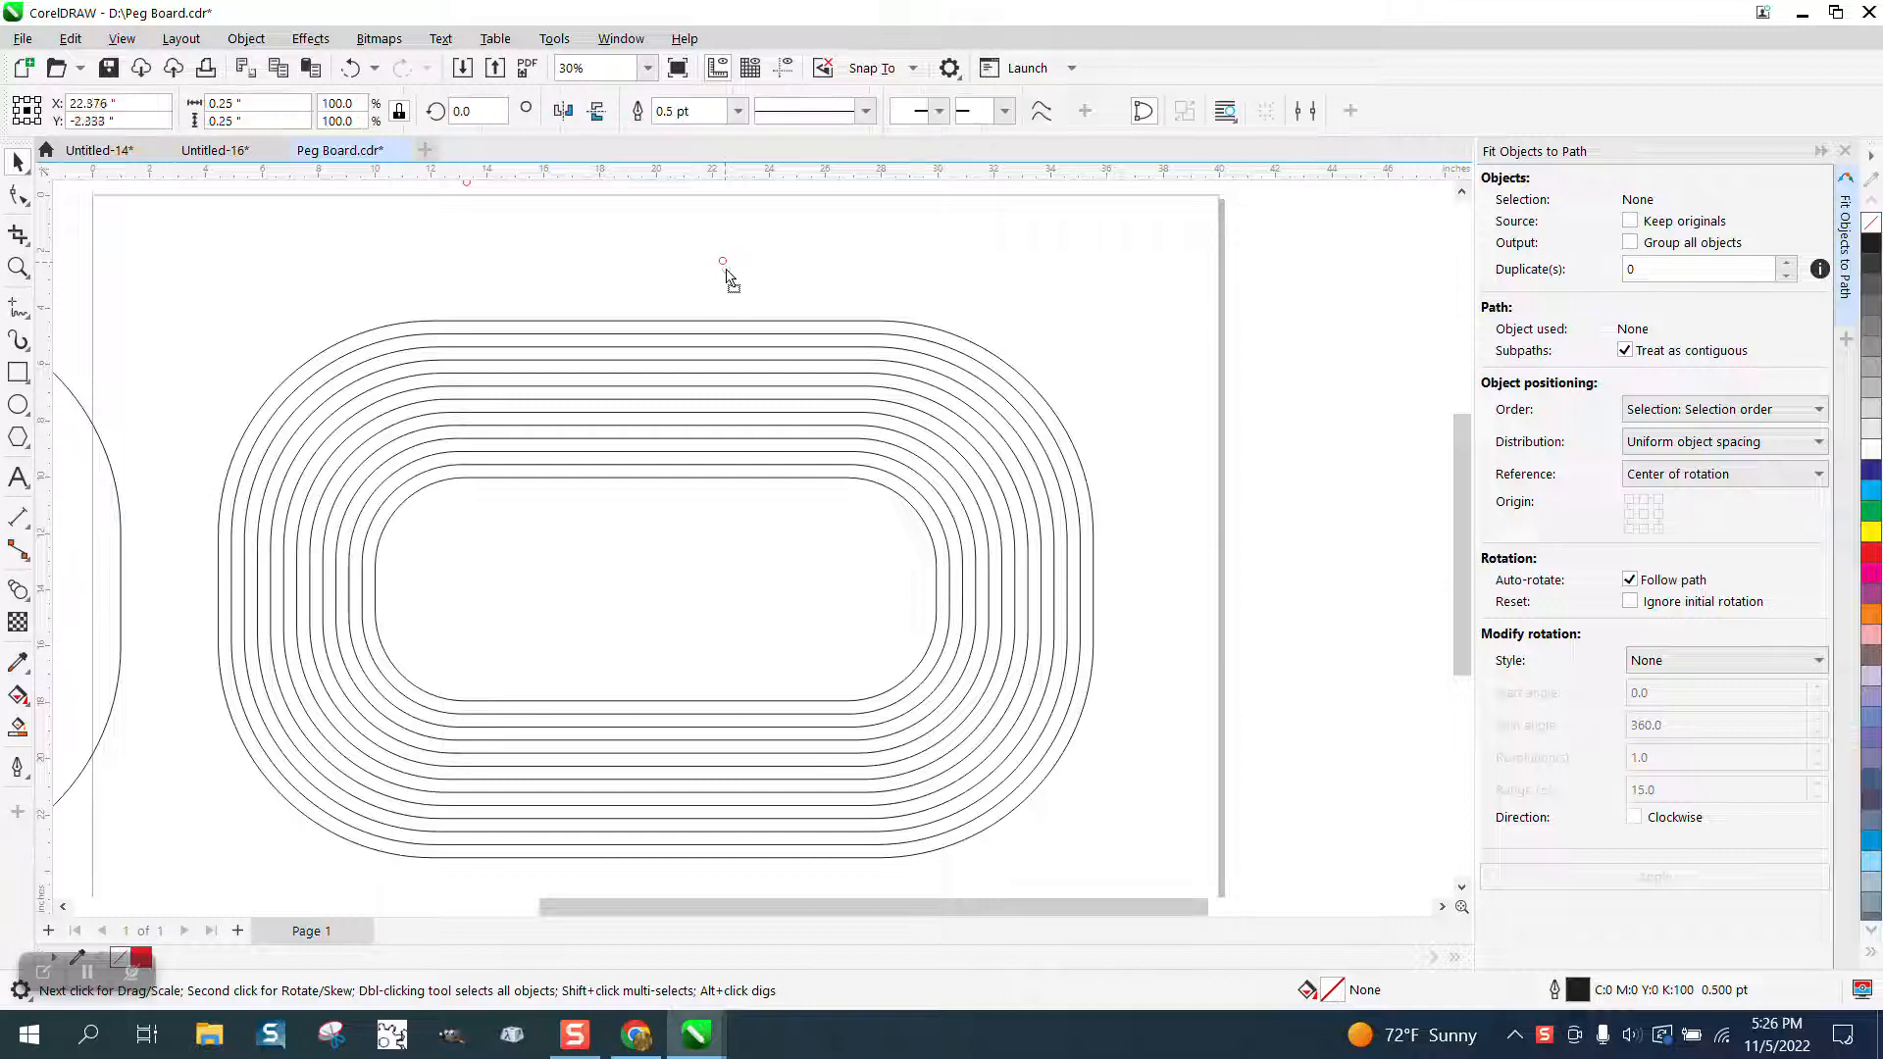
drag(728, 284, 729, 291)
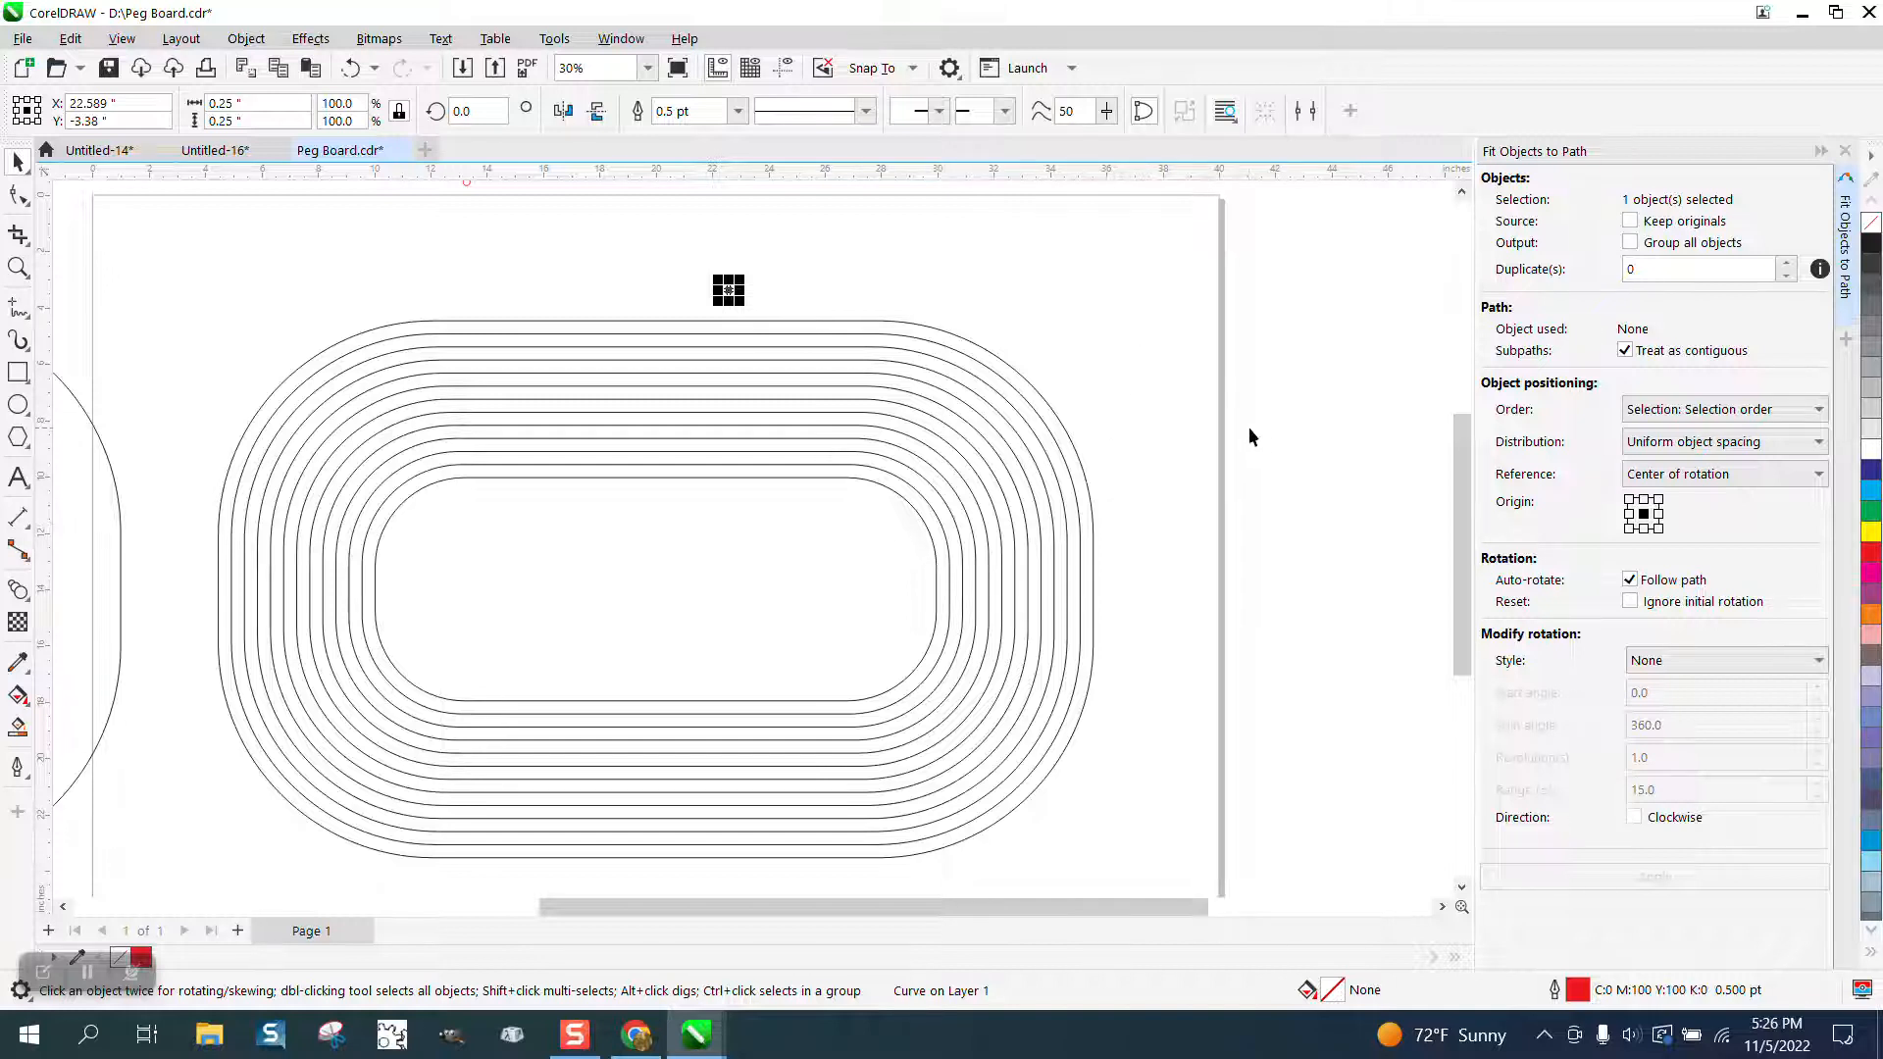
click(1658, 271)
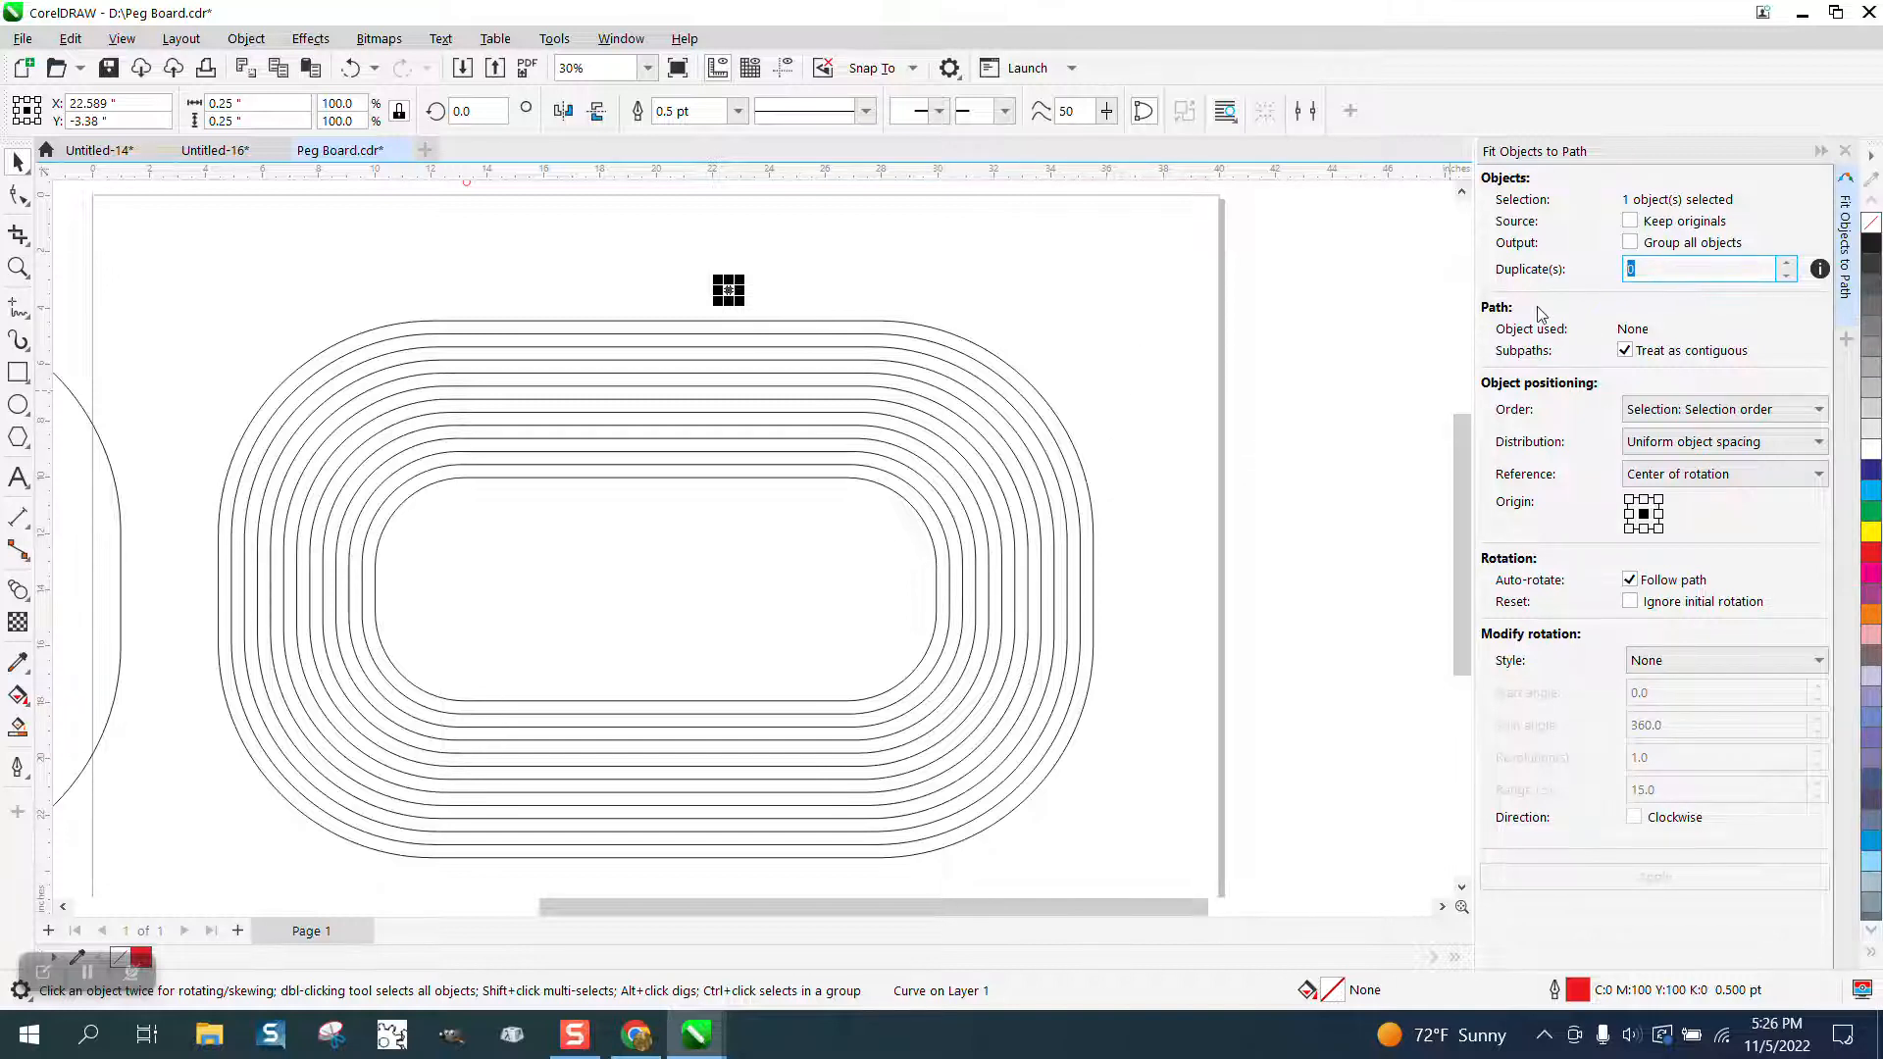
text(173)
shift+click(1061, 420)
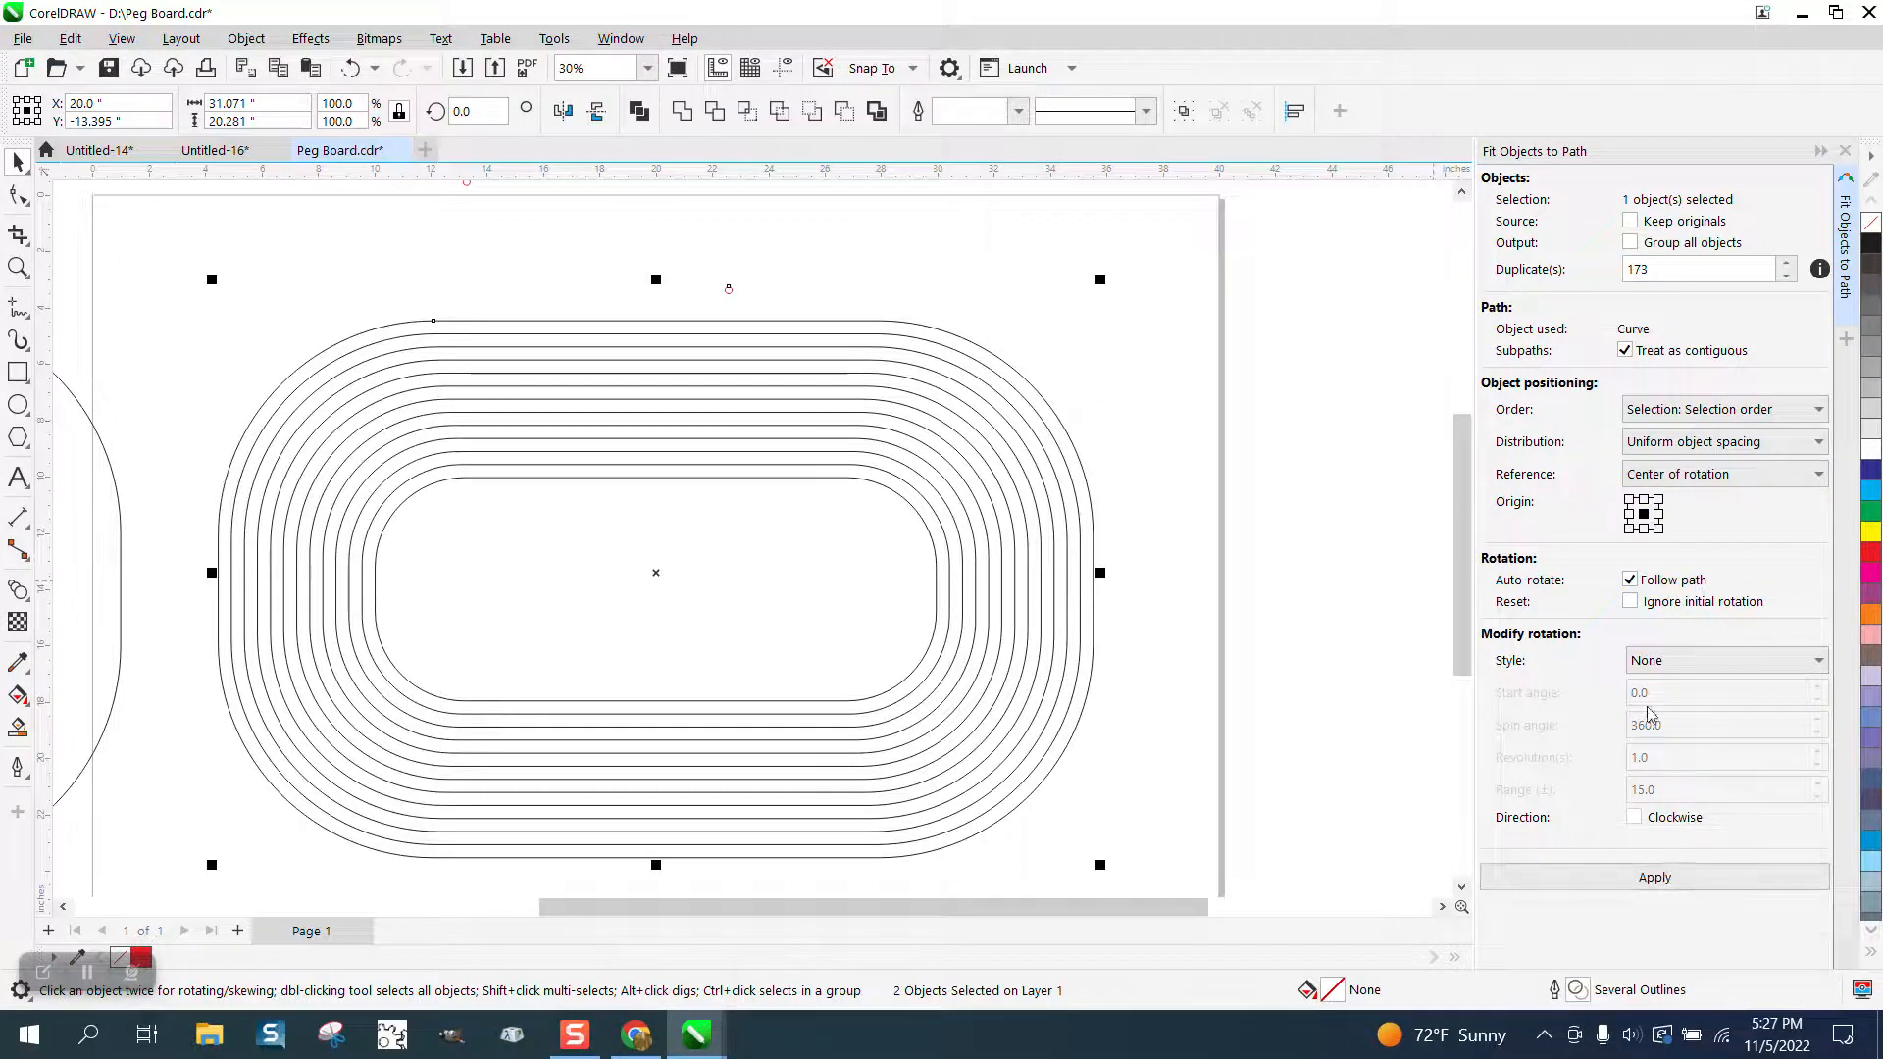
click(1656, 877)
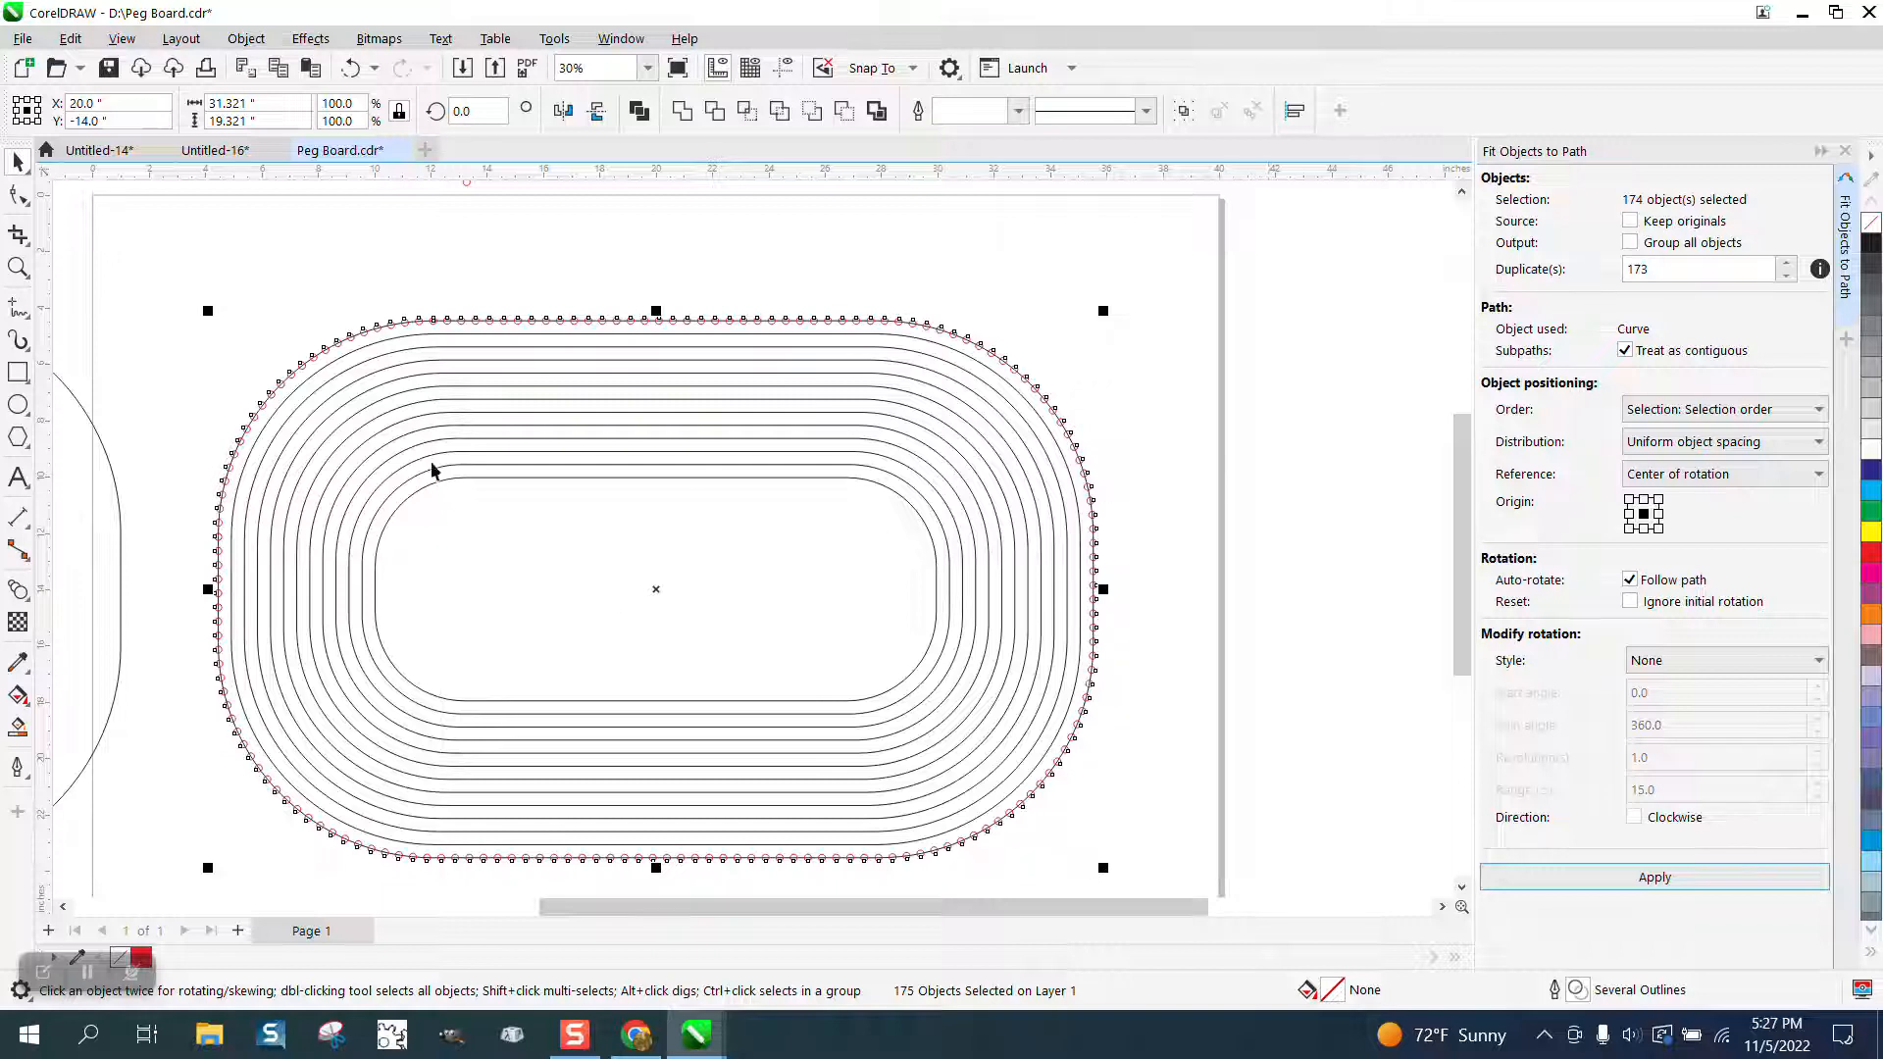
- Measure the spacing between two neighbouring circles on the outermost oval's upper edge with a parallel dimension
click(18, 266)
drag(555, 304, 820, 420)
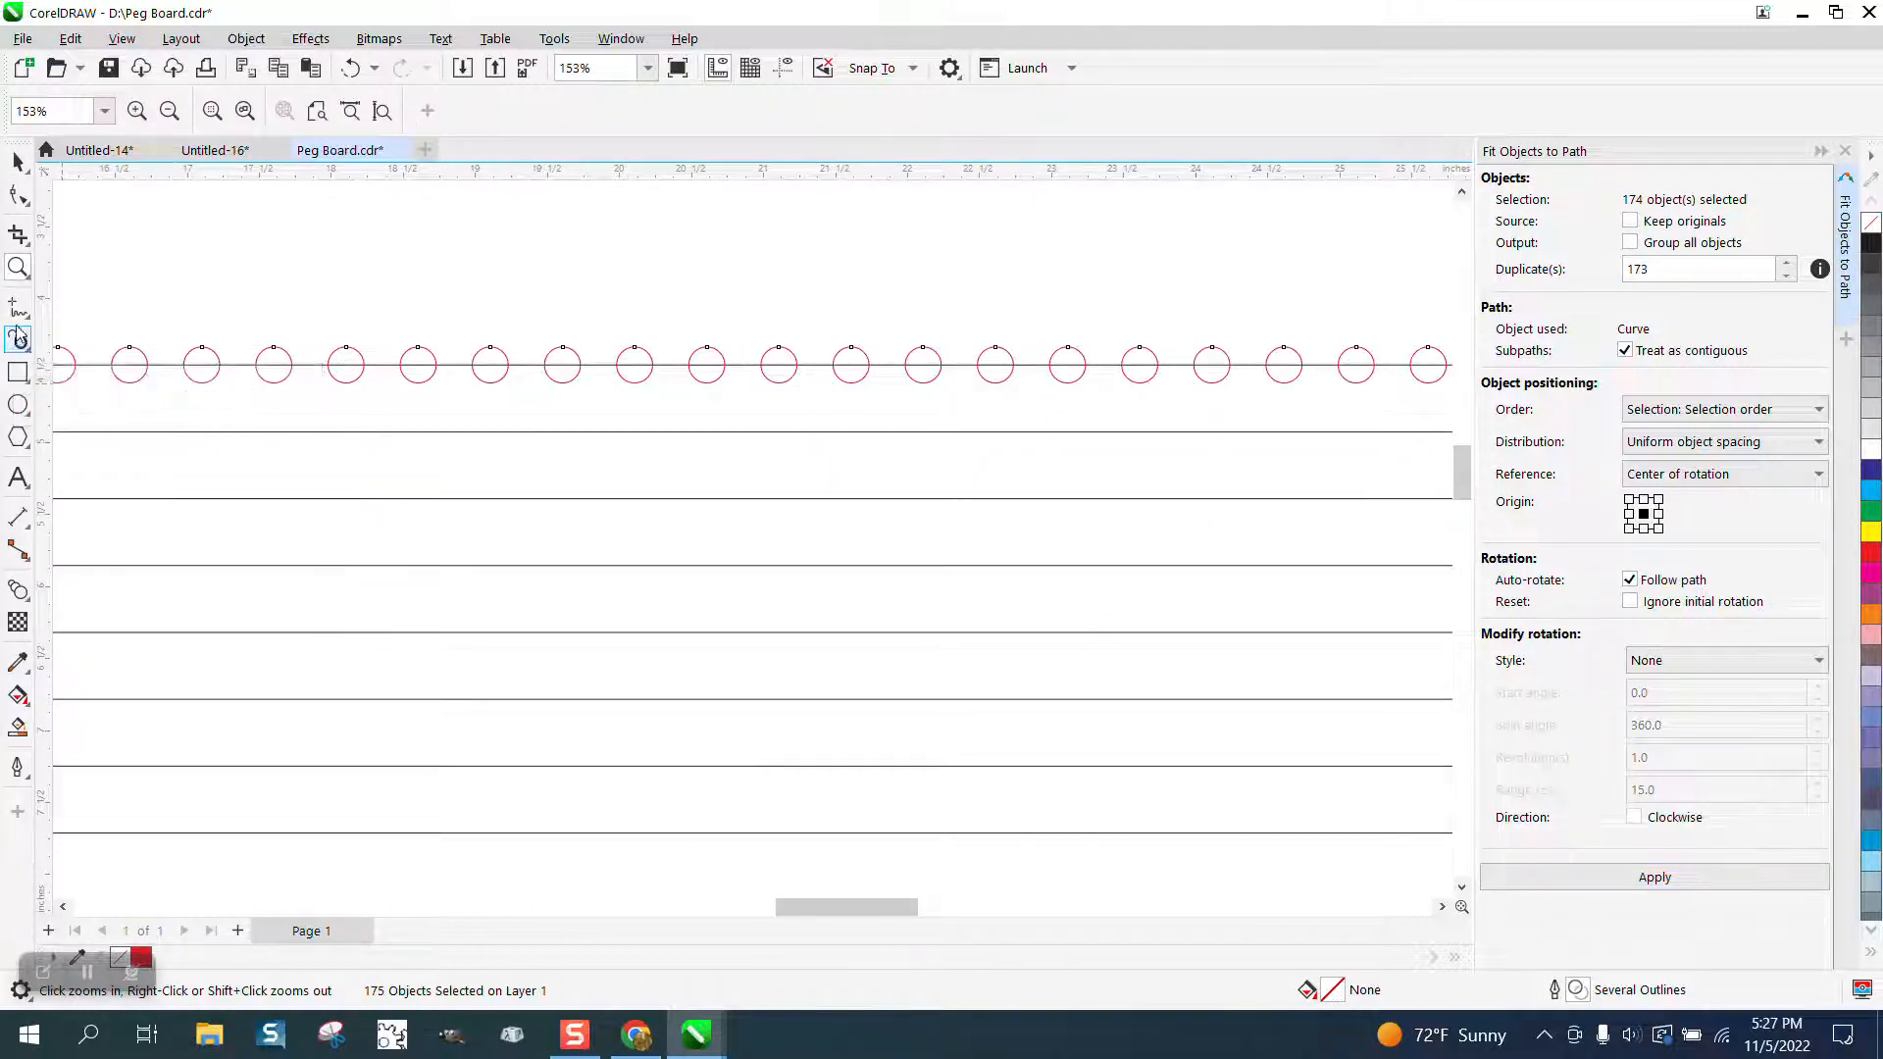
click(35, 528)
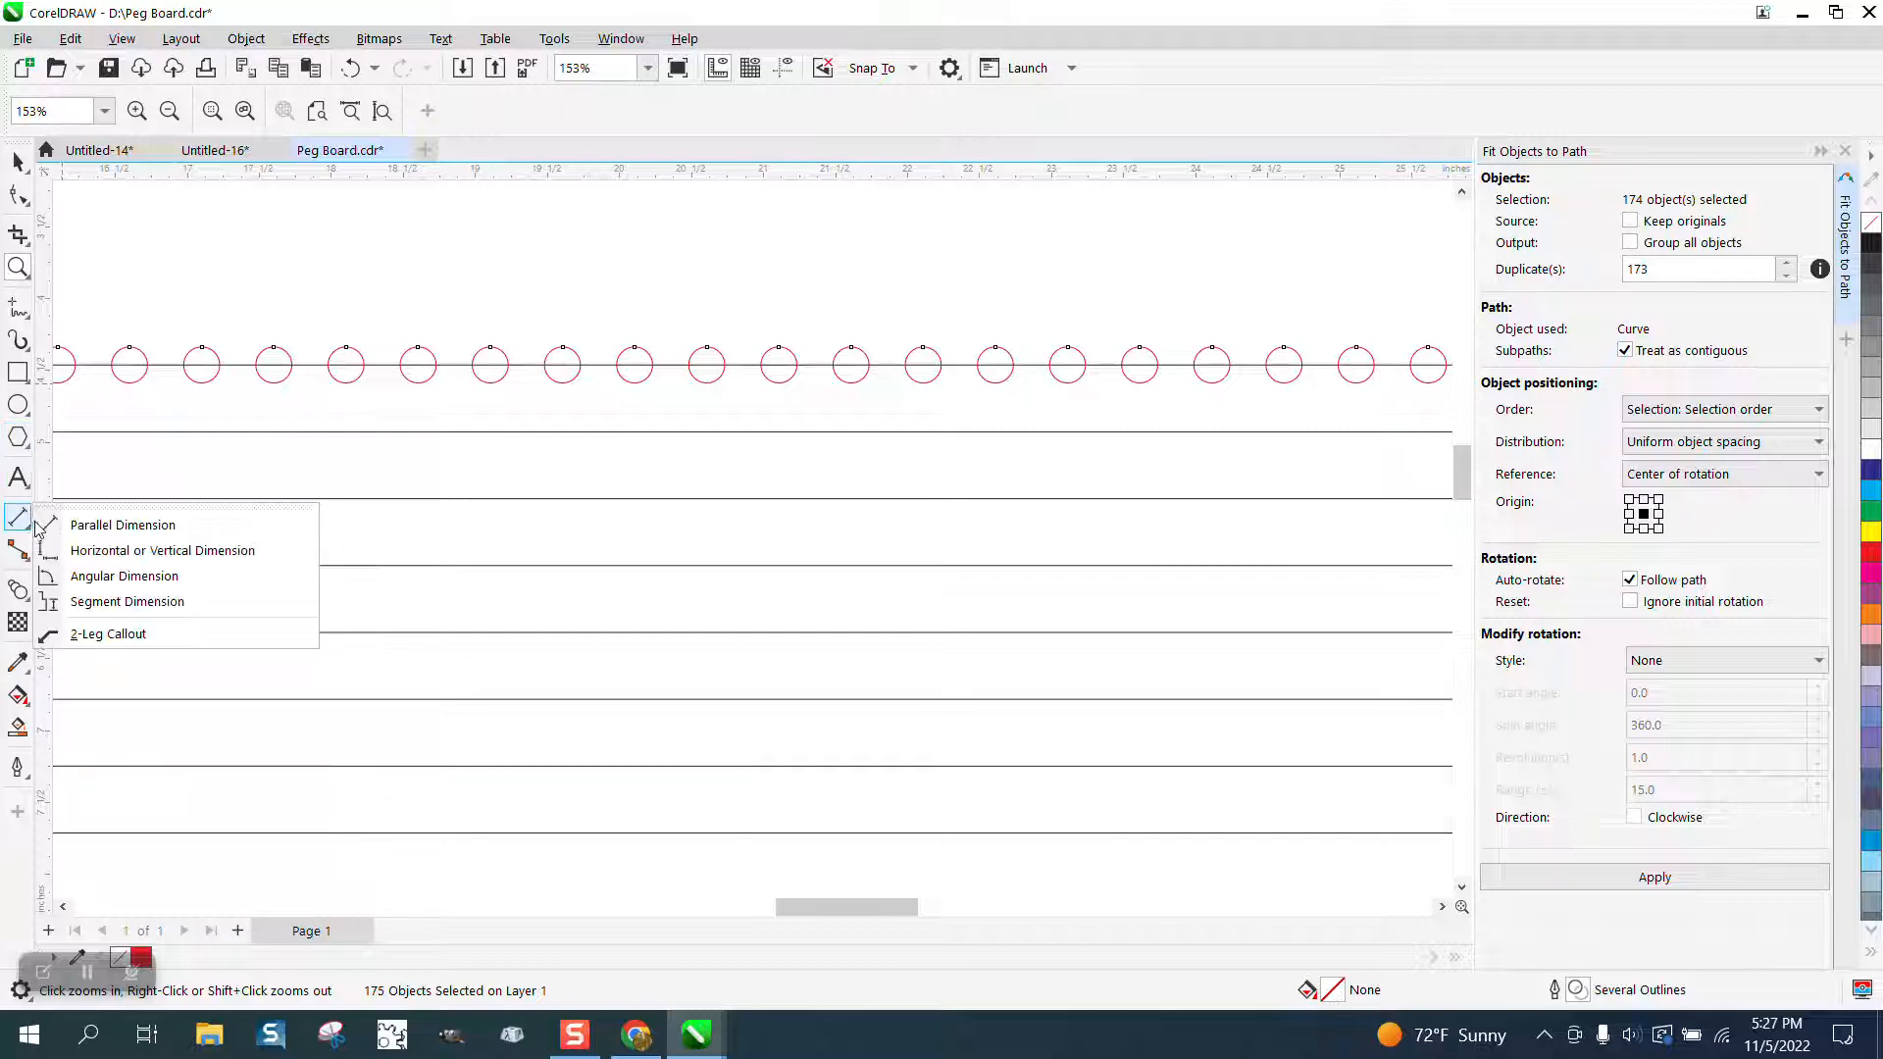
click(79, 525)
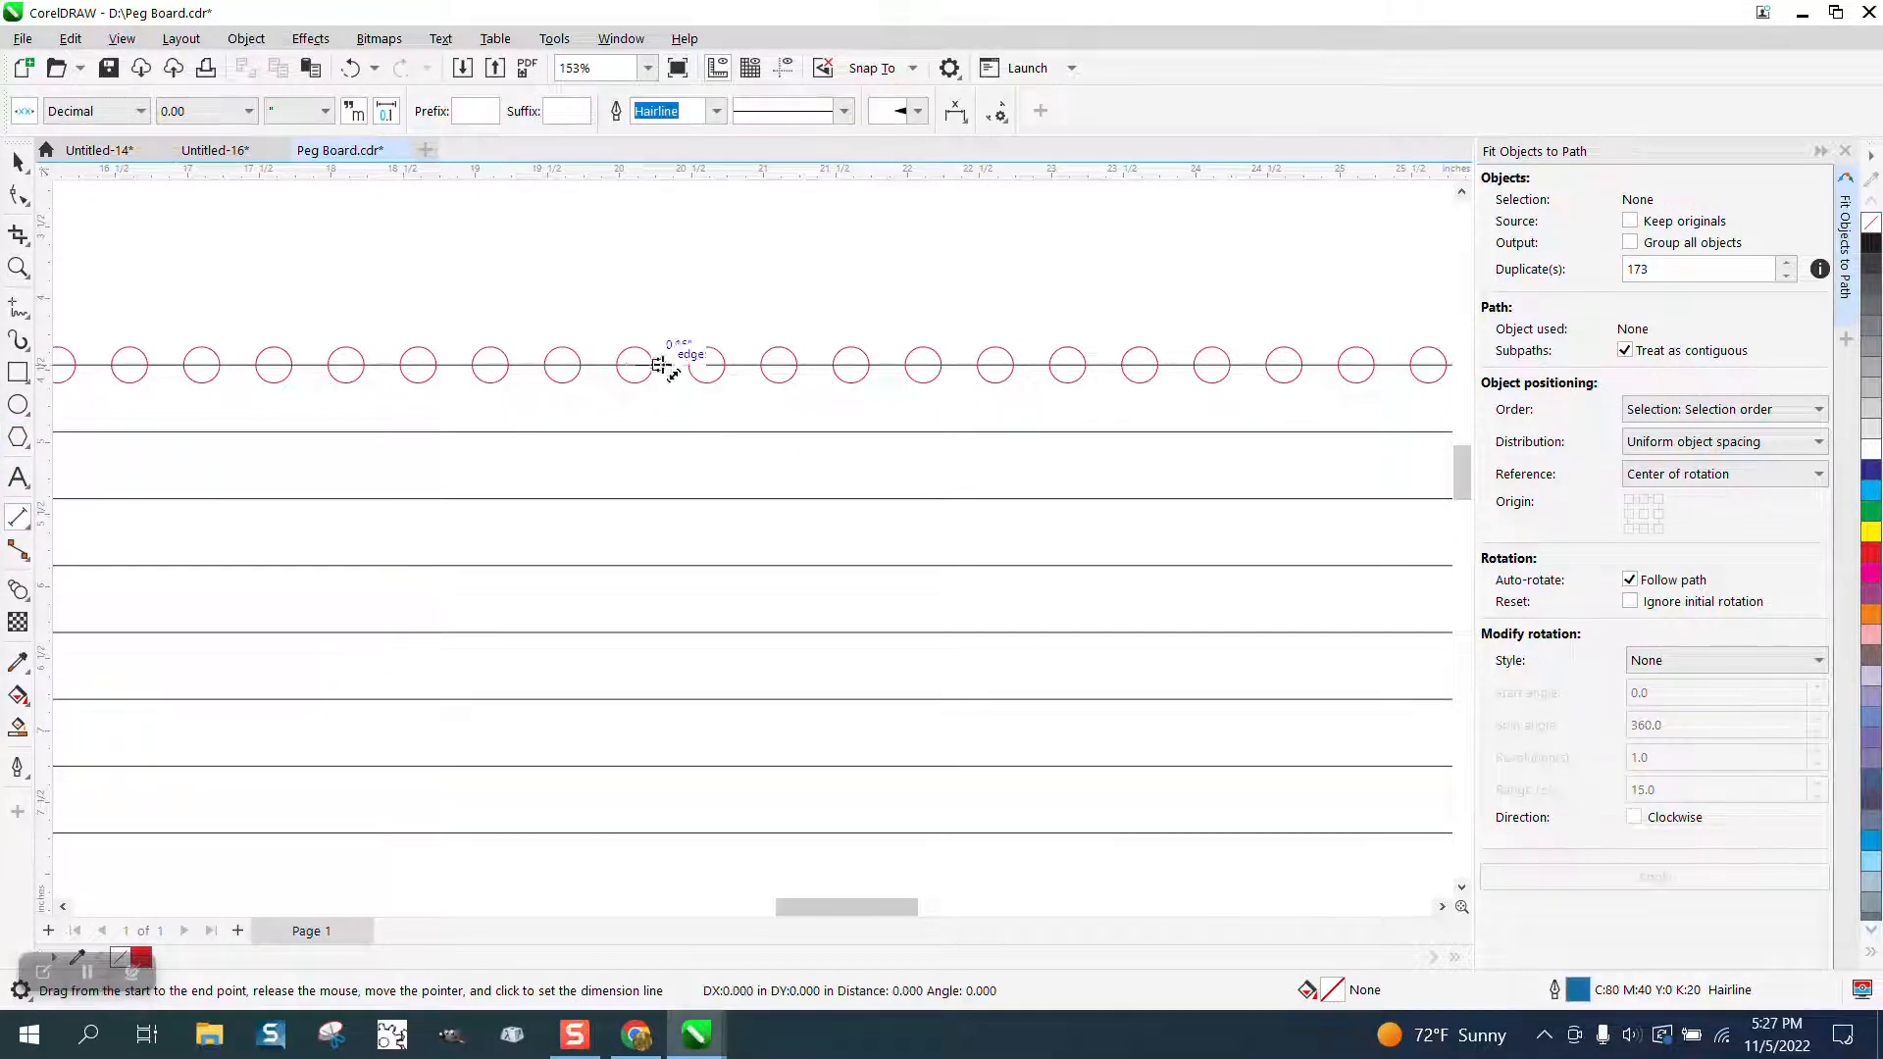
drag(660, 365, 707, 362)
click(638, 285)
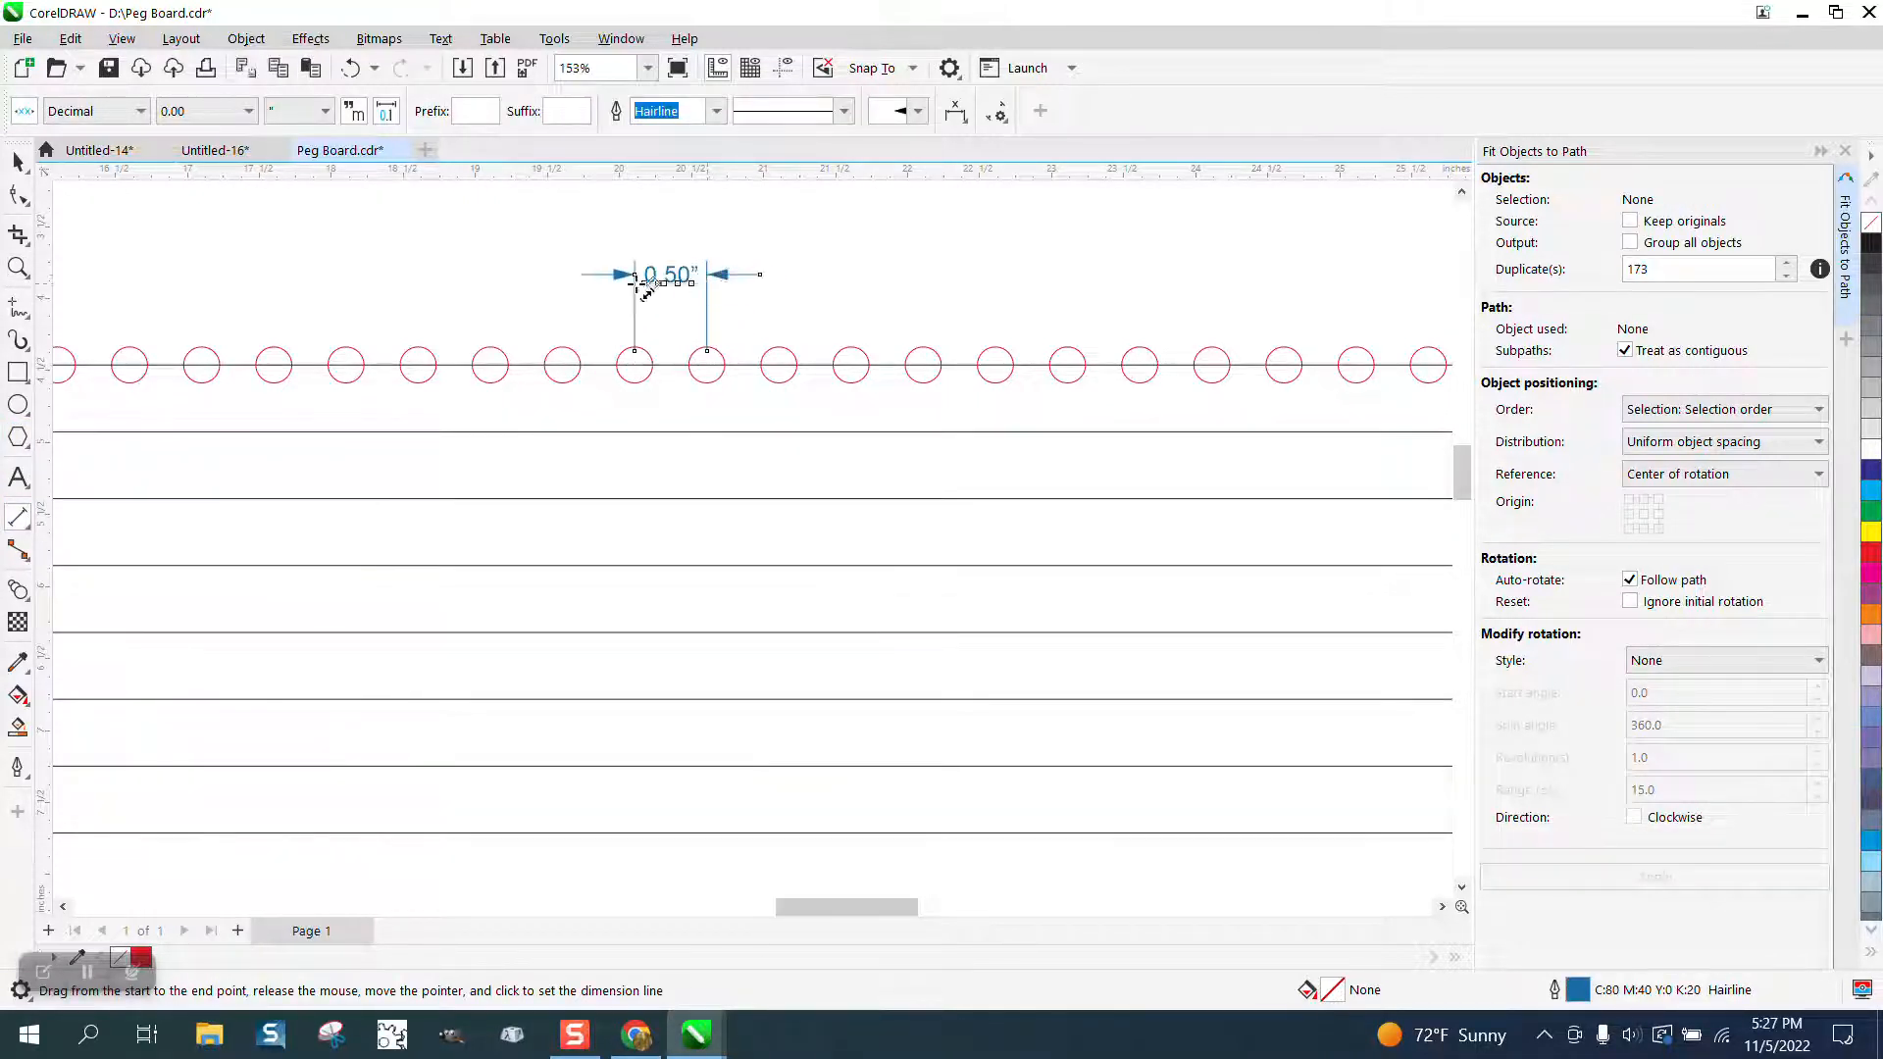
scroll(309, 238, down, 2)
click(17, 163)
scroll(293, 253, down, 7)
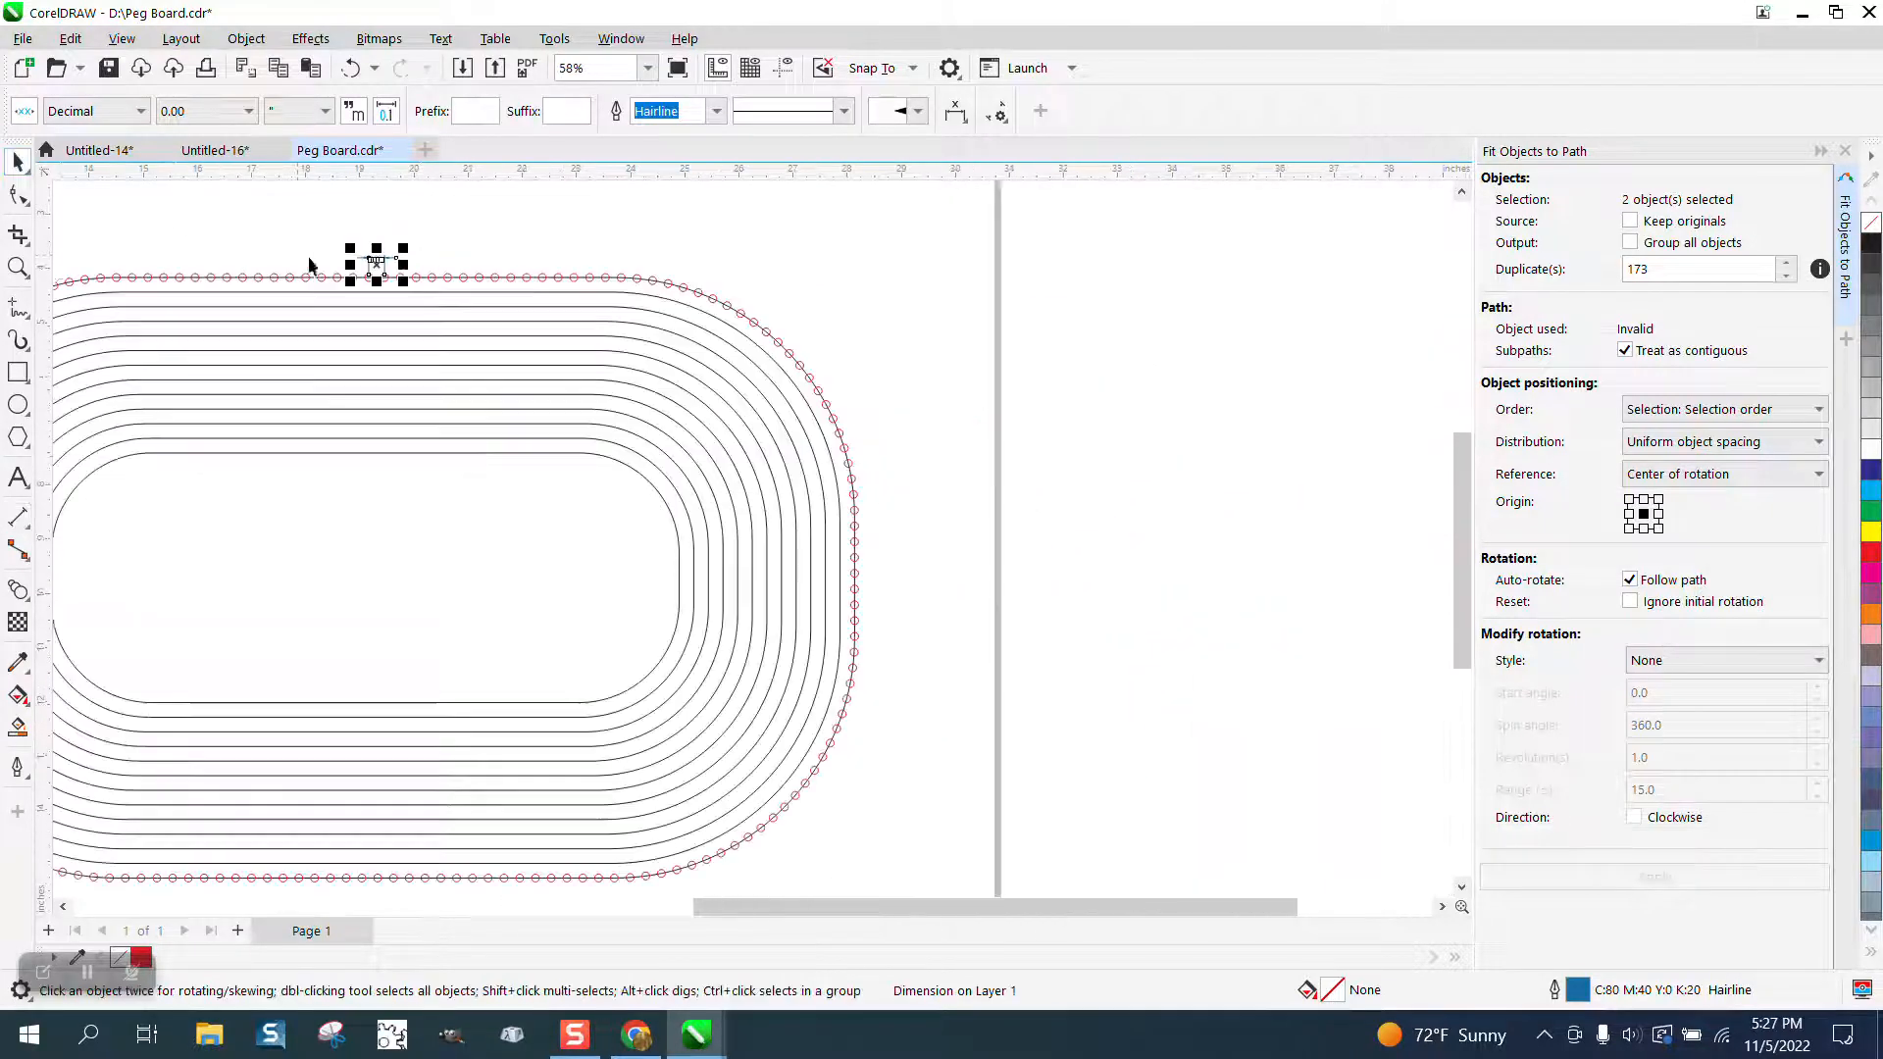
- Delete the spacing dimension above the outermost oval
click(463, 453)
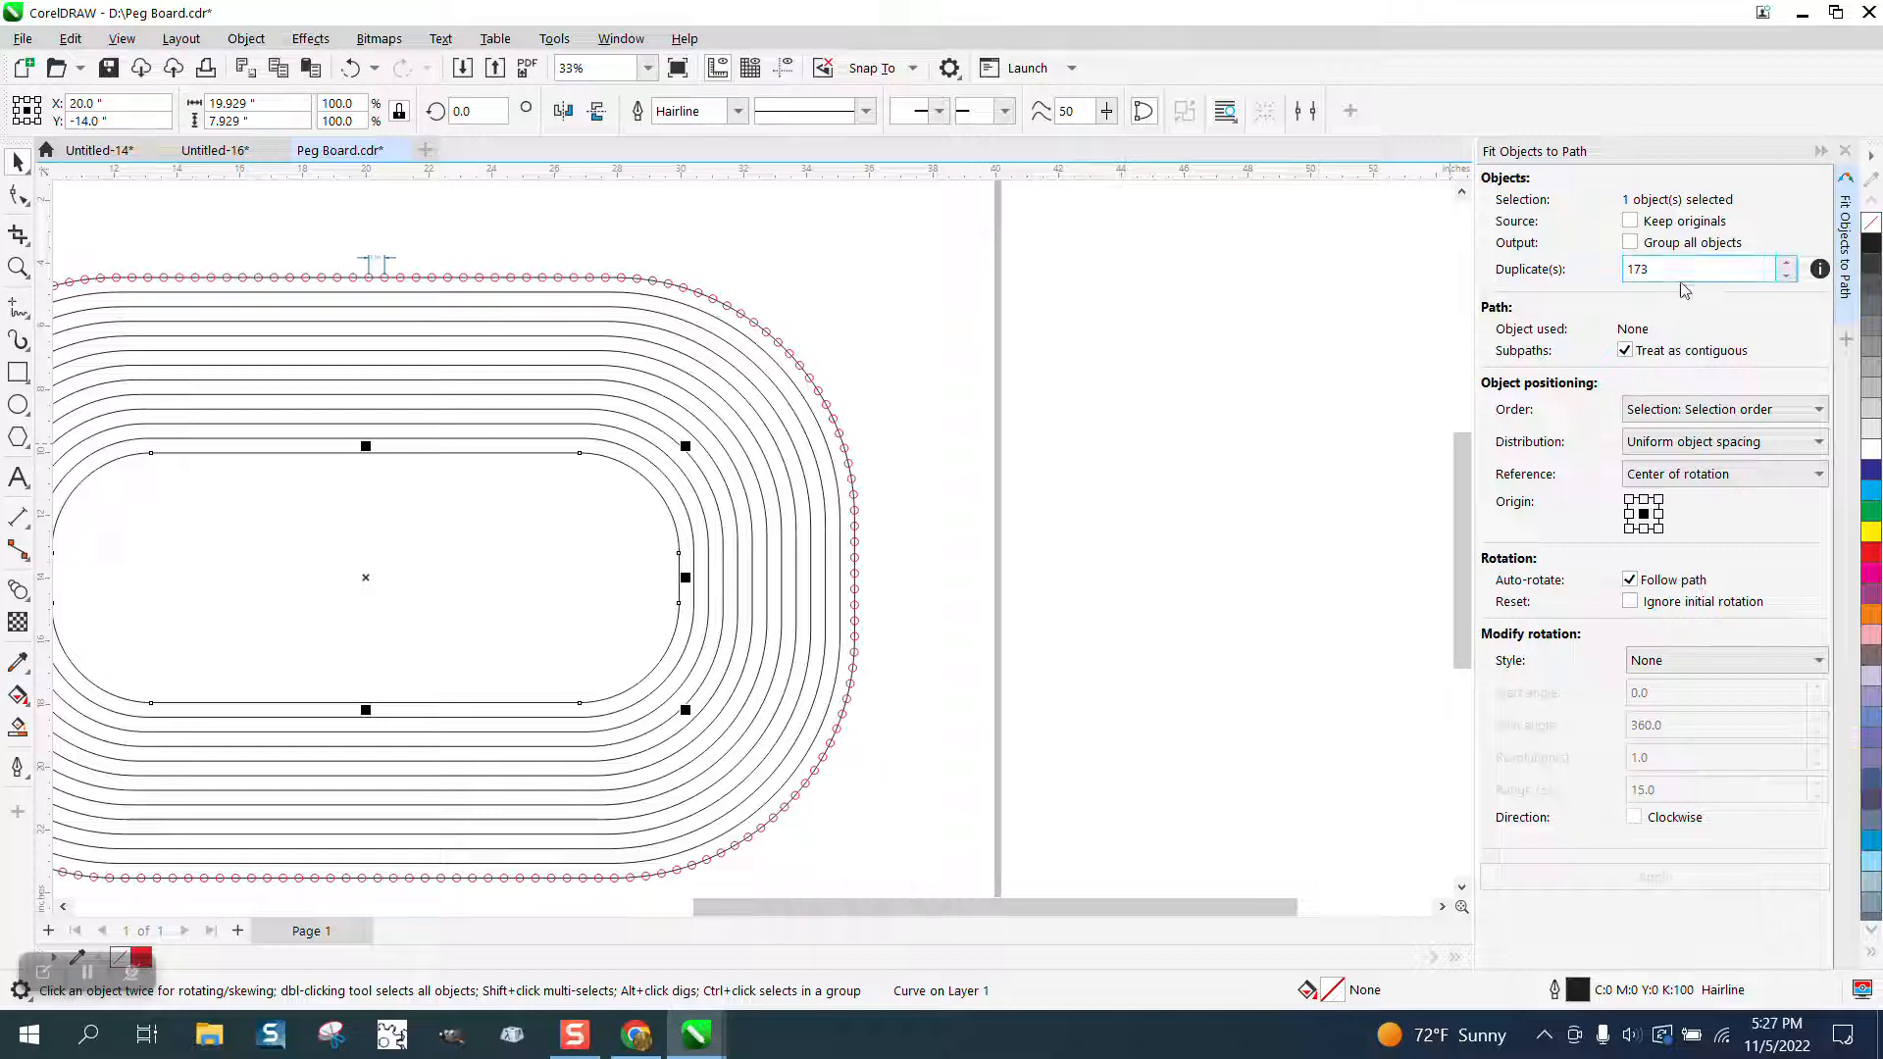
scroll(1197, 375, down, 2)
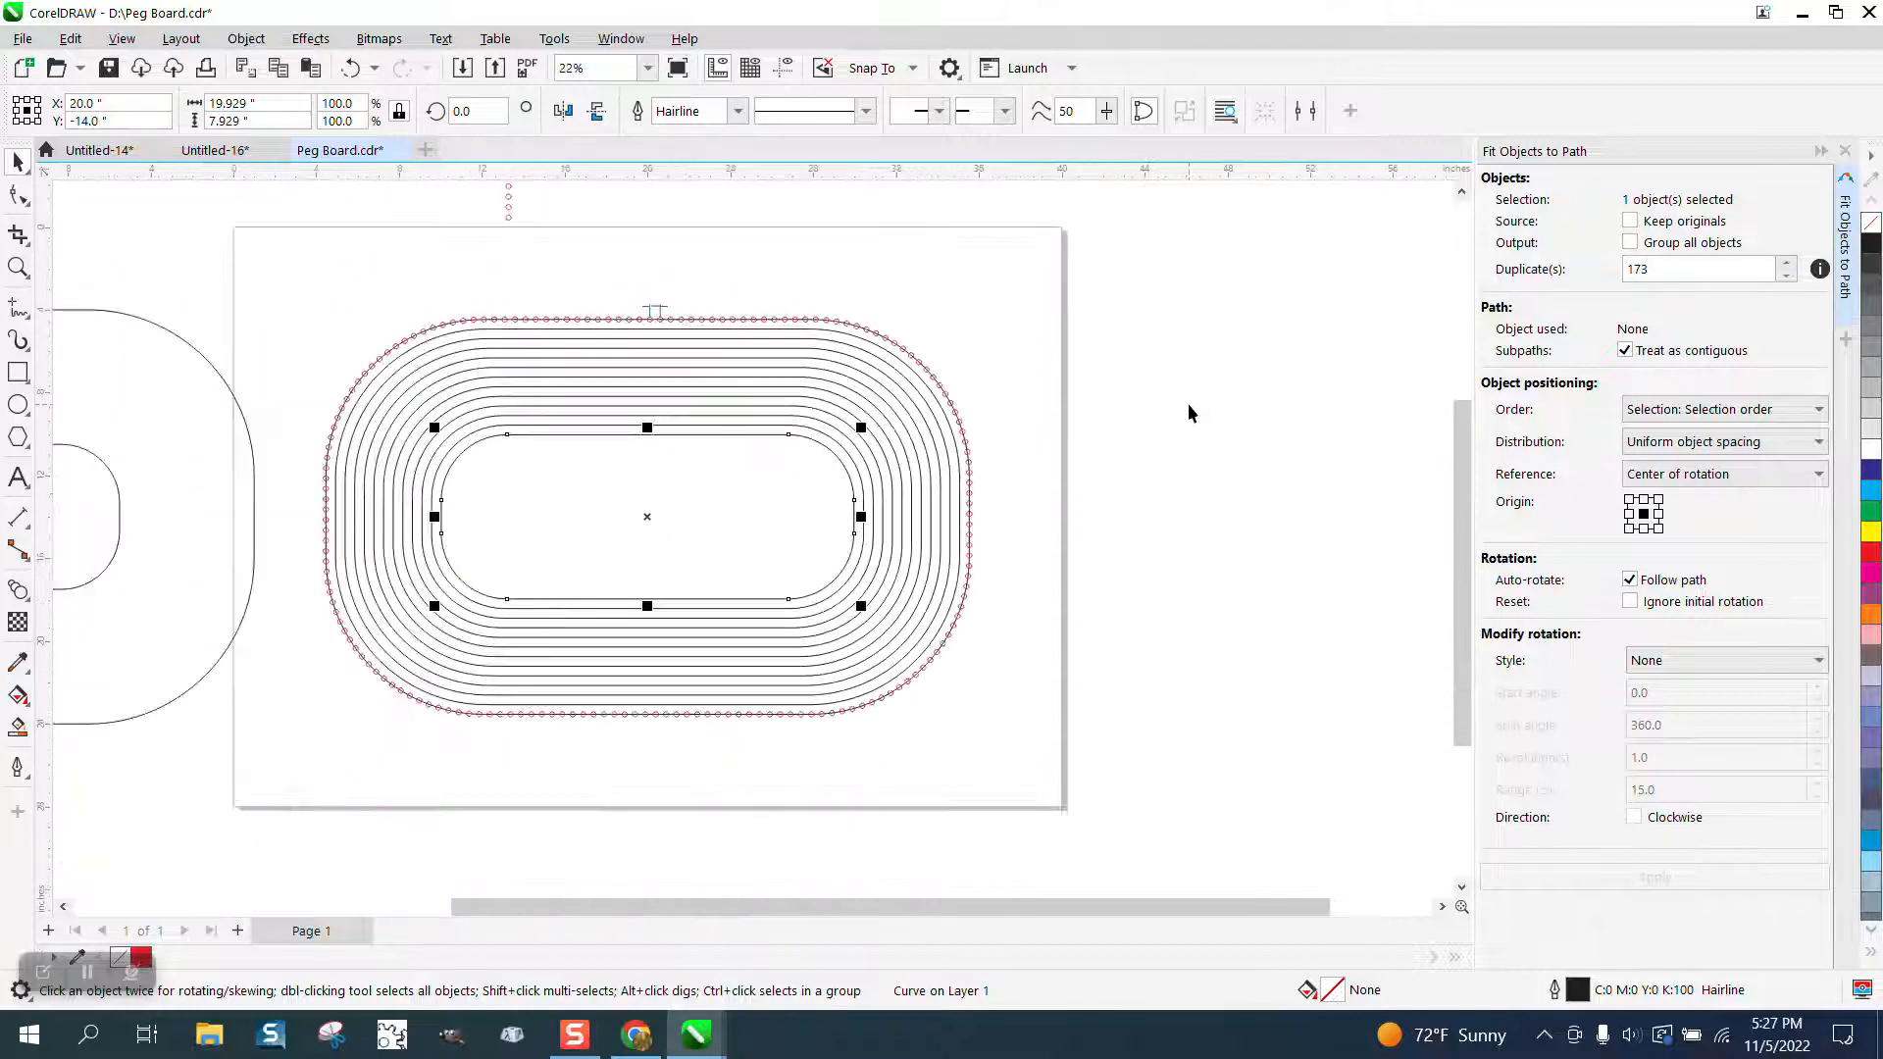
click(655, 308)
key(Delete)
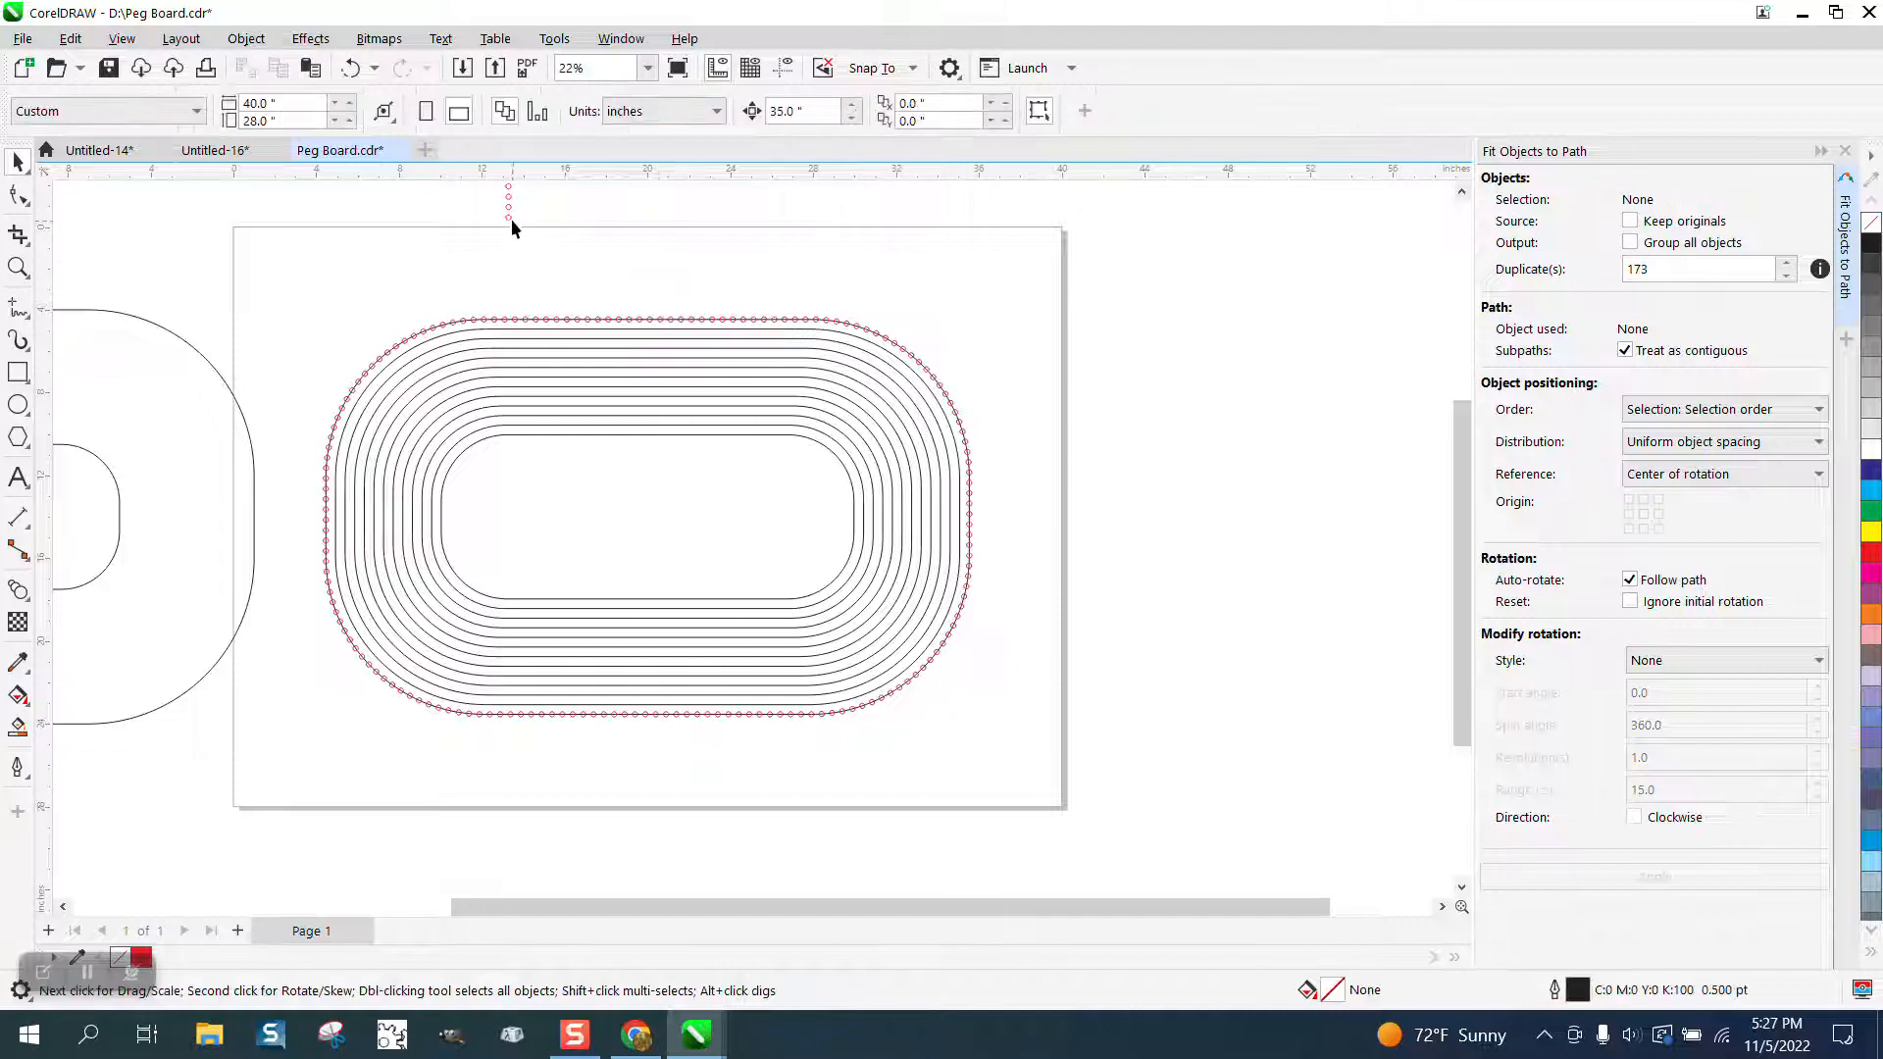
- Move the lowest small red circle of the column above the page into the empty area inside the innermost oval
drag(510, 219, 651, 484)
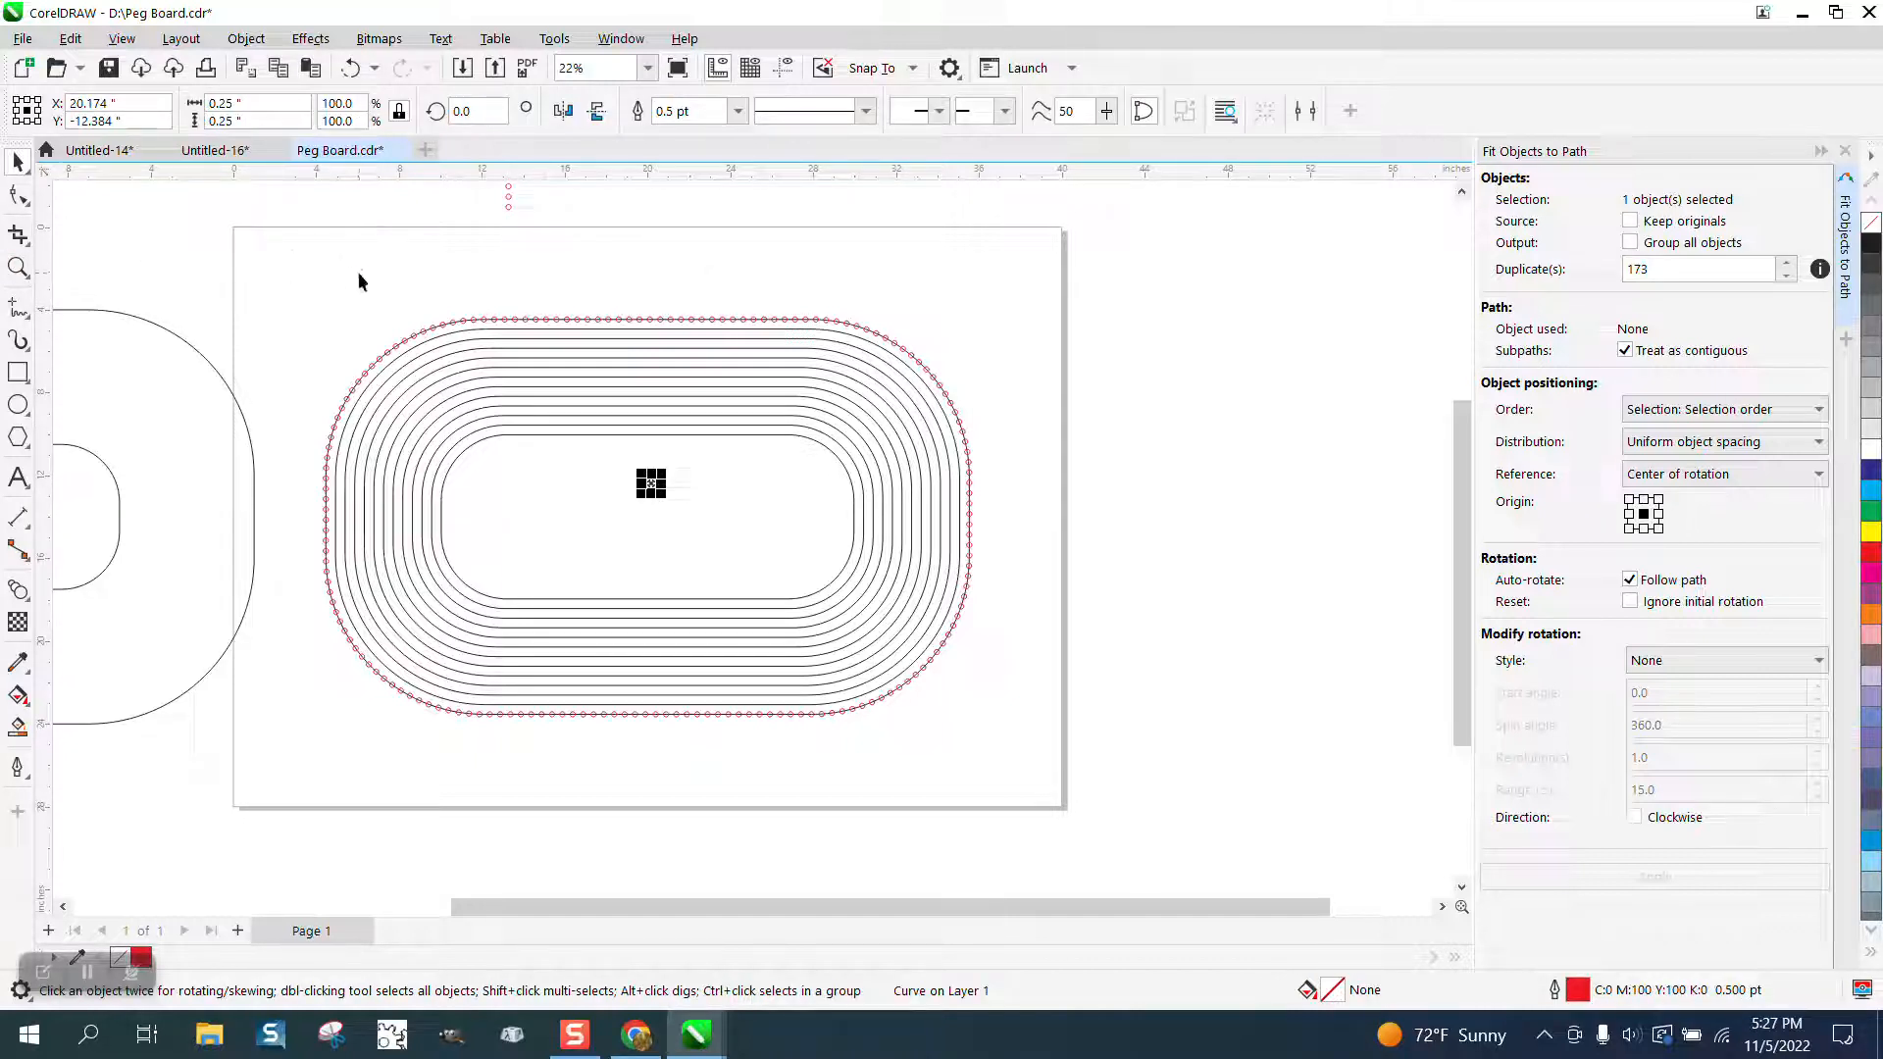
click(18, 267)
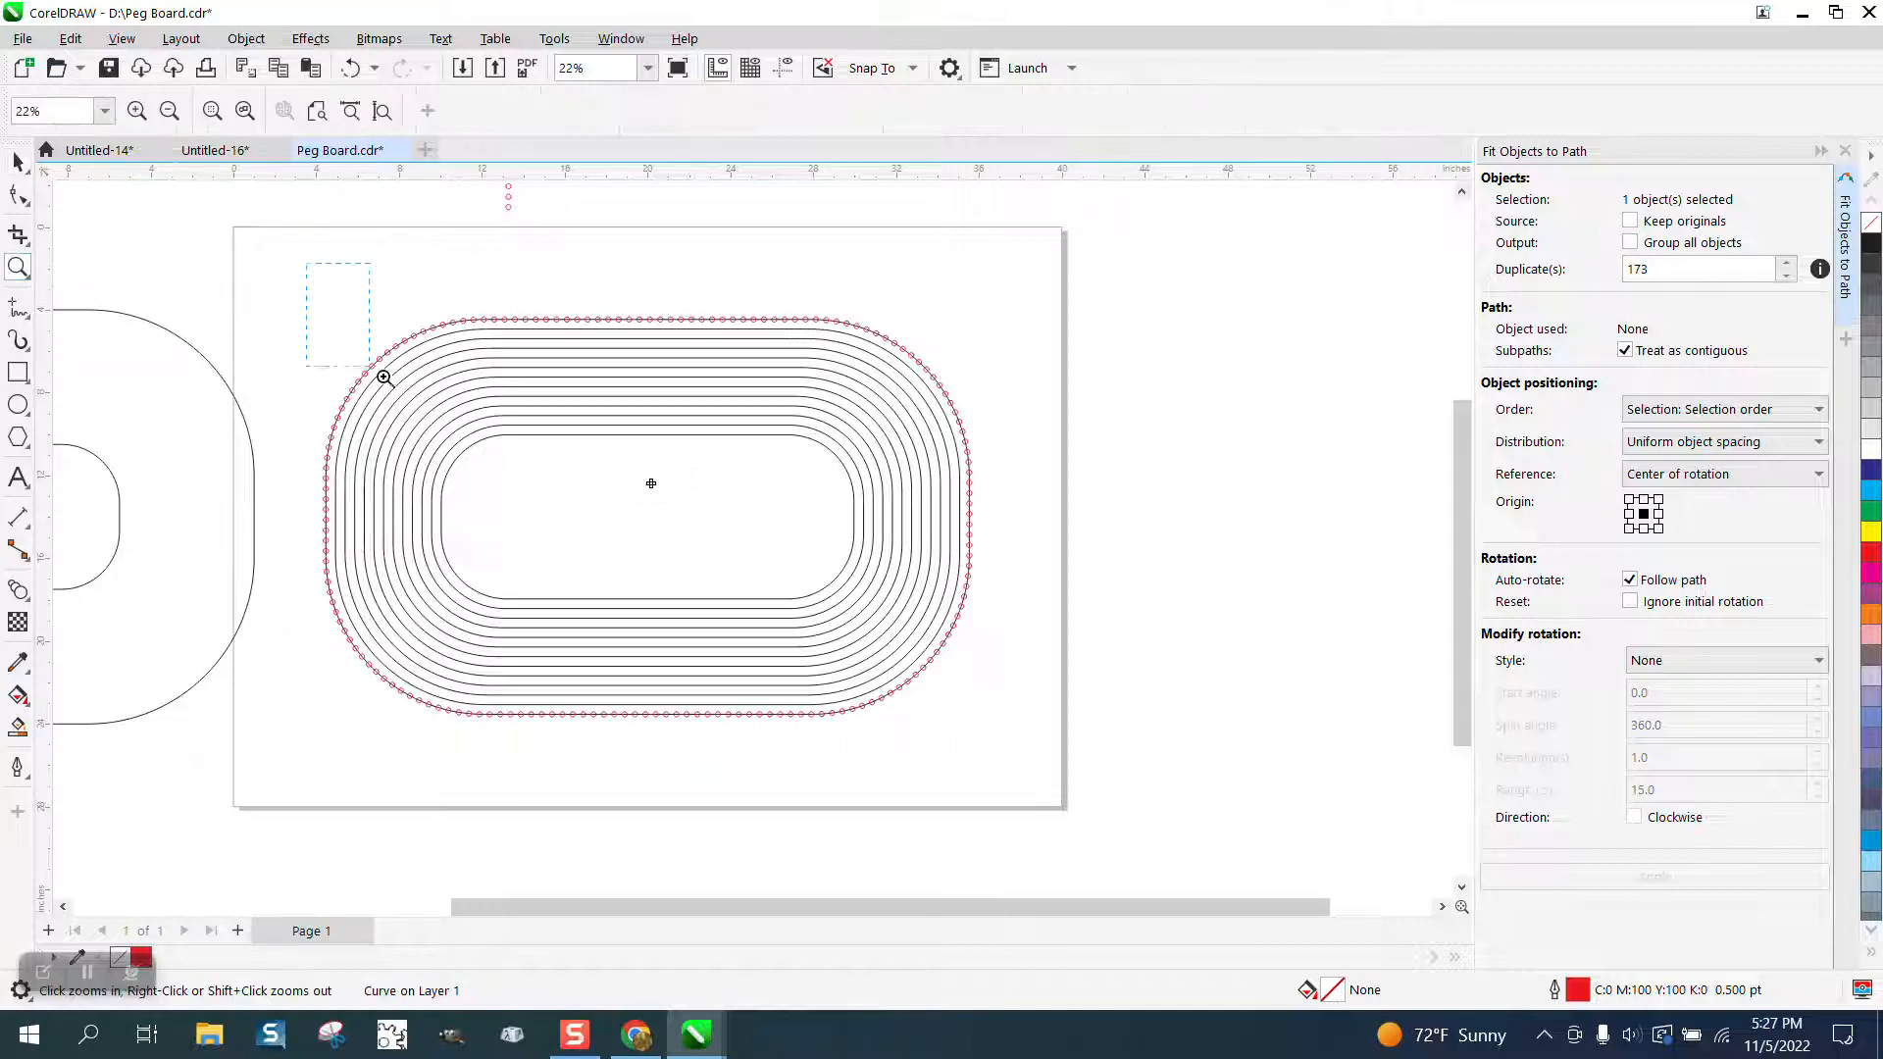
drag(306, 292, 1304, 793)
click(17, 161)
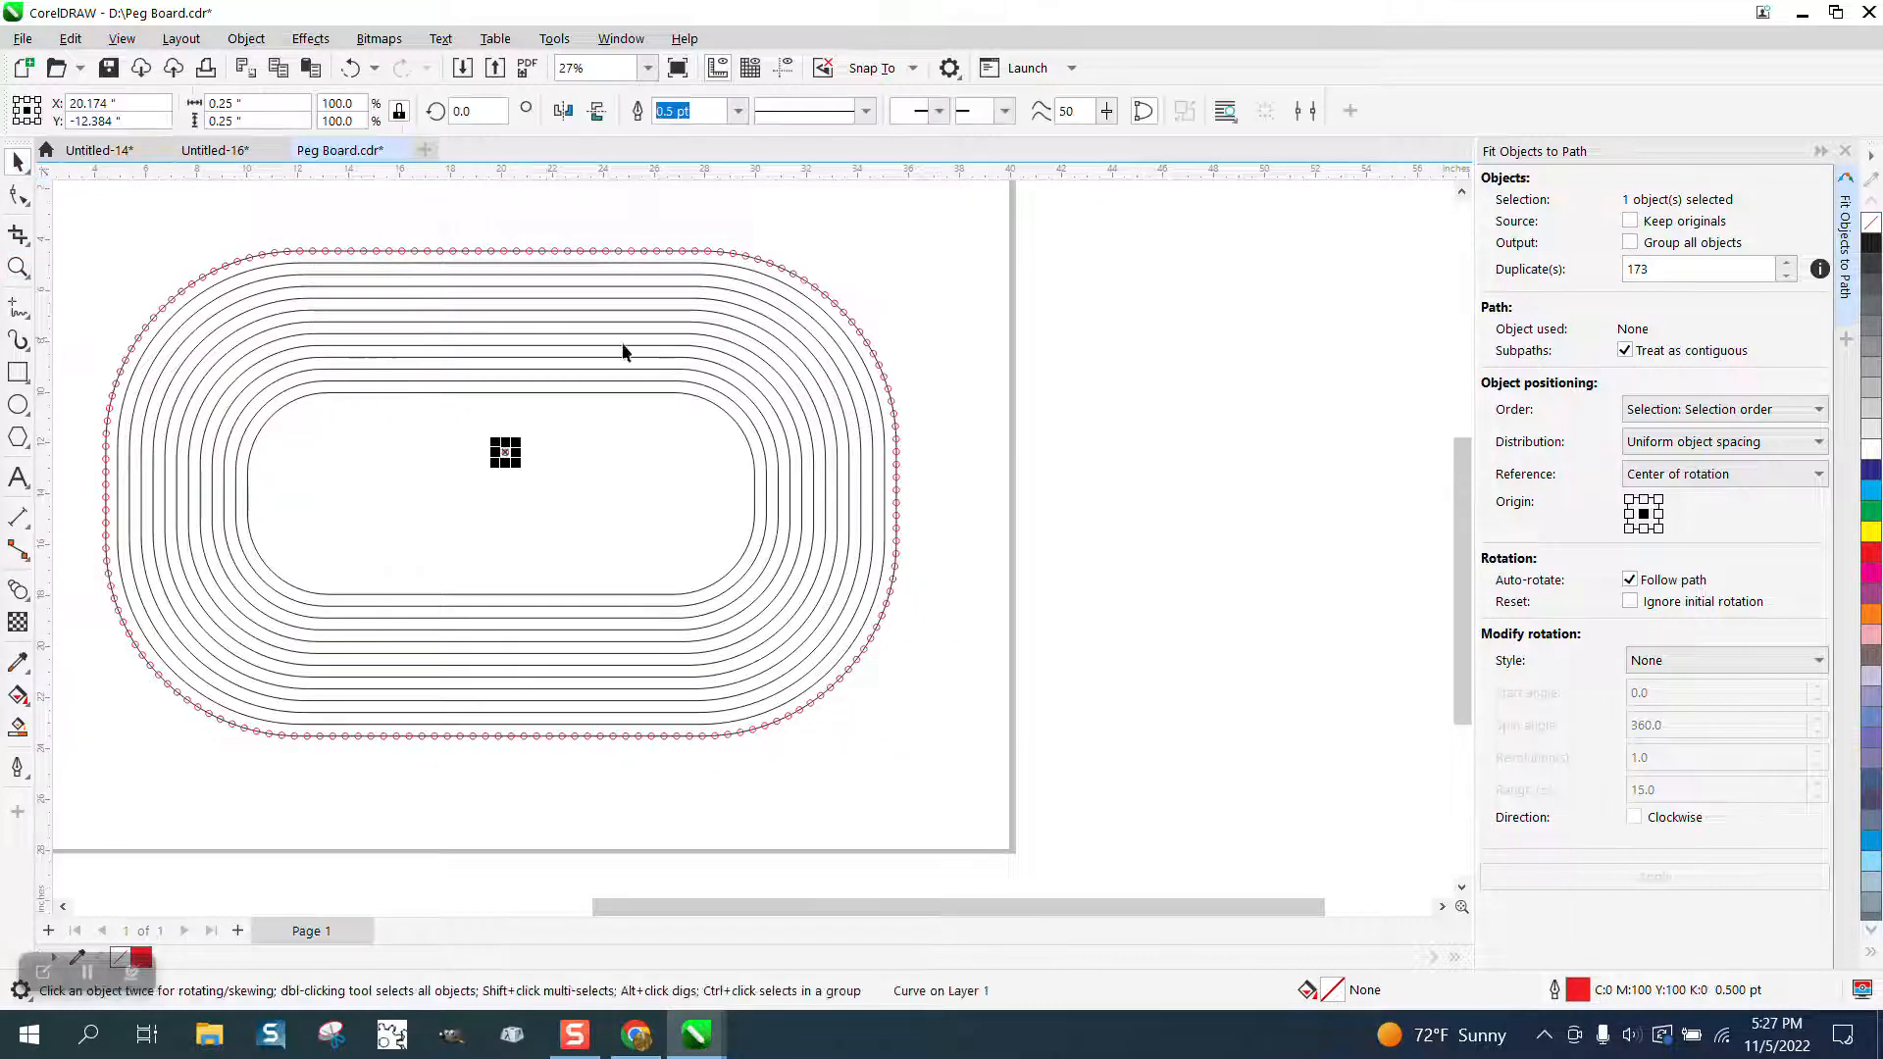
click(990, 385)
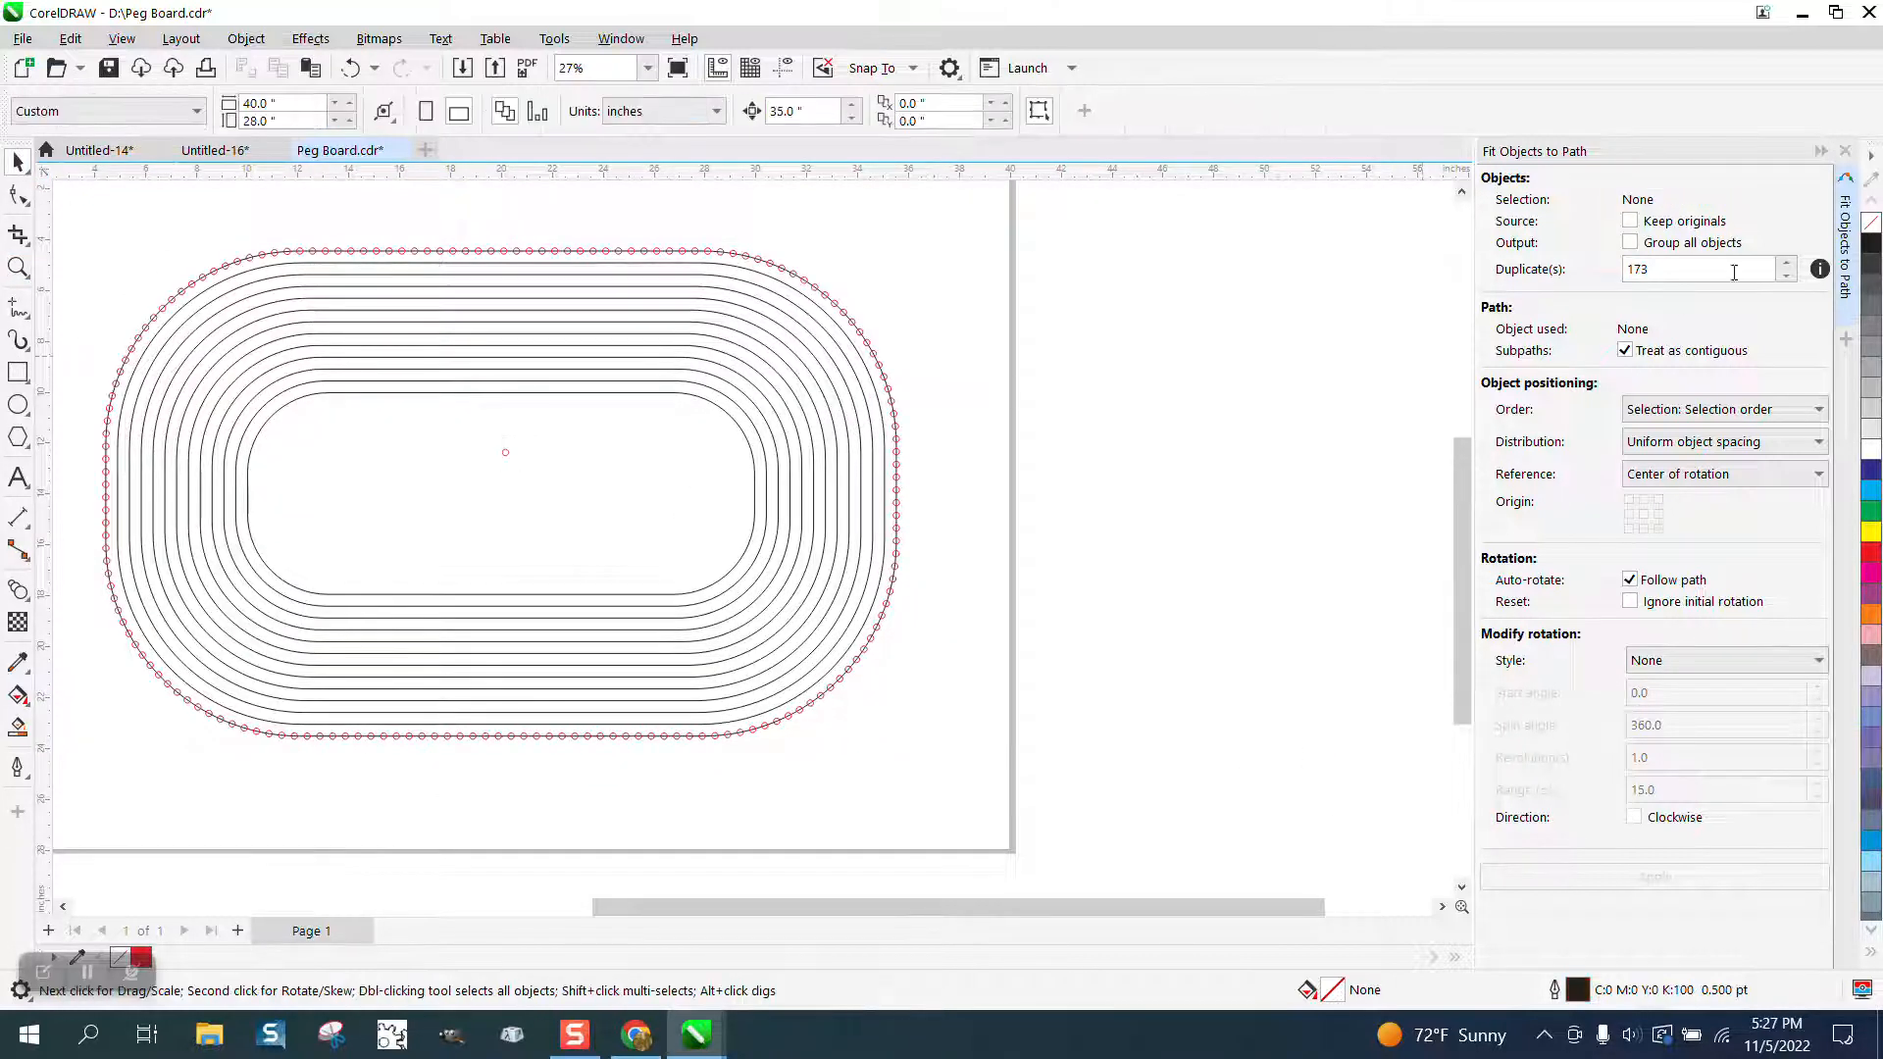
- Fit the small red circle to the innermost oval with 99 duplicates, keeping the originals
click(1632, 223)
click(505, 454)
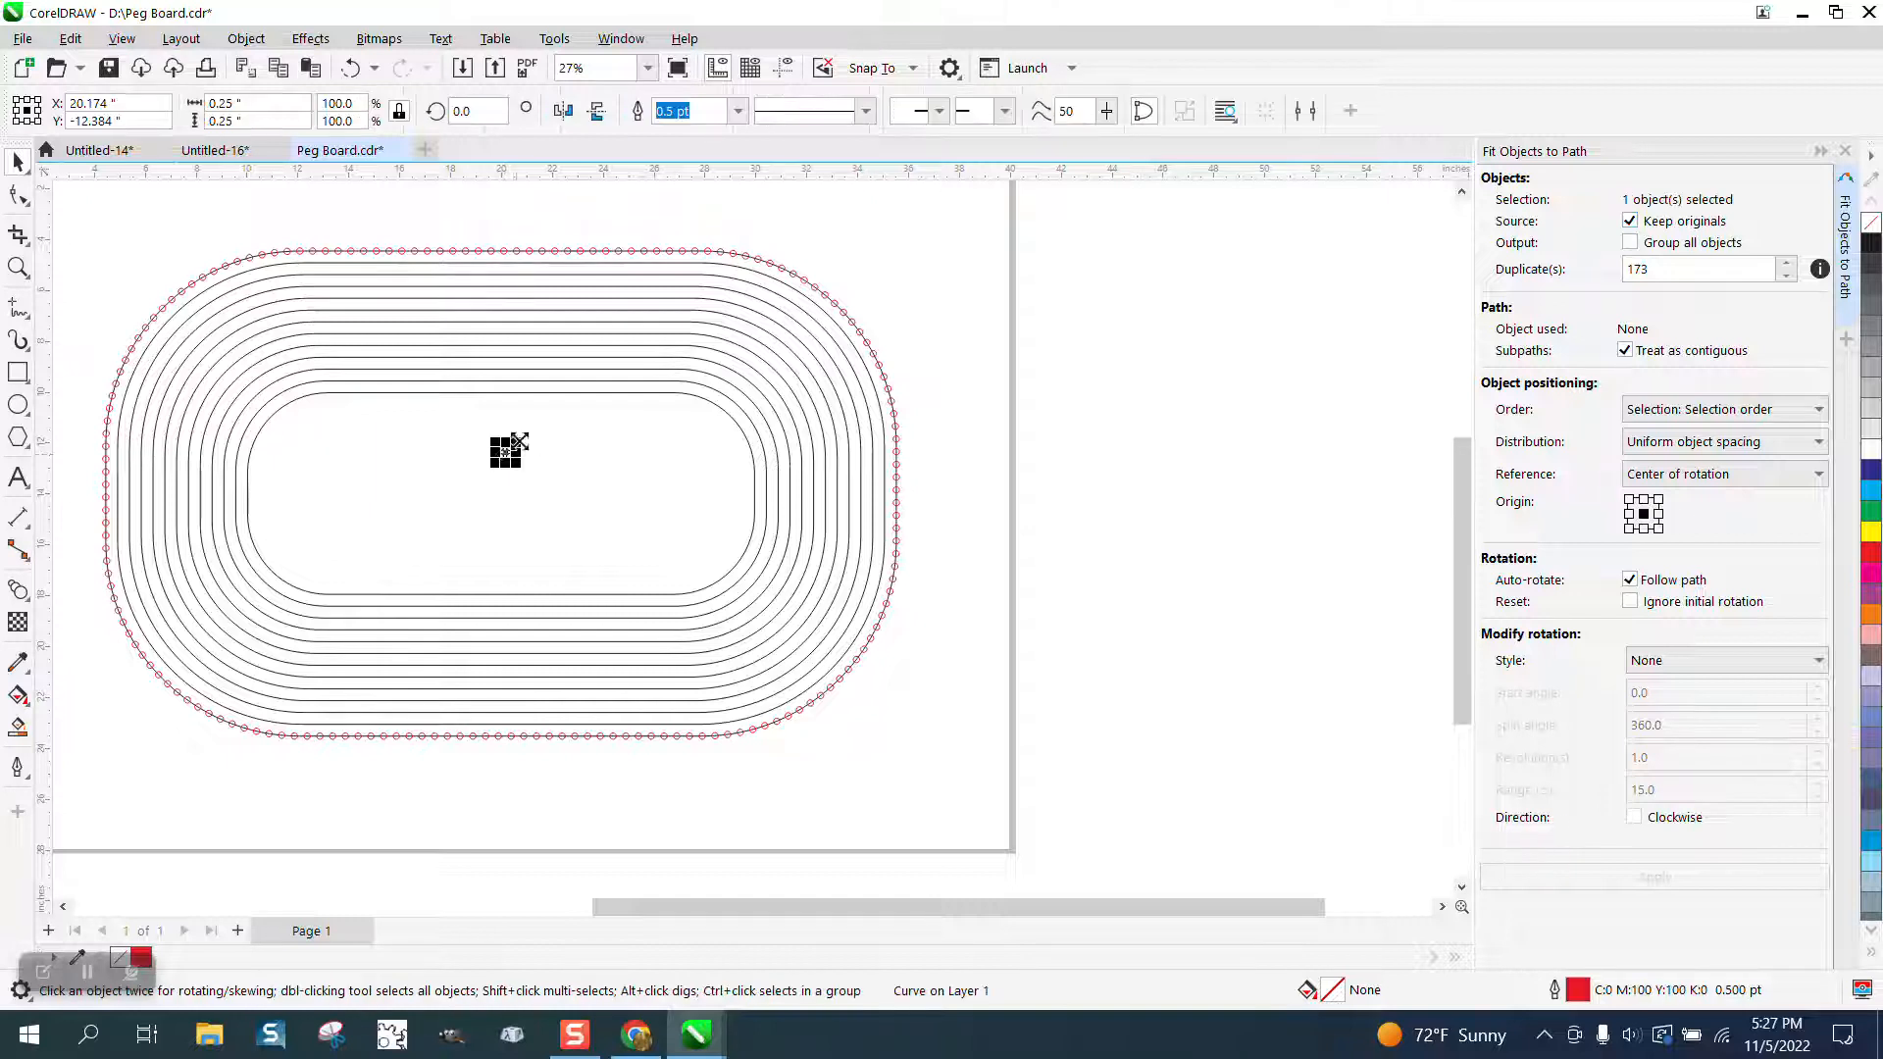
shift+click(579, 392)
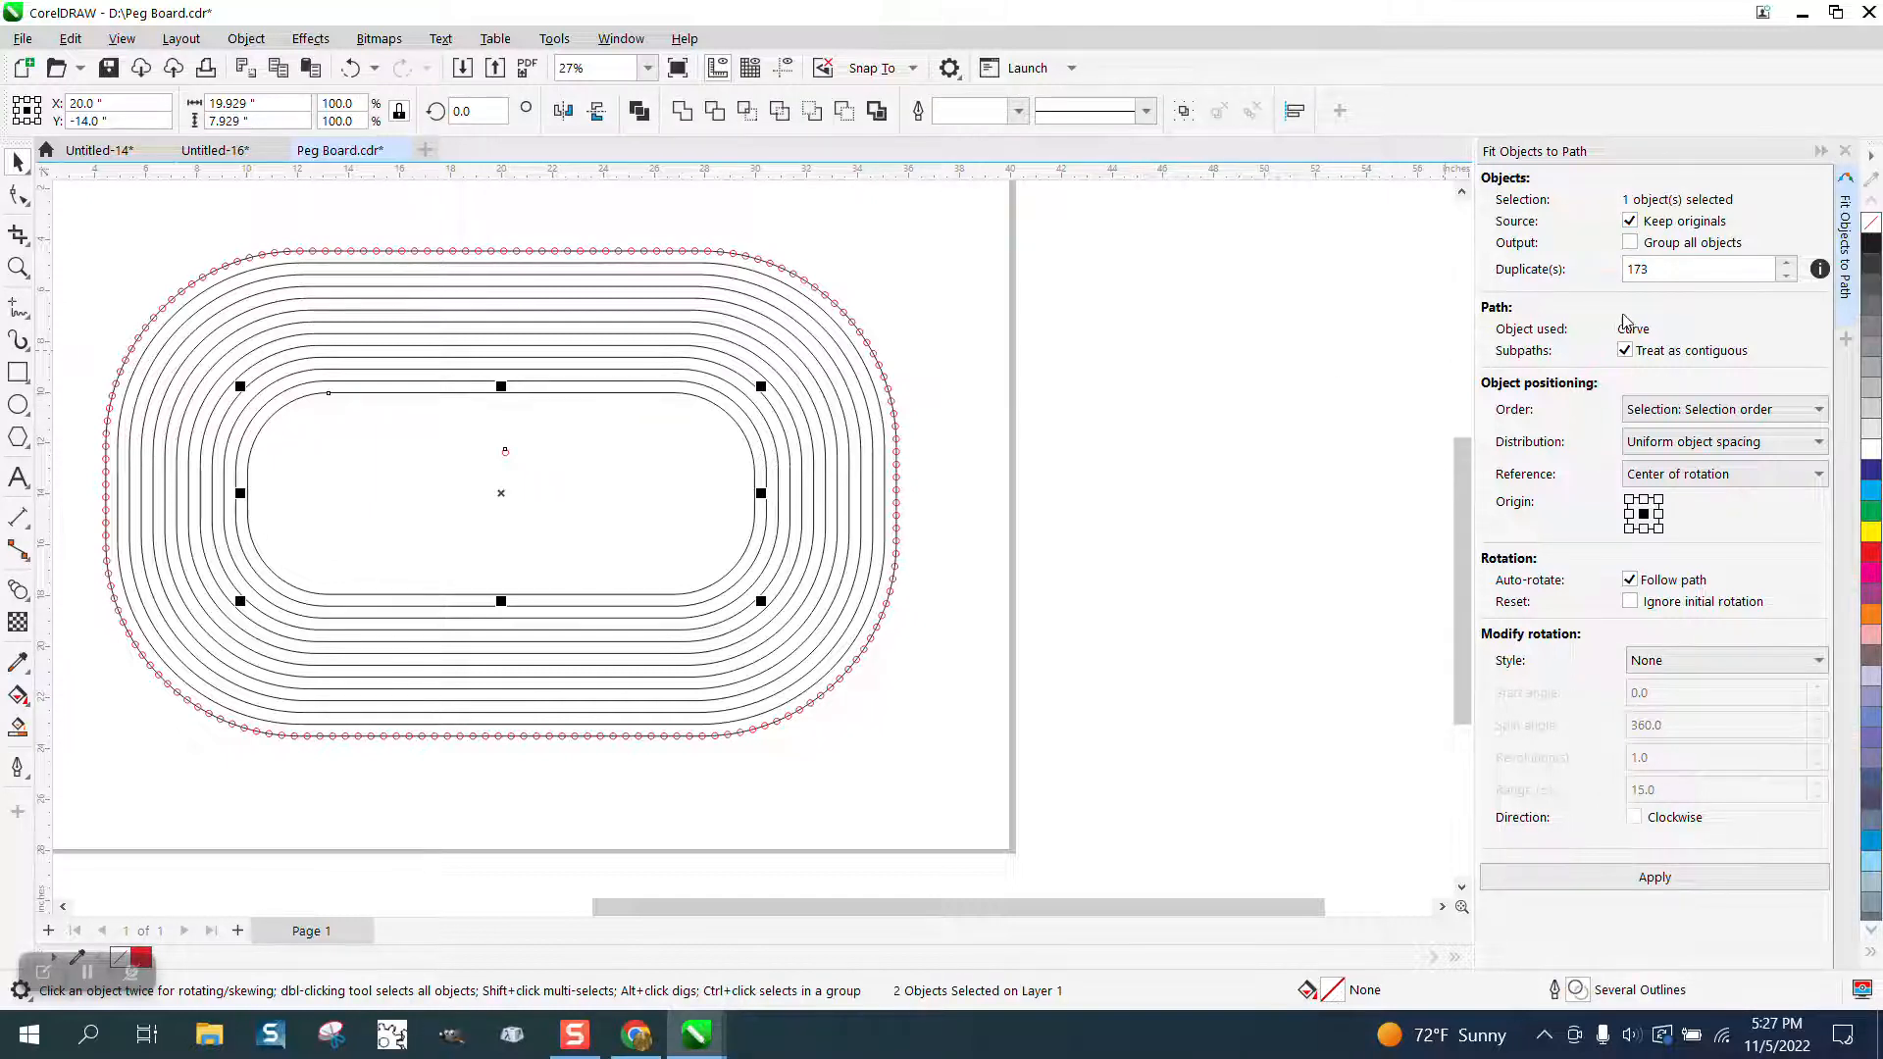
drag(1662, 270, 1587, 277)
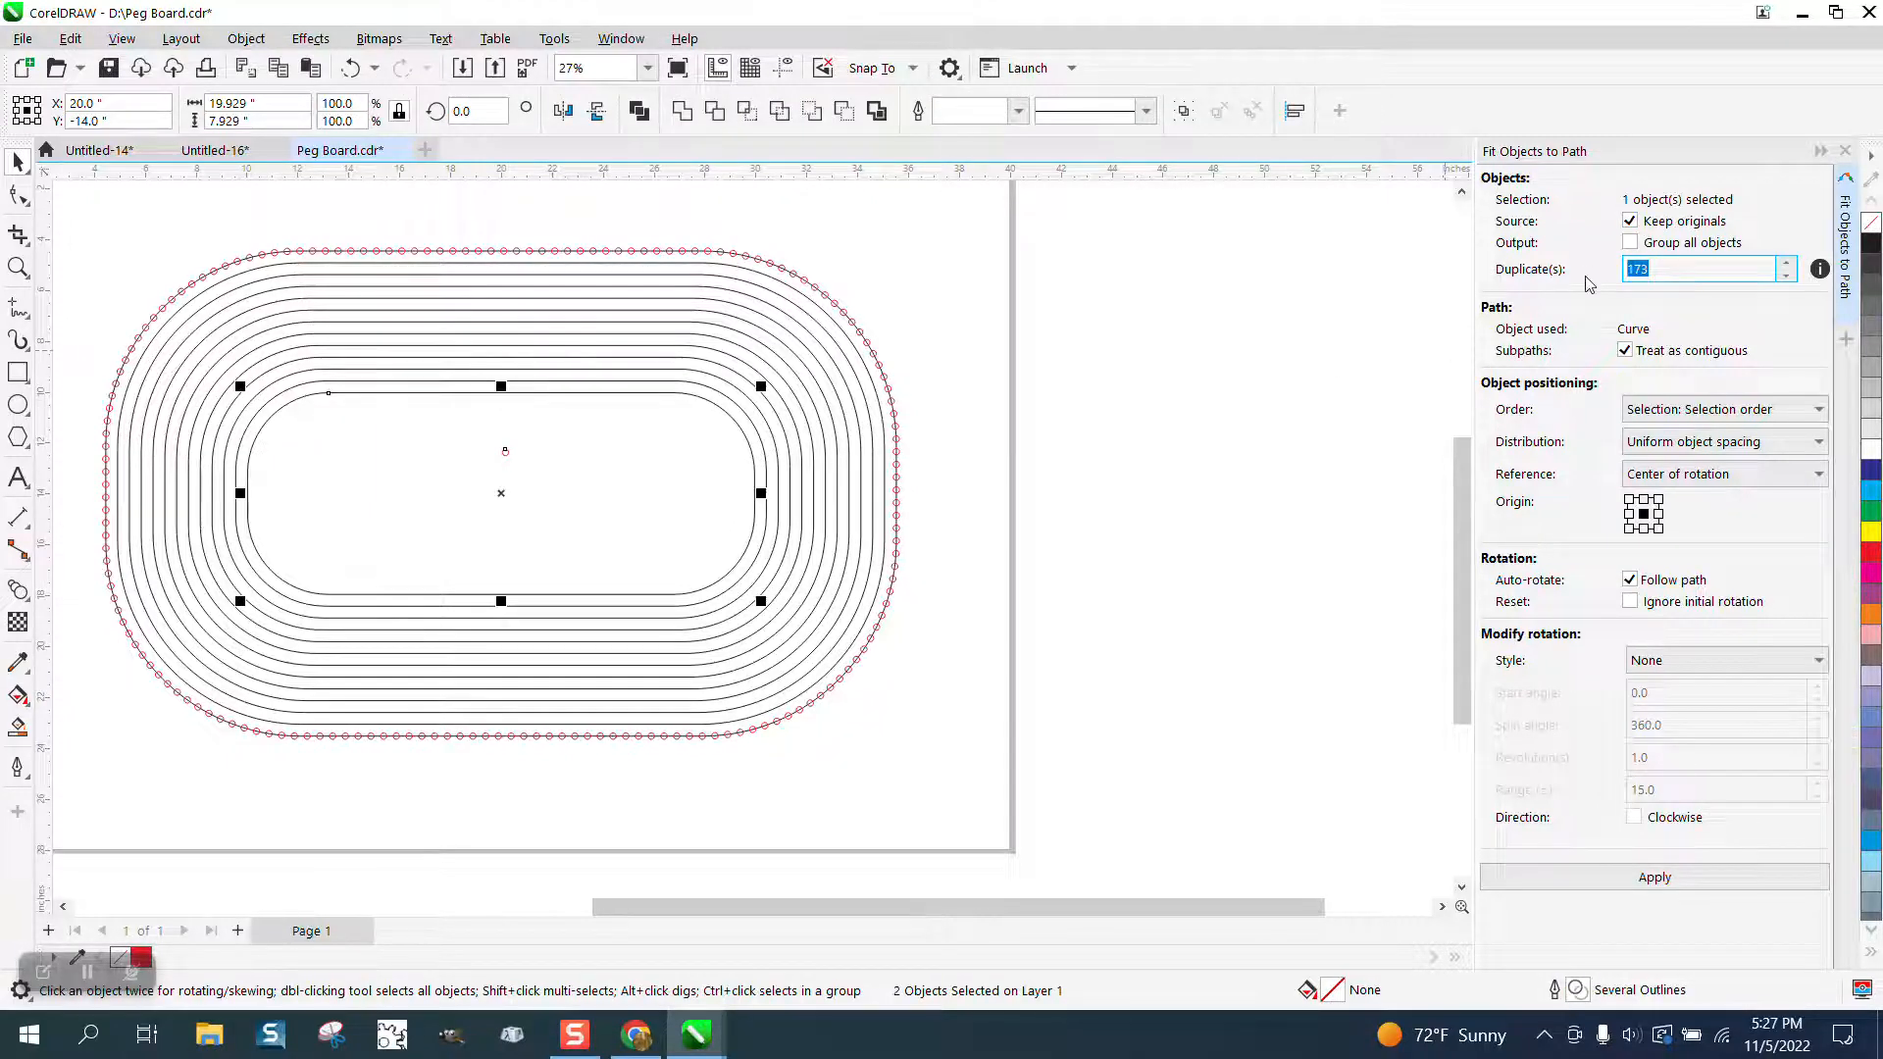
text(99)
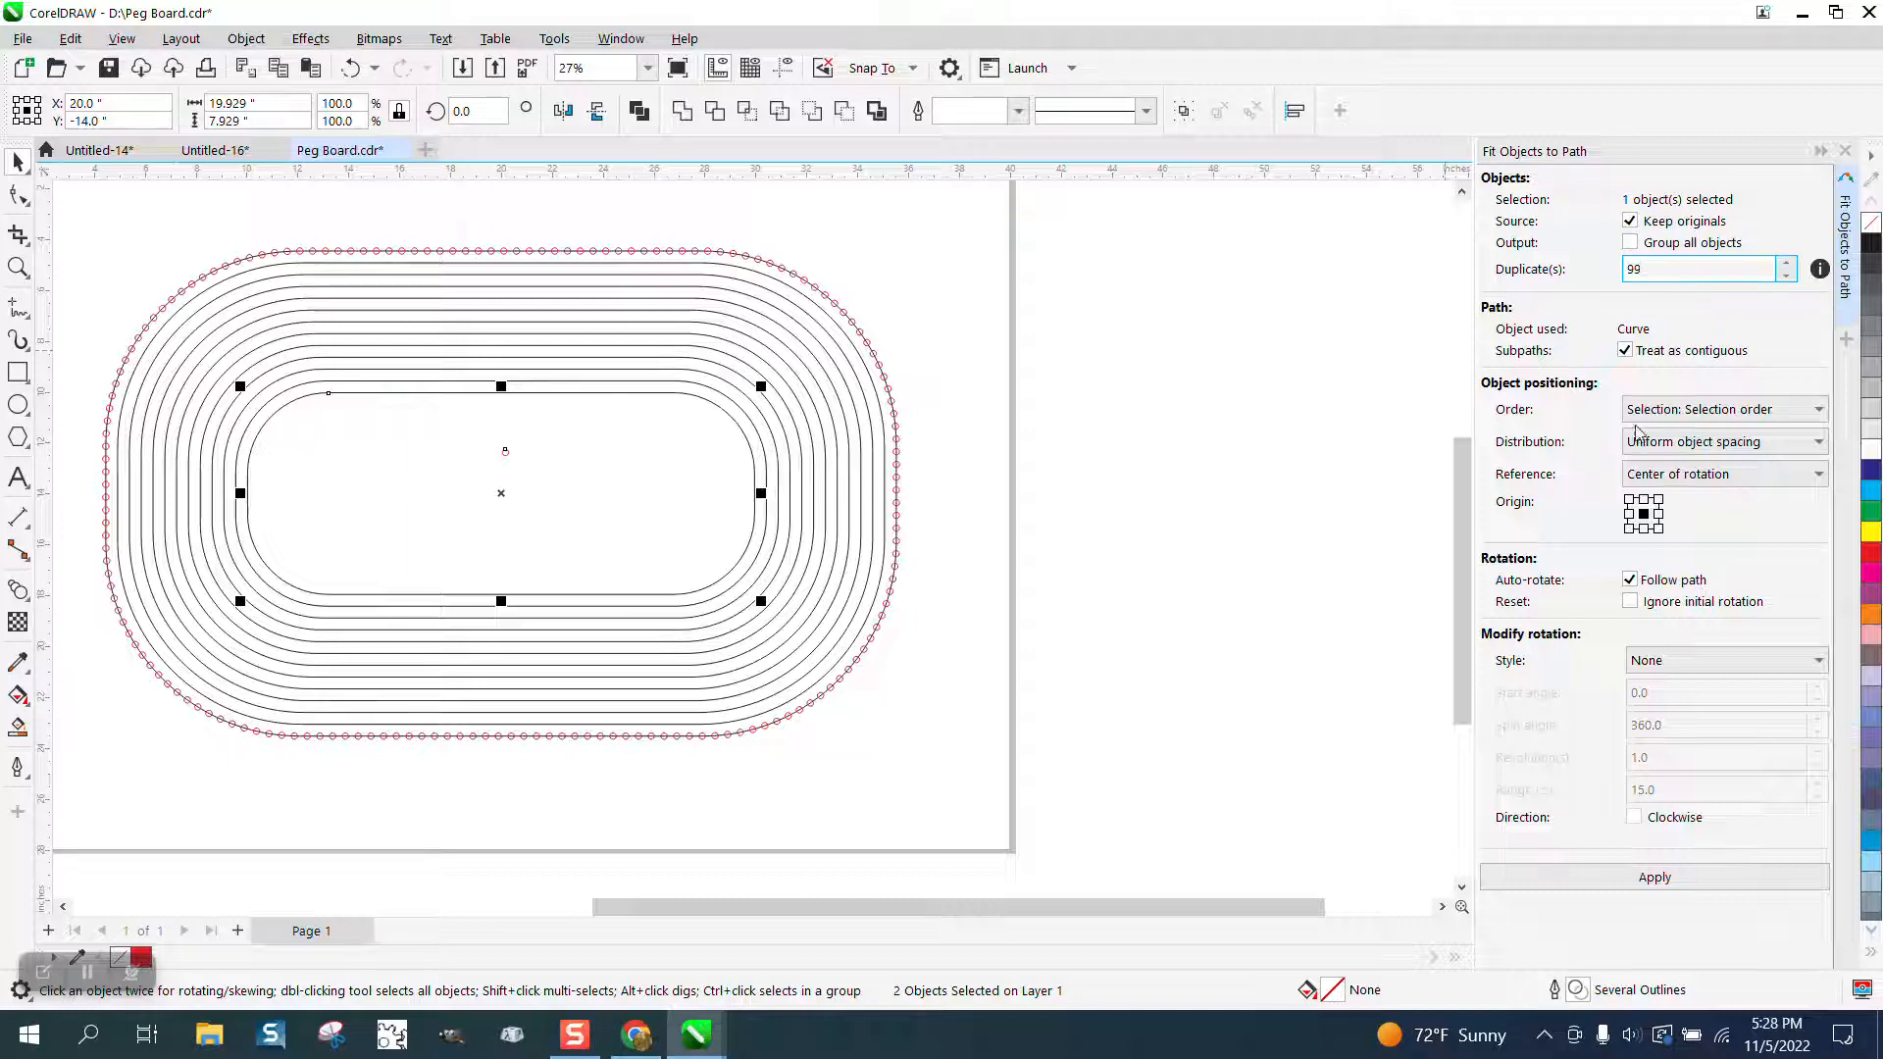
click(1656, 878)
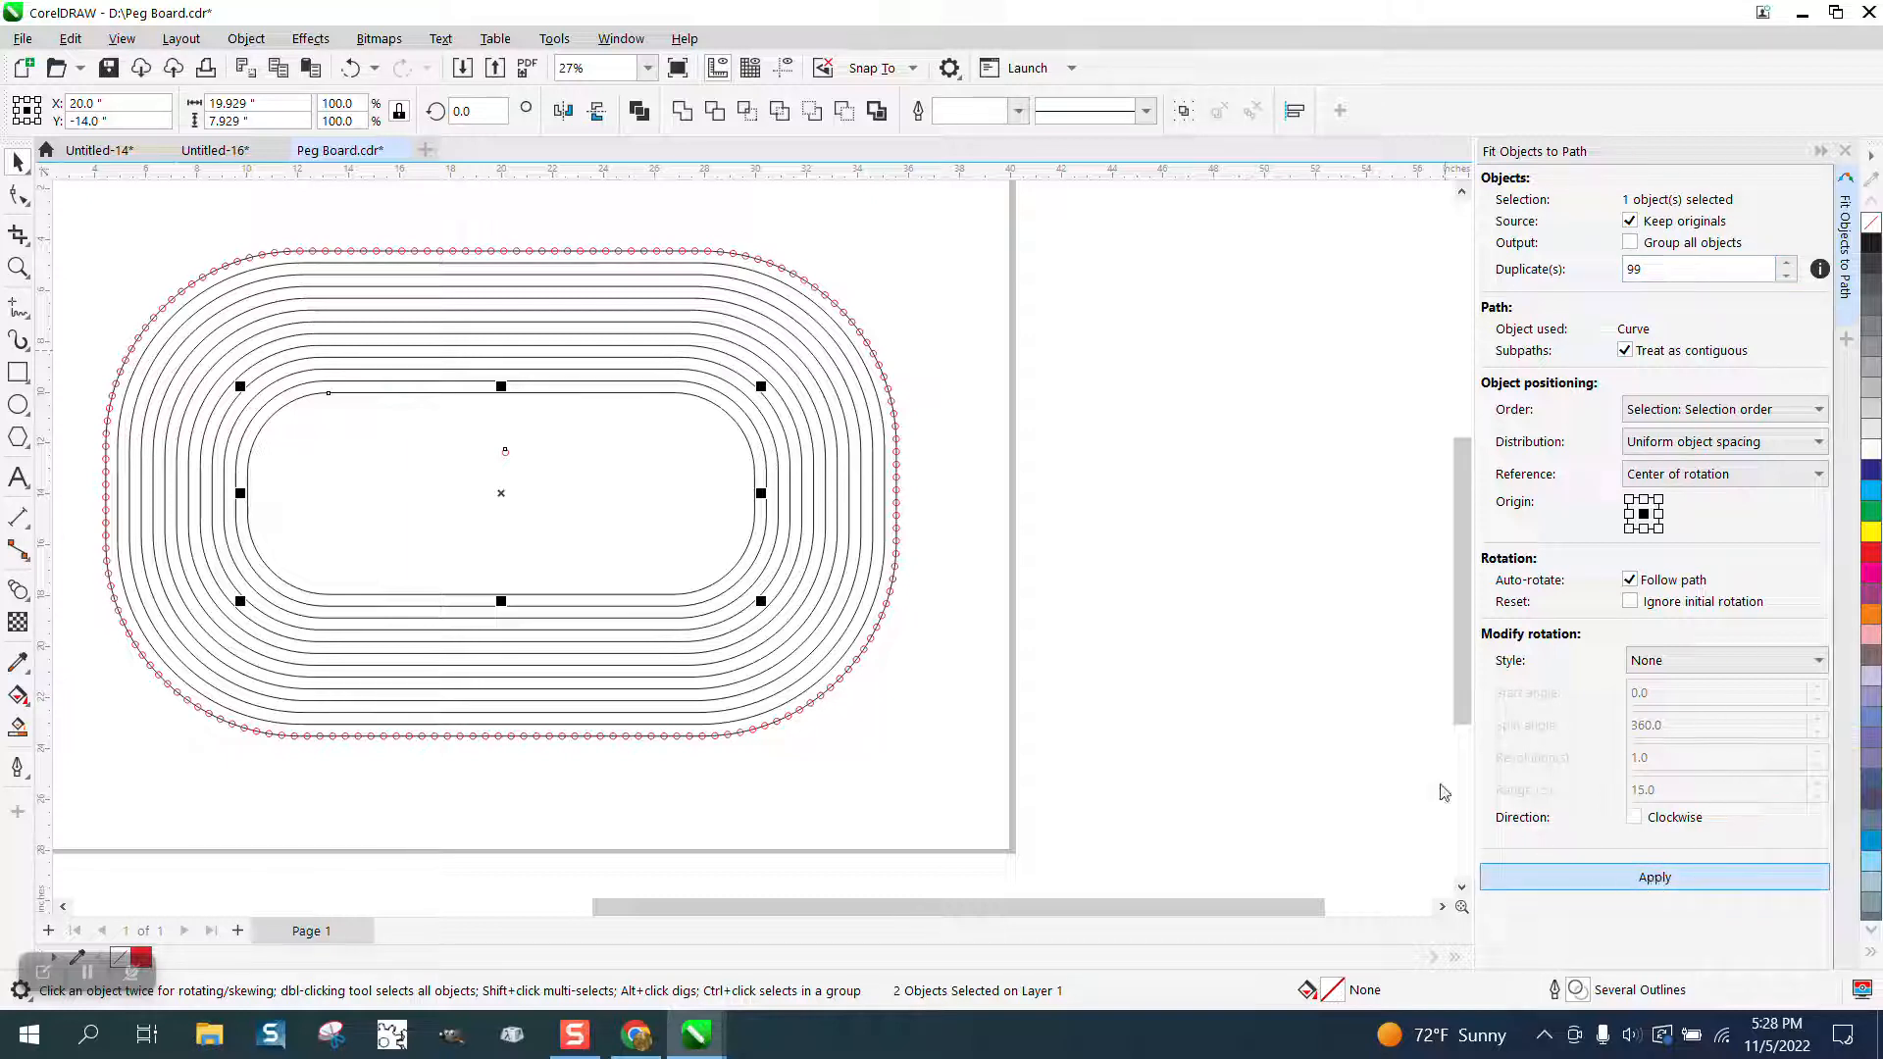
click(1138, 458)
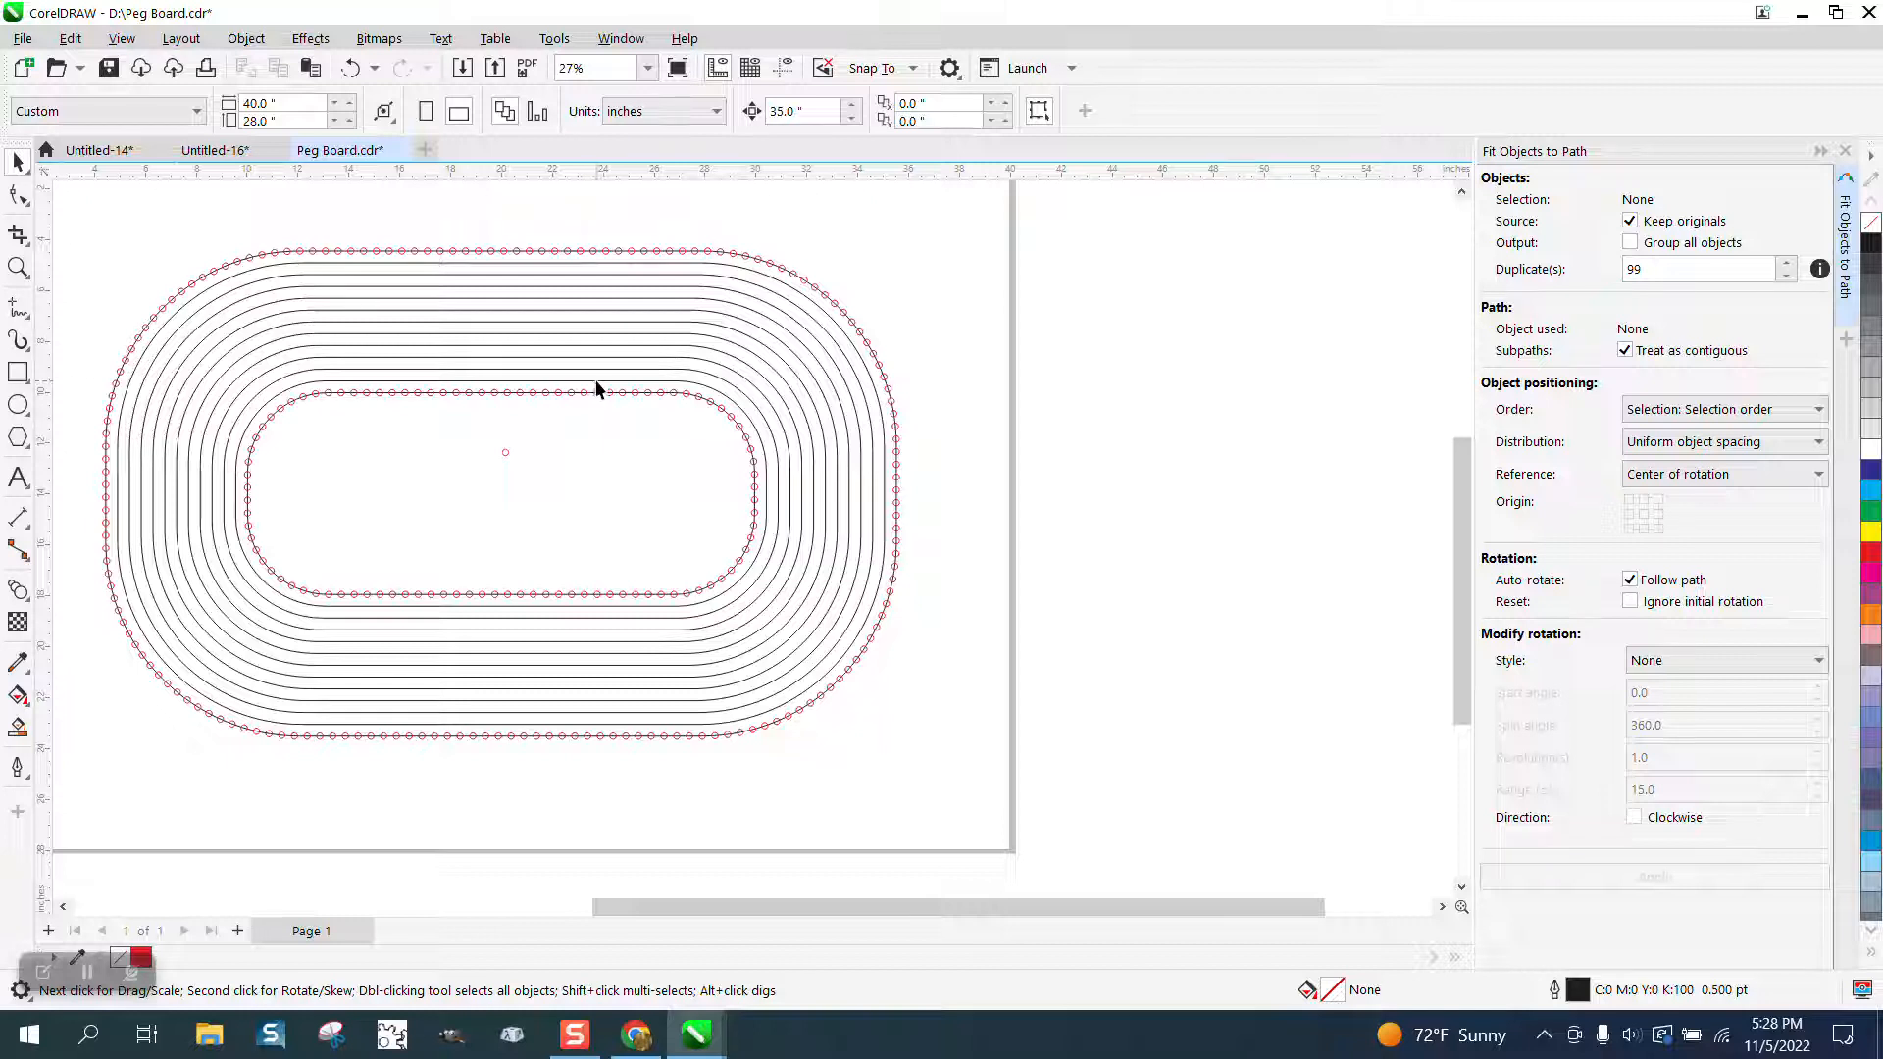
- Open the object properties of one of the middle ovals and check its curve length
click(597, 341)
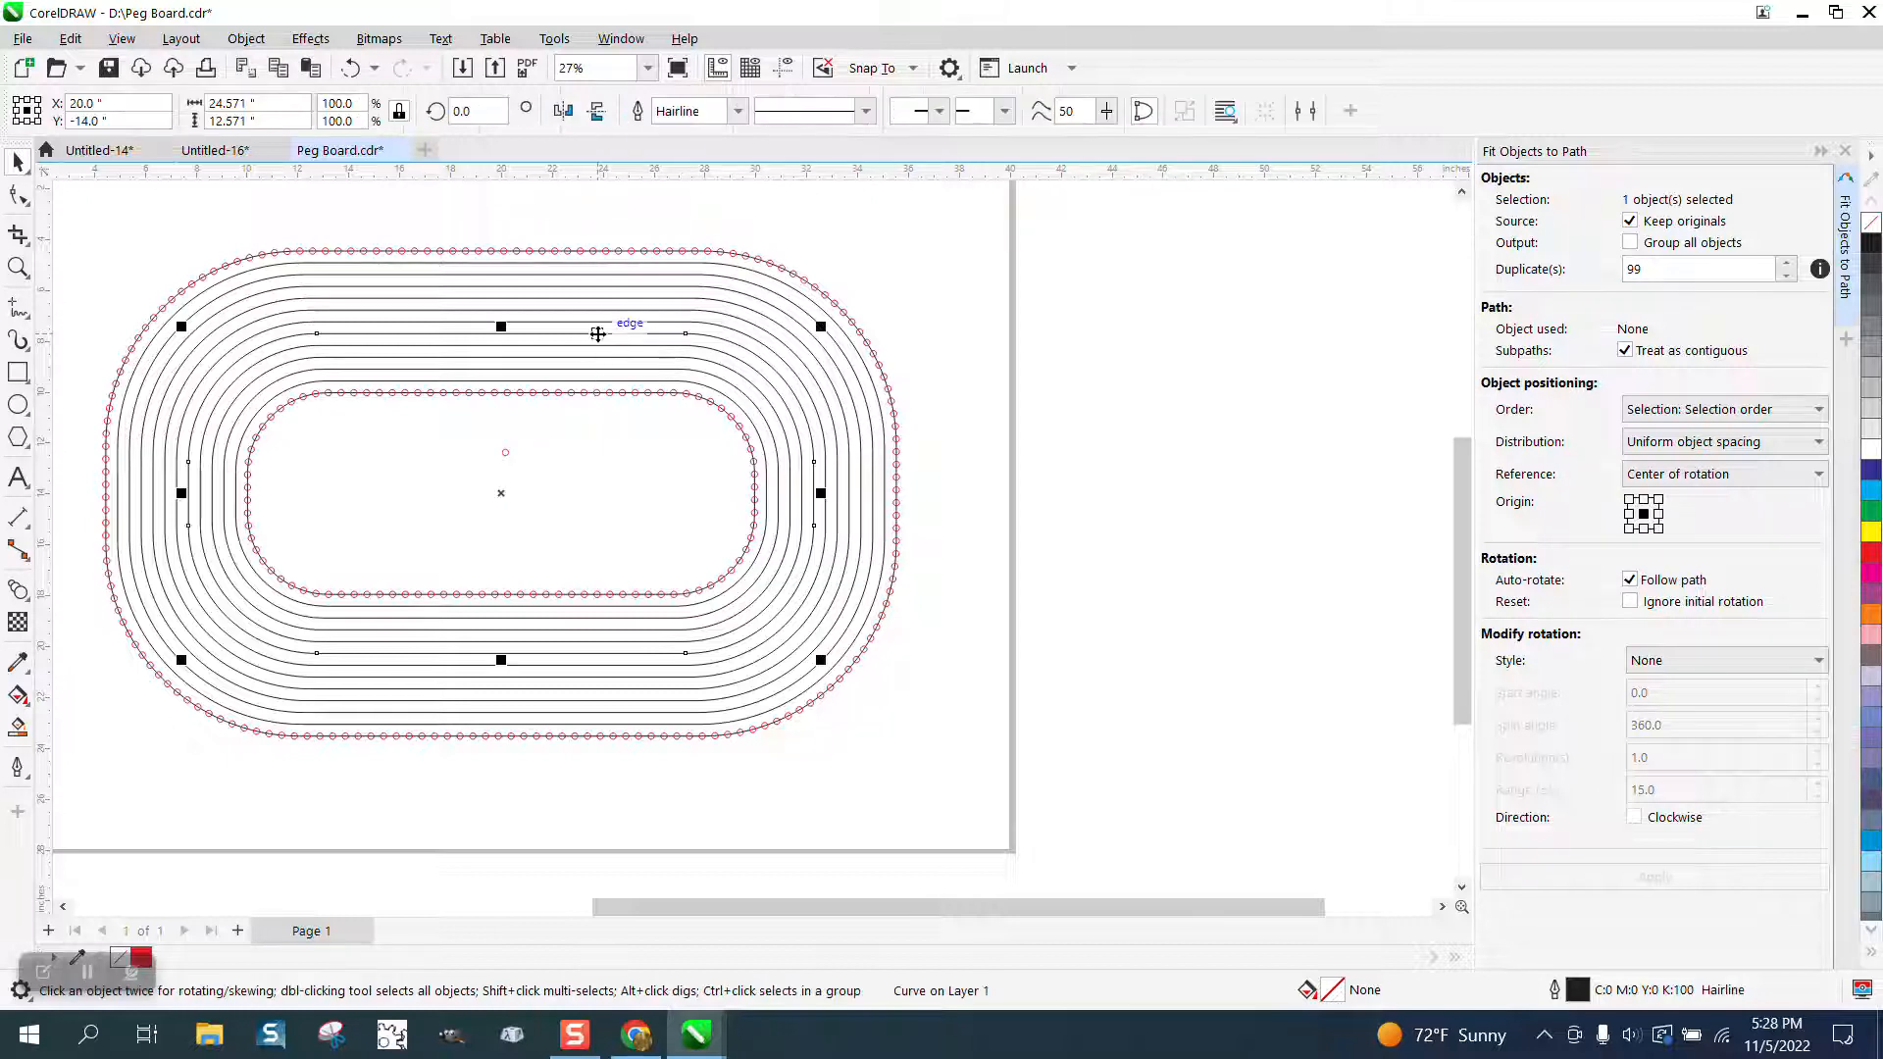
click(615, 39)
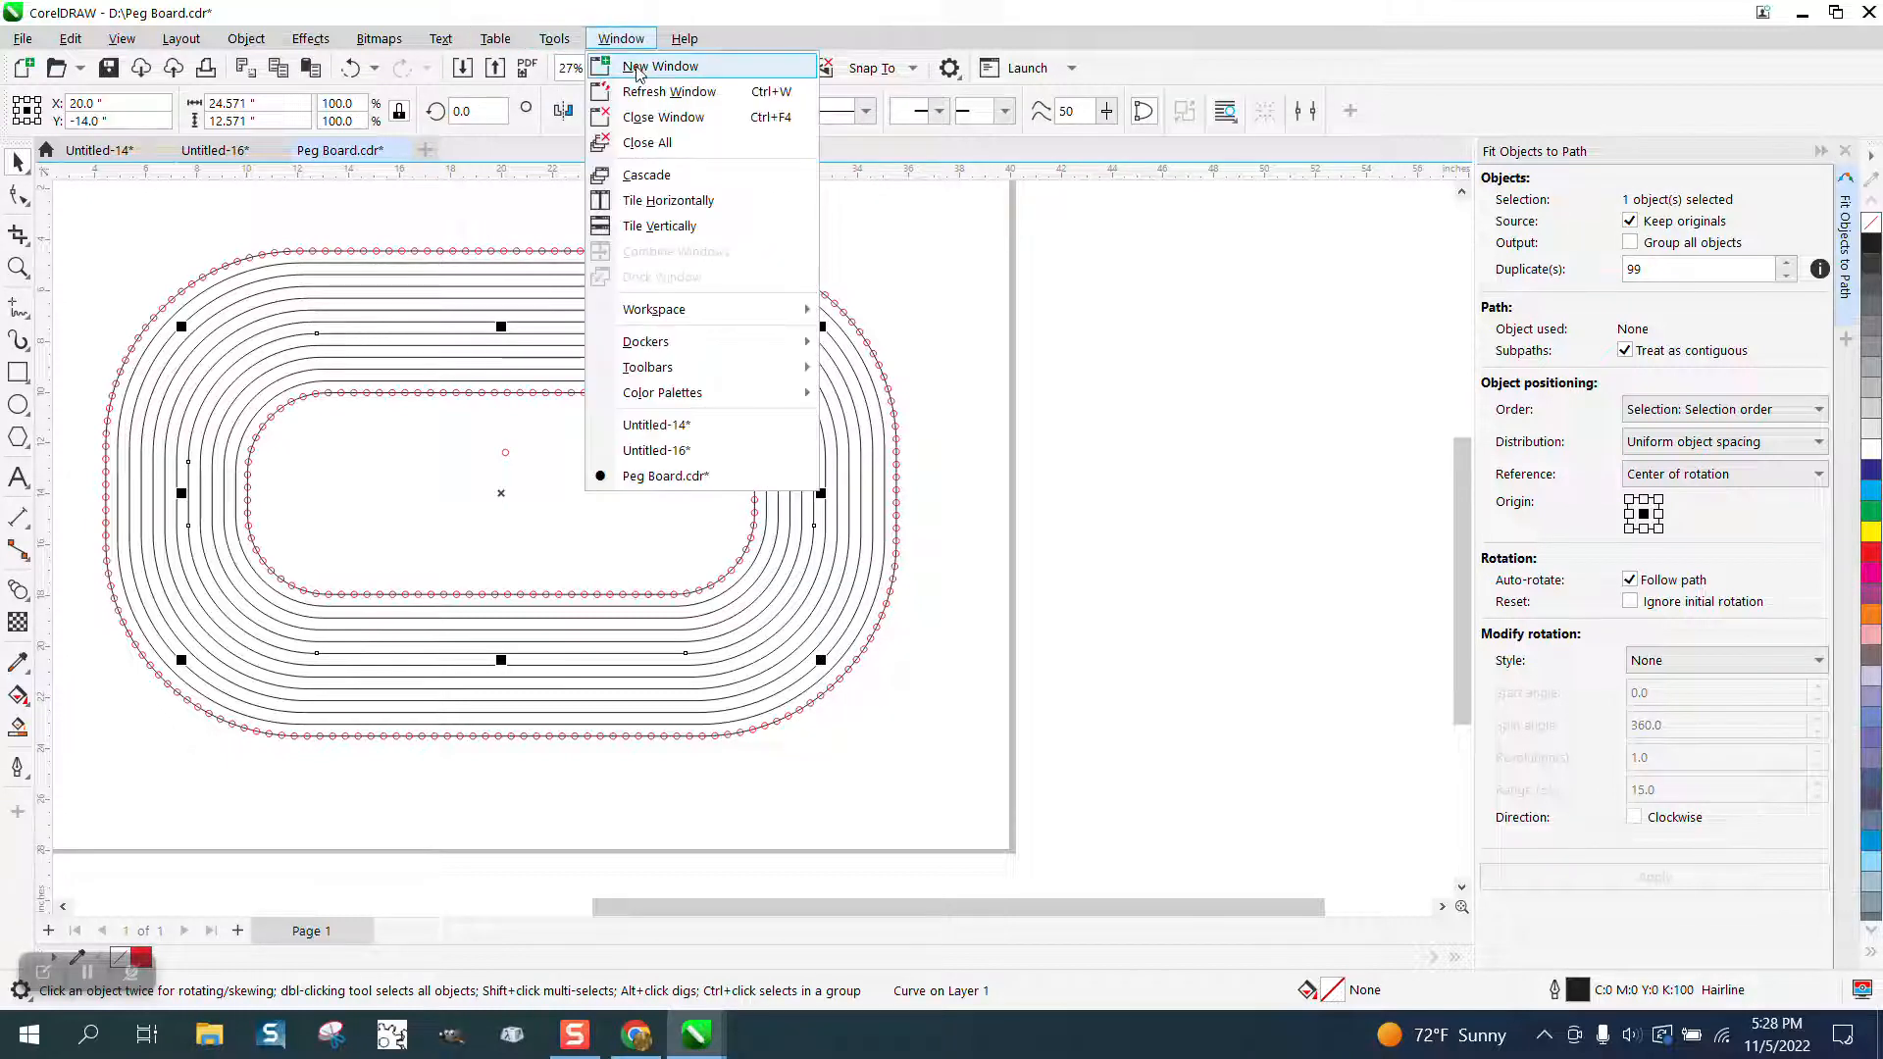
mouse_move(650, 340)
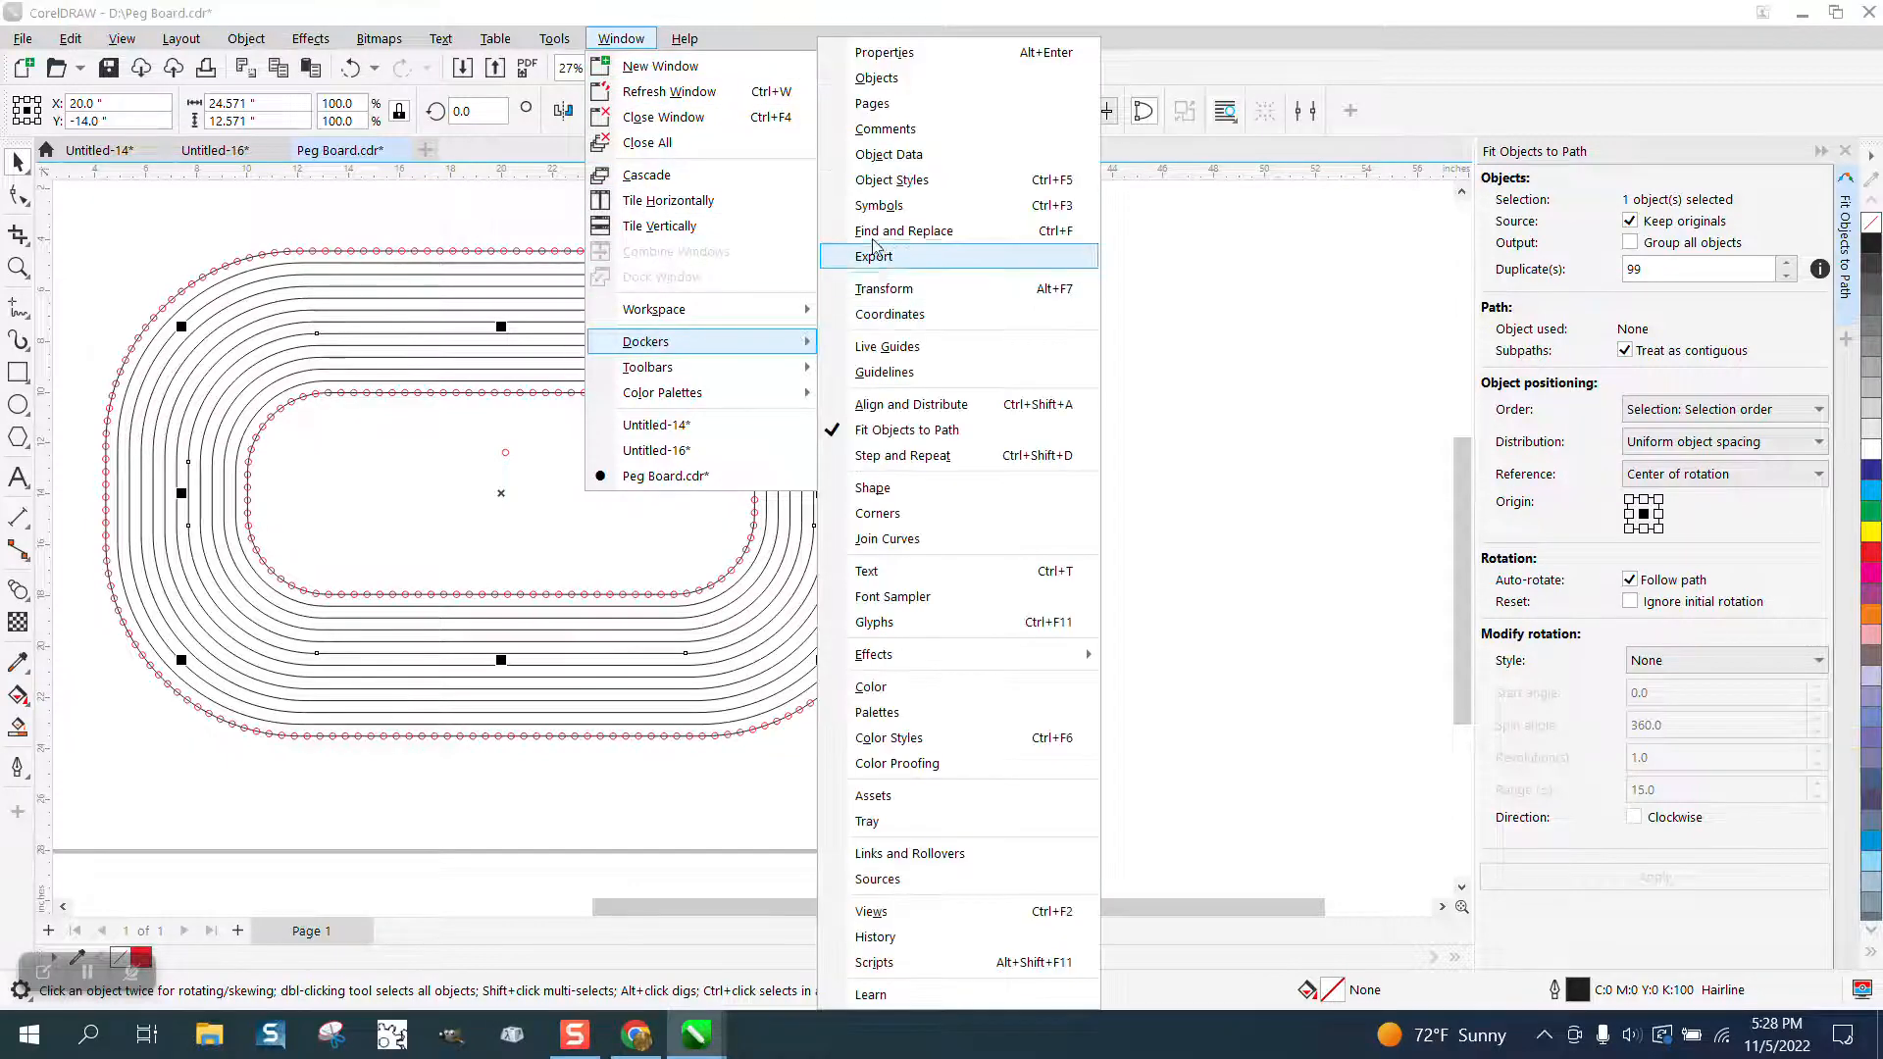
click(888, 51)
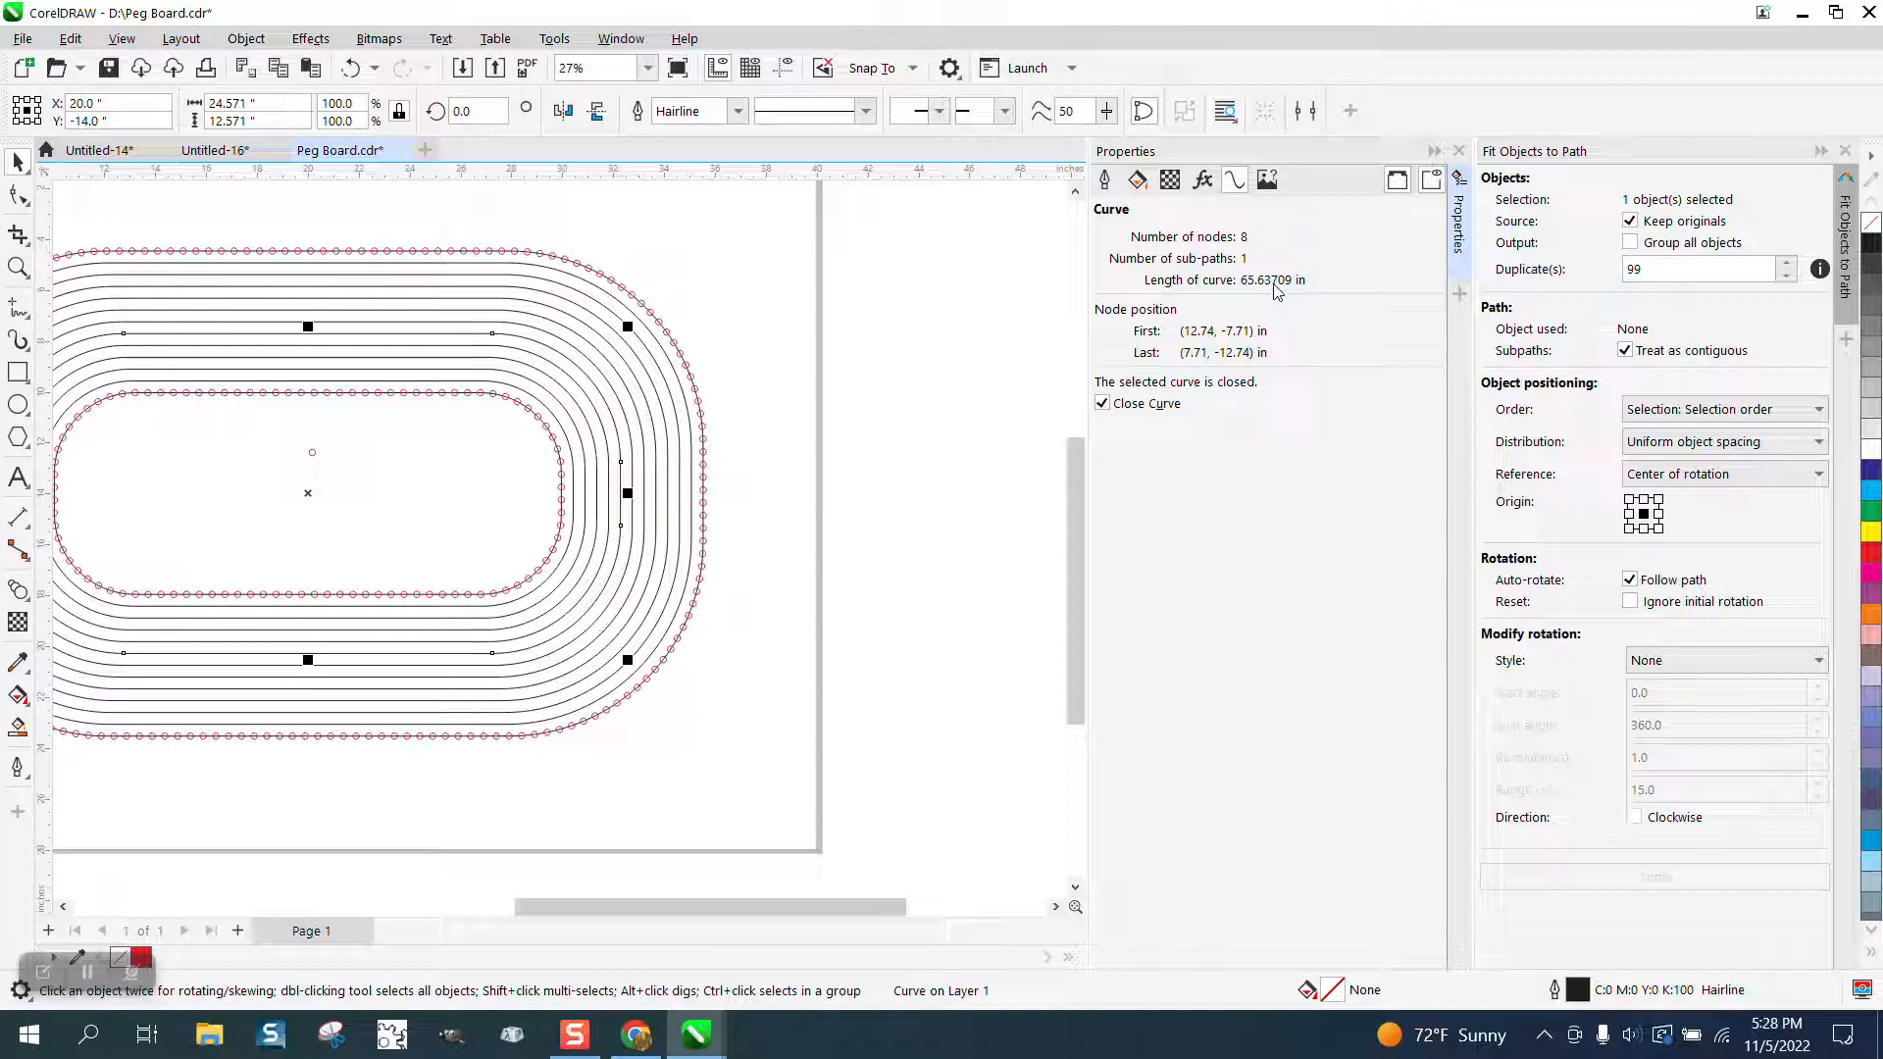
click(1014, 306)
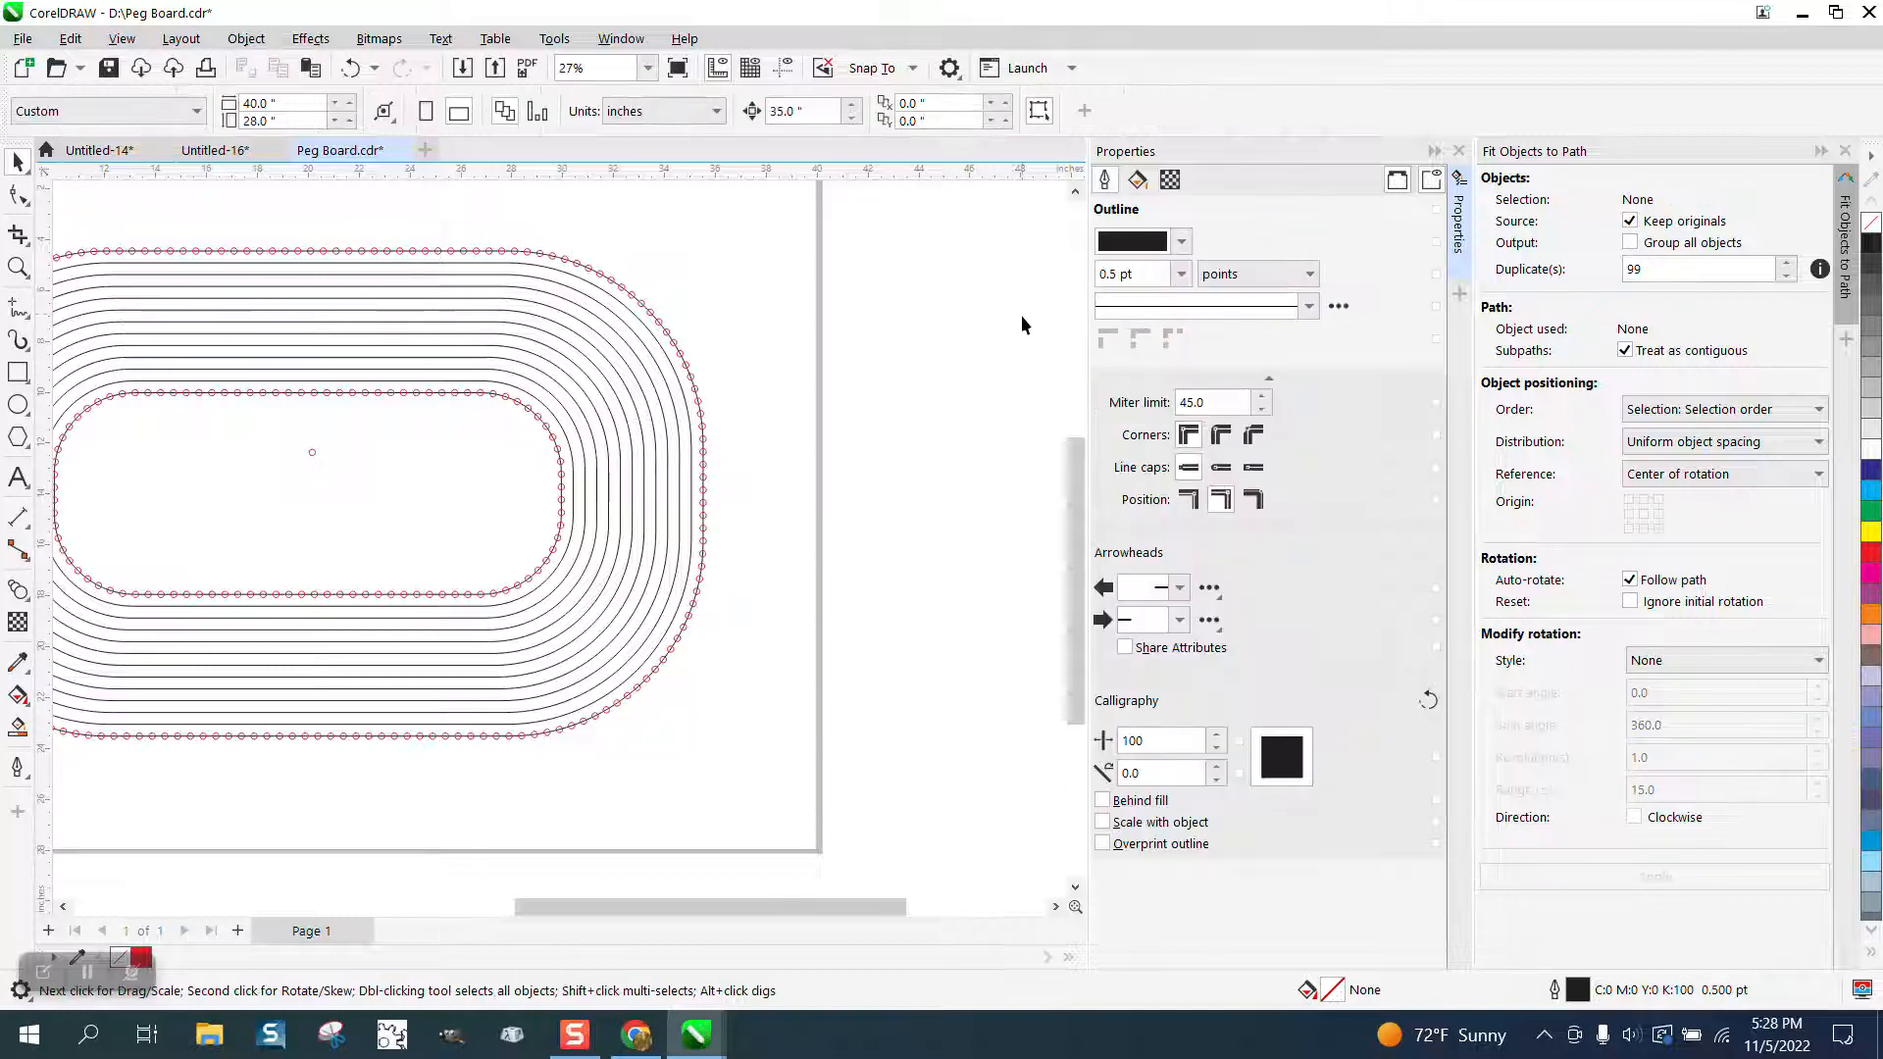
- Reopen the object properties for one of the middle ovals and check its curve length and that of the next oval inward
scroll(1032, 322, down, 1)
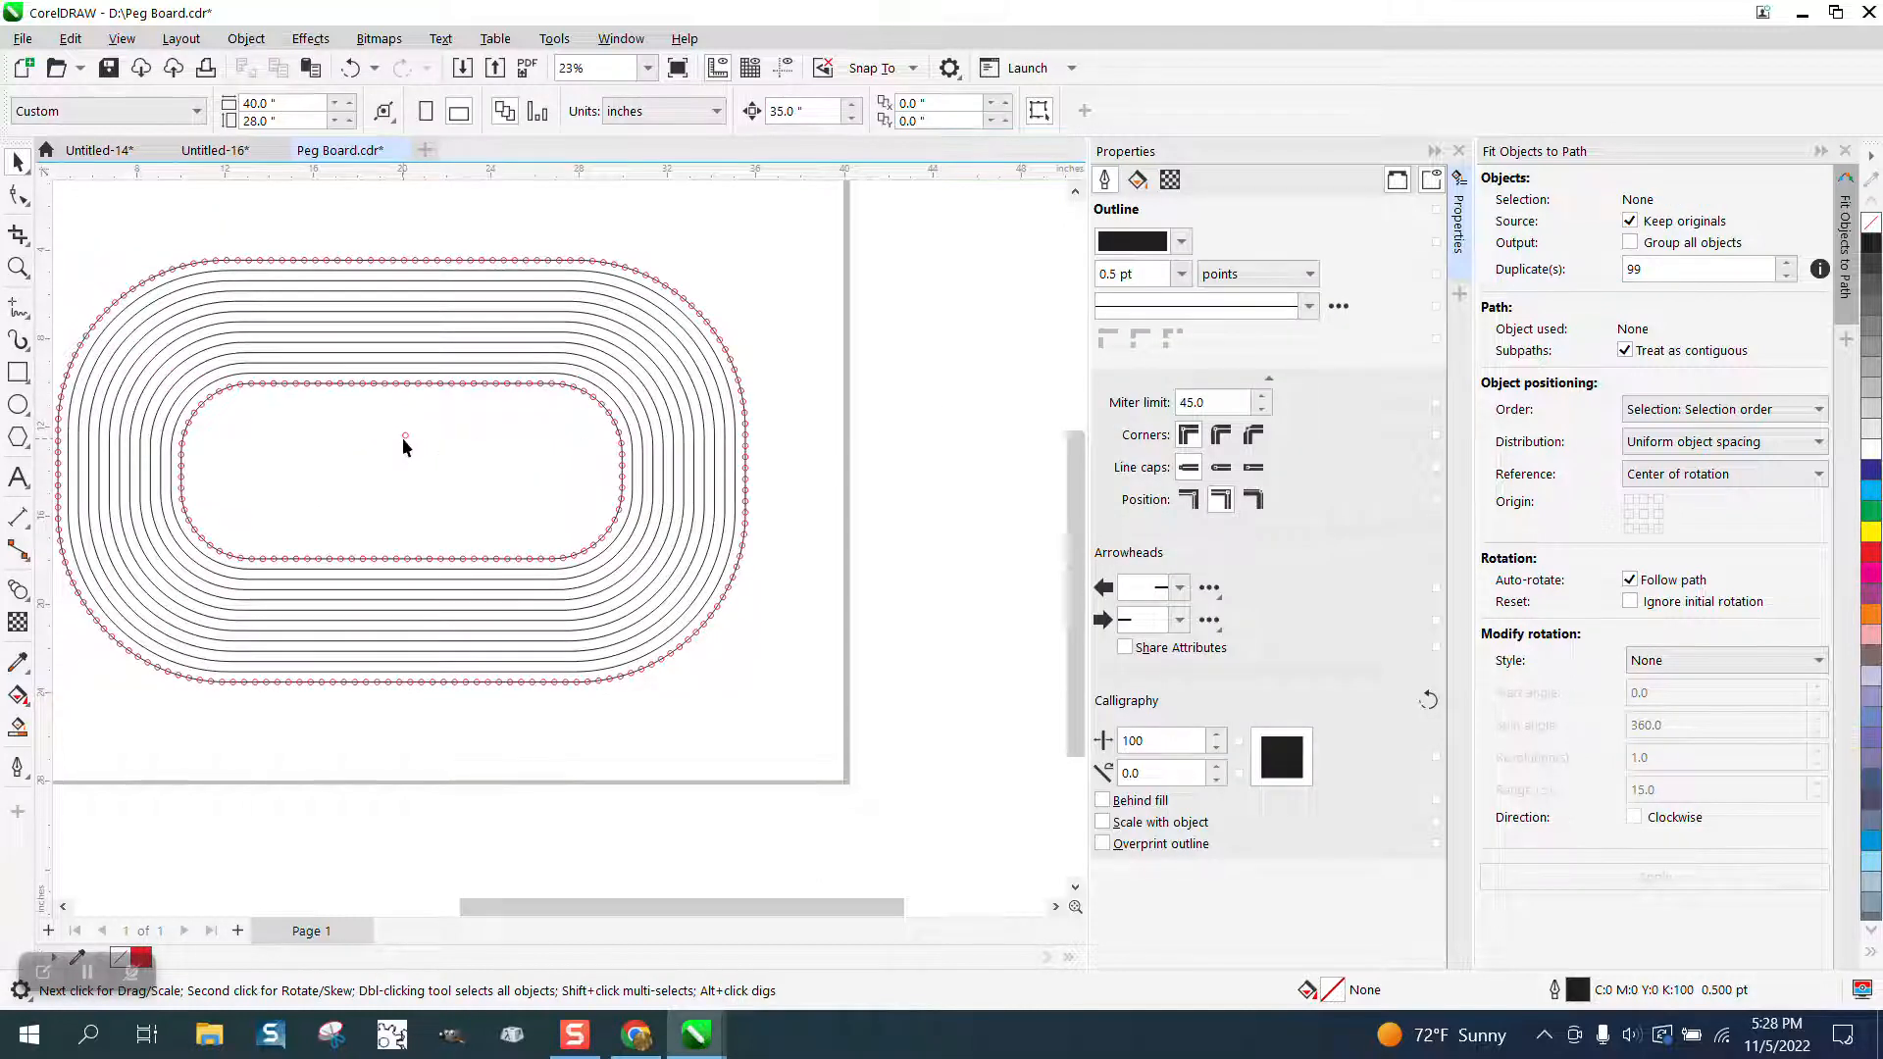
click(1459, 152)
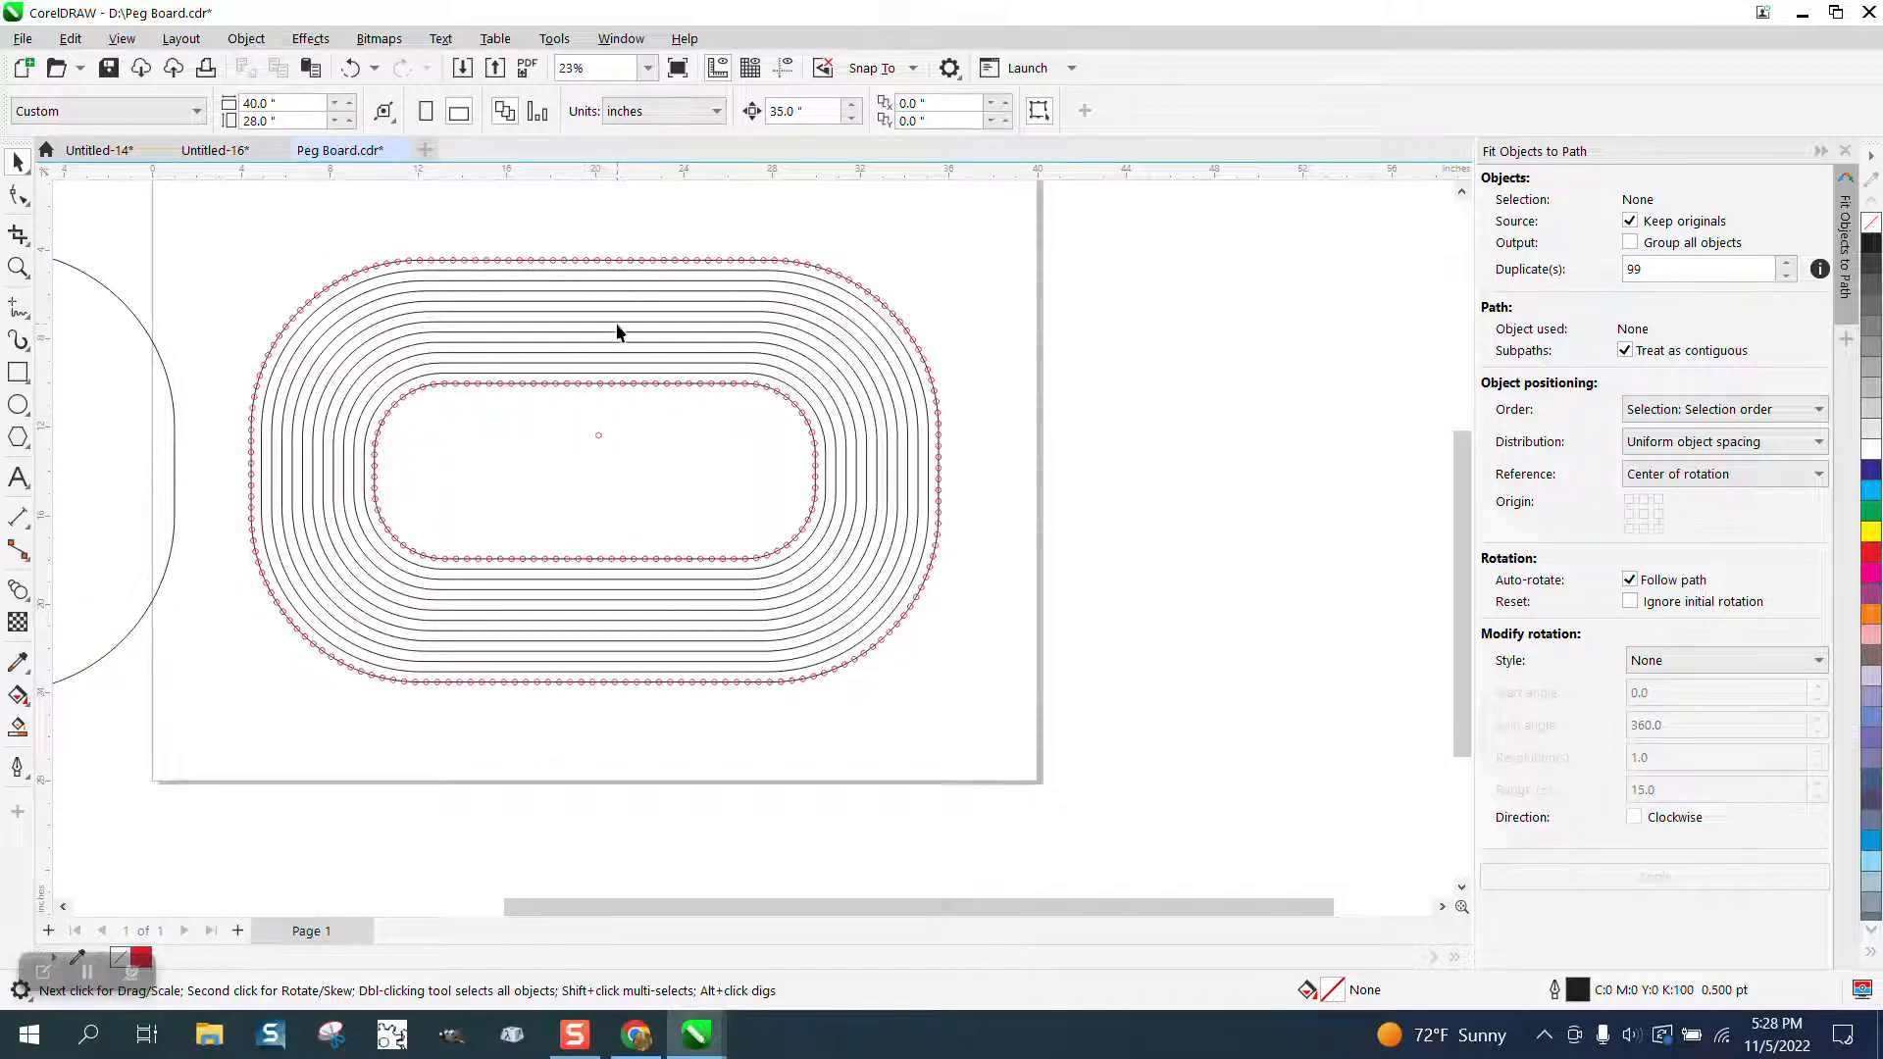
click(618, 312)
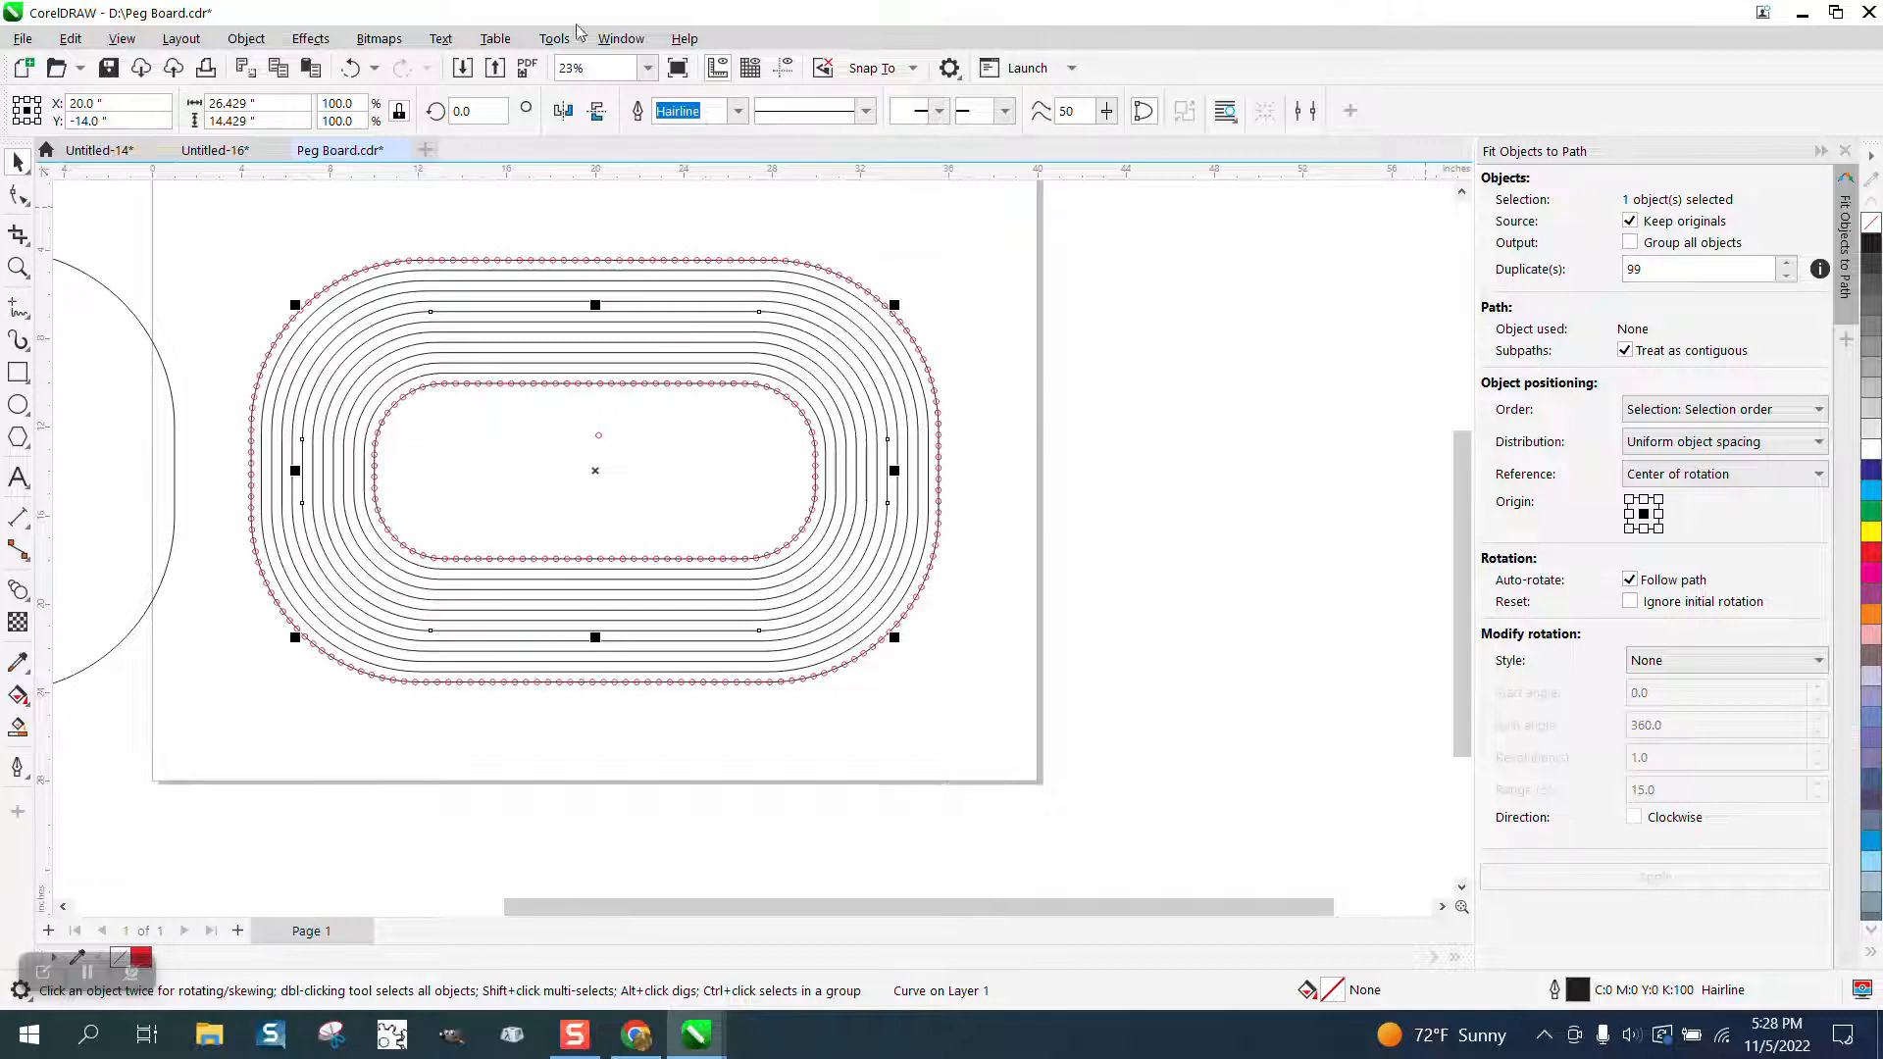
click(621, 38)
mouse_move(653, 318)
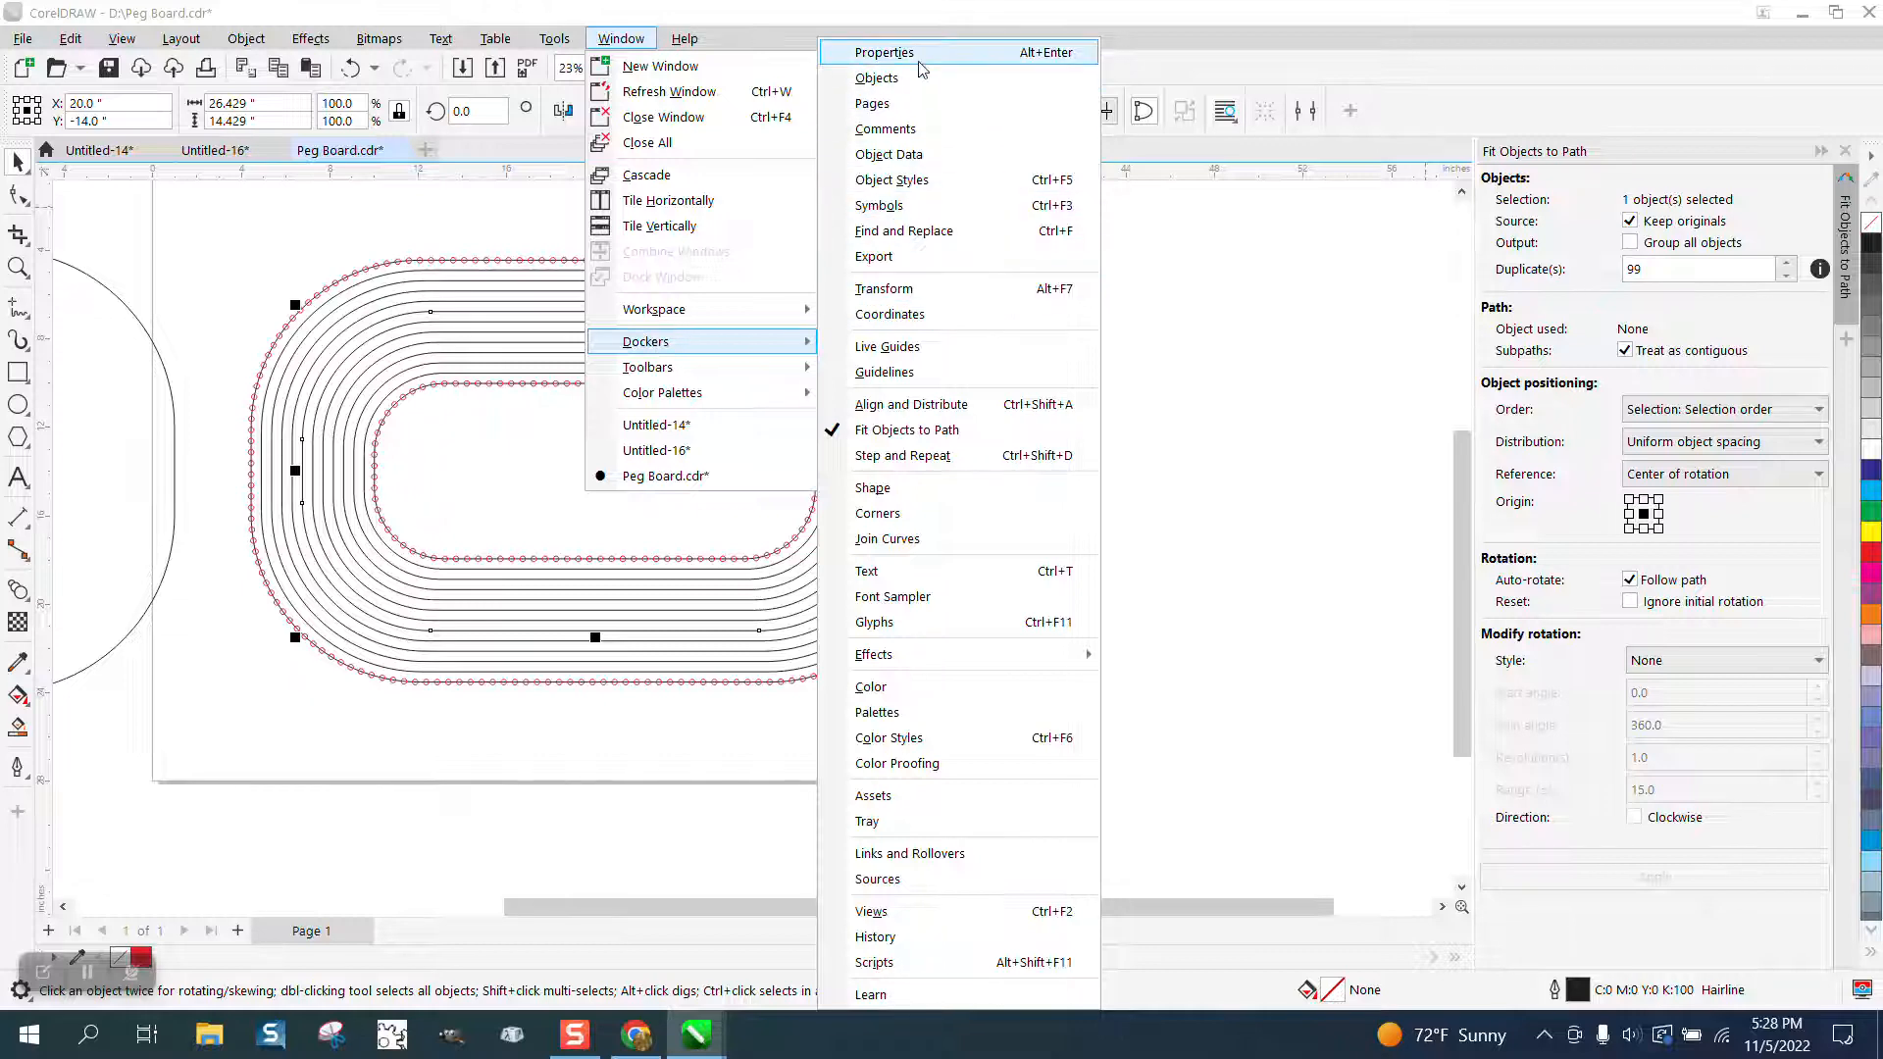
click(920, 62)
click(1238, 182)
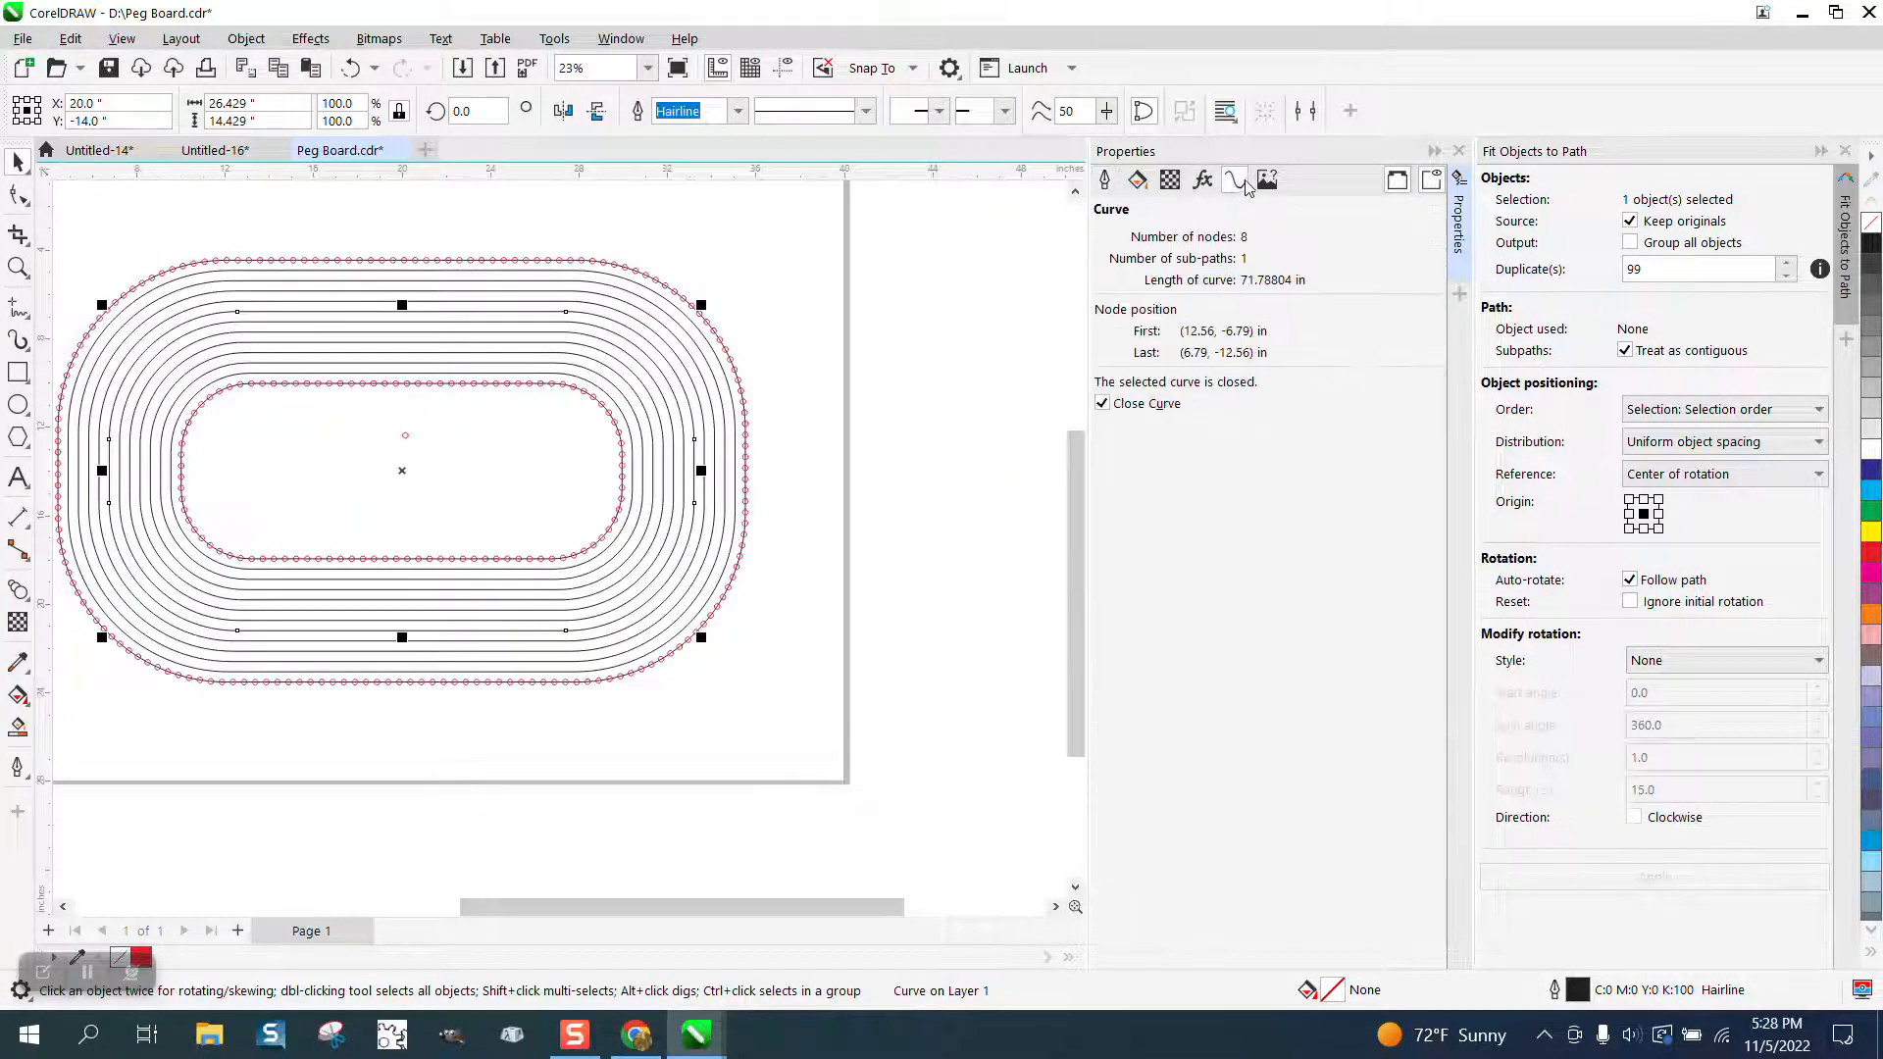
click(645, 362)
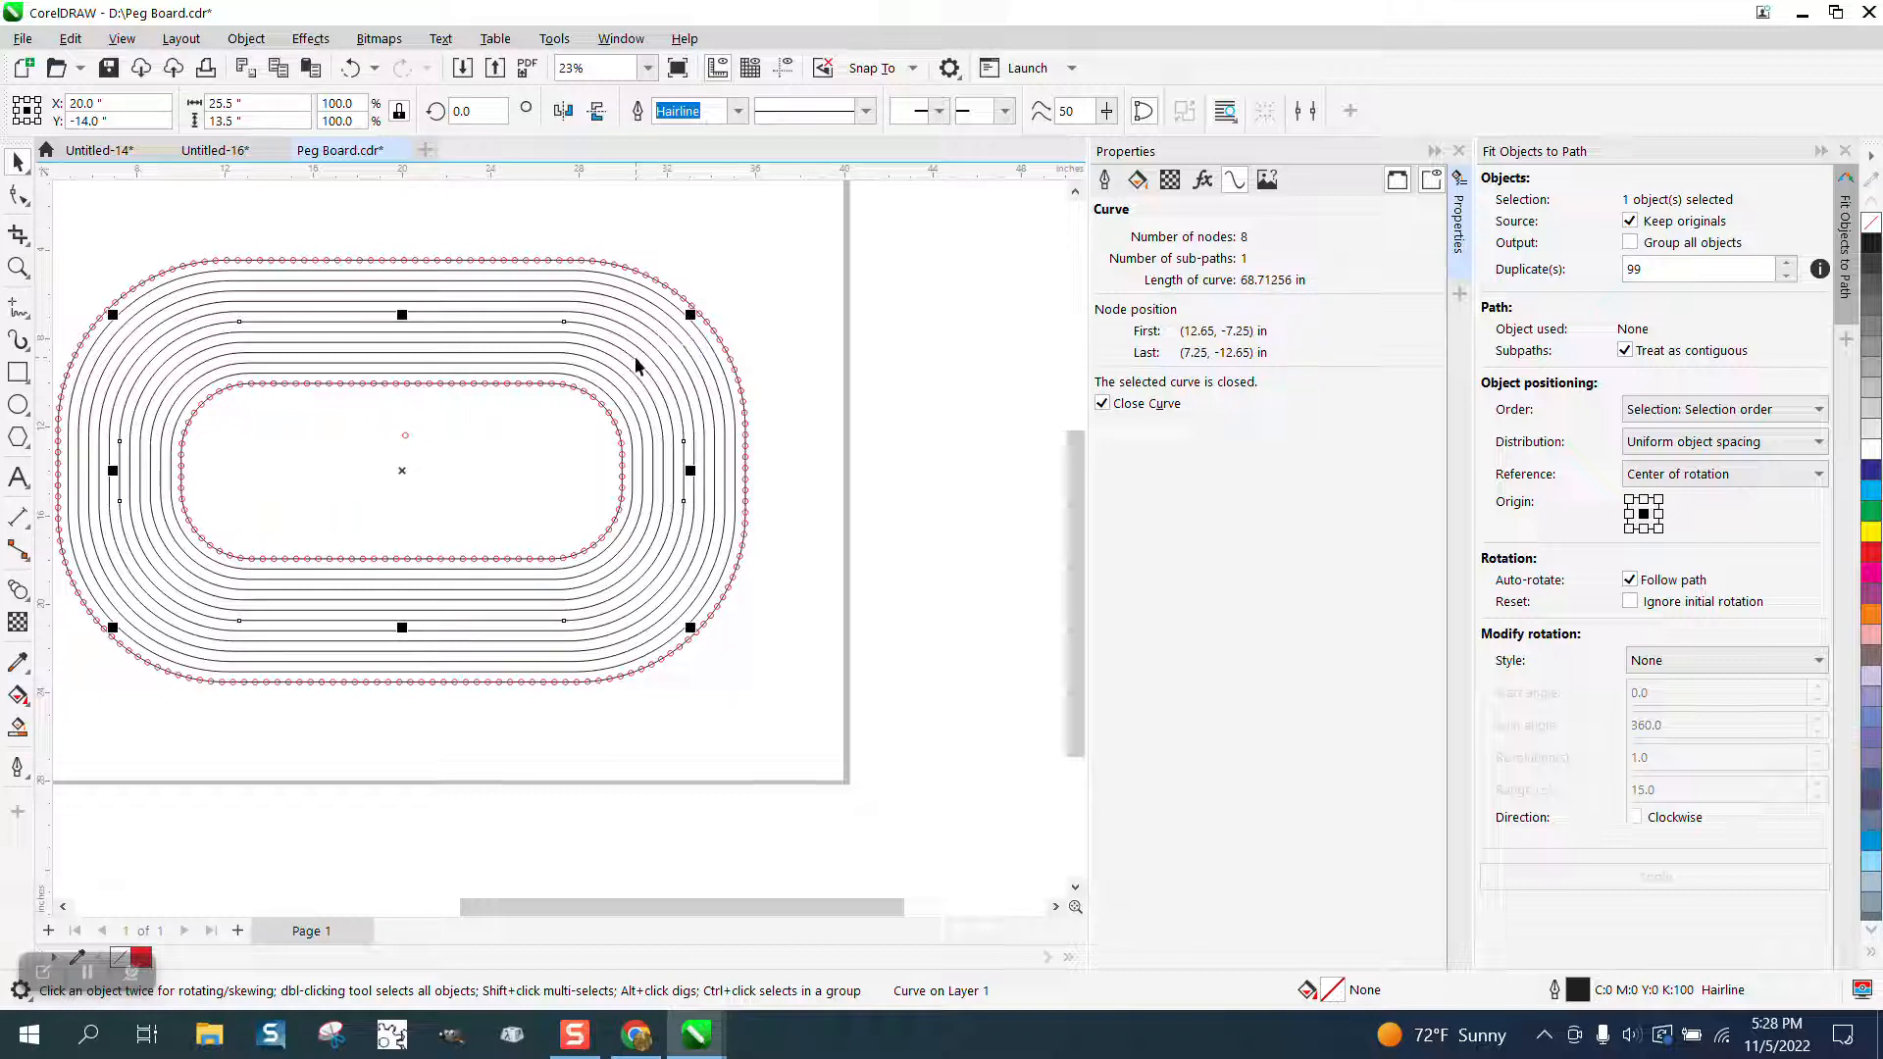
- Shift the 24.571 by 12.571 inch oval 35 inches to the right, off the page, and move the small red circle inside it
click(636, 366)
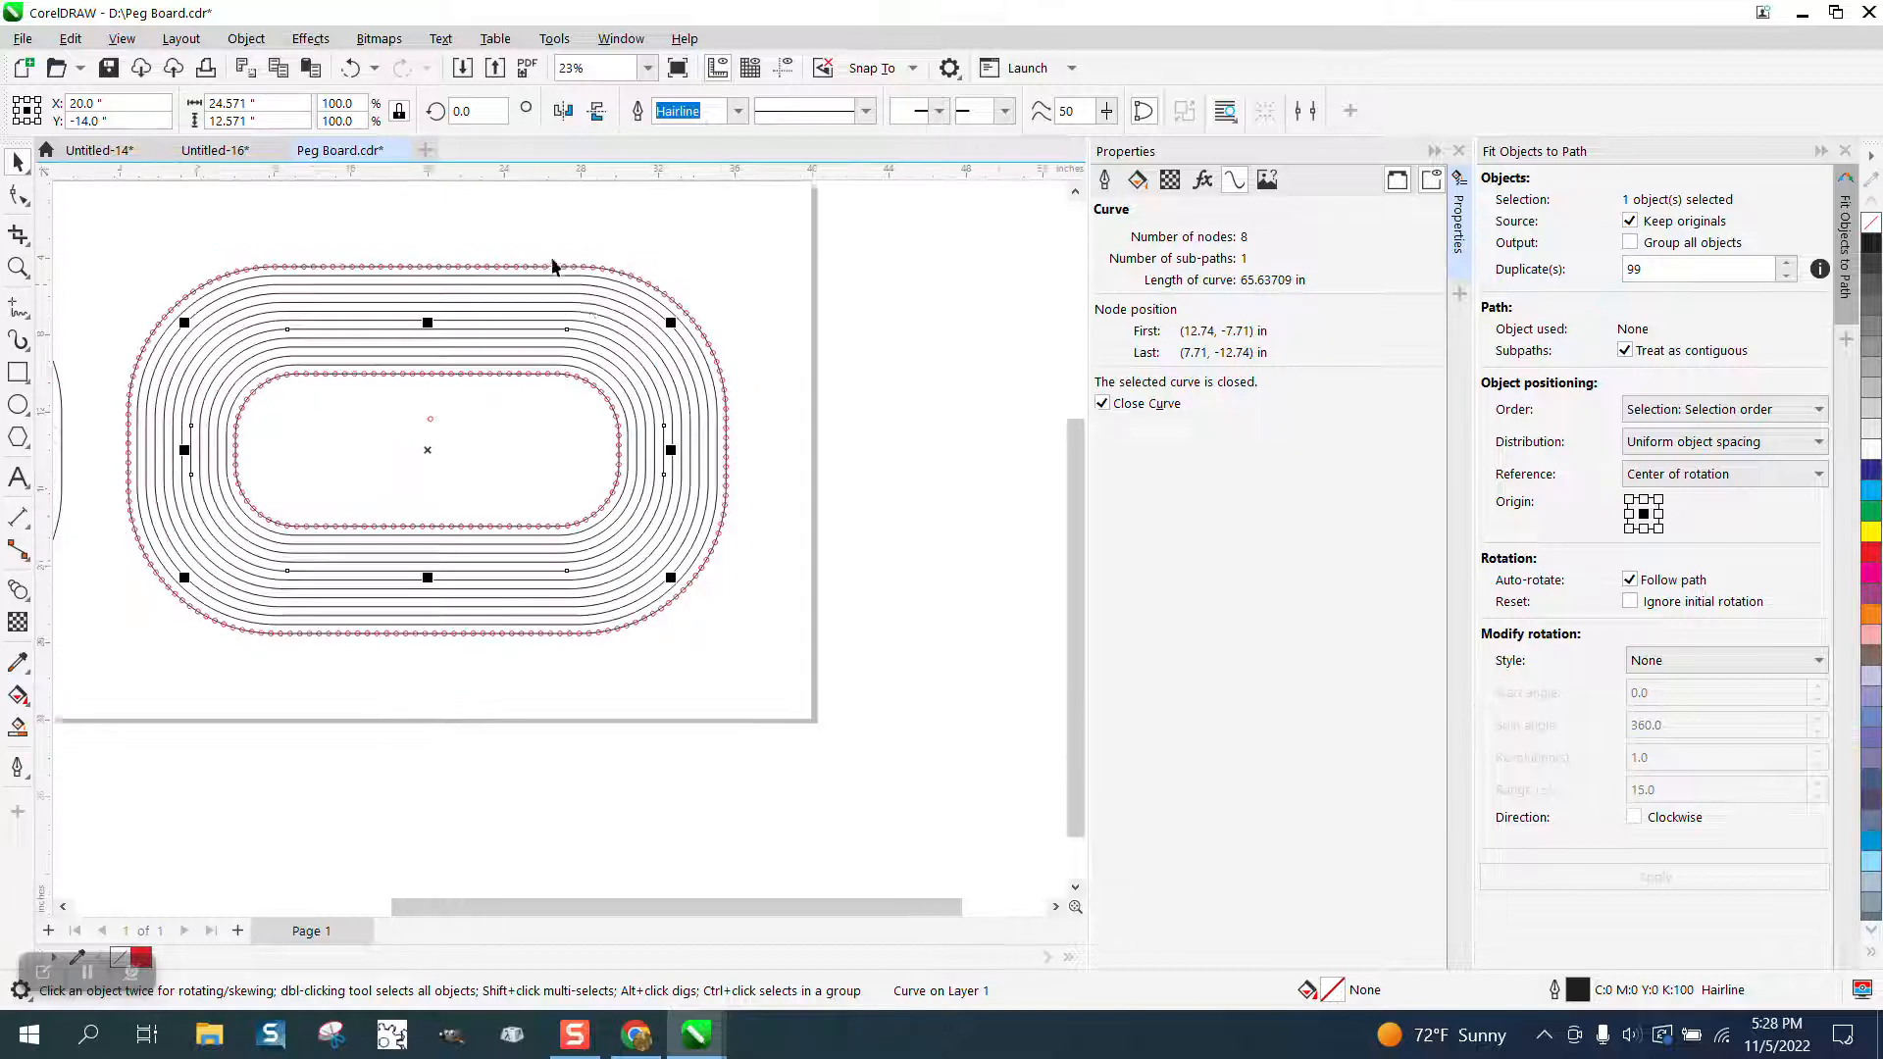
scroll(546, 255, down, 3)
key(Right)
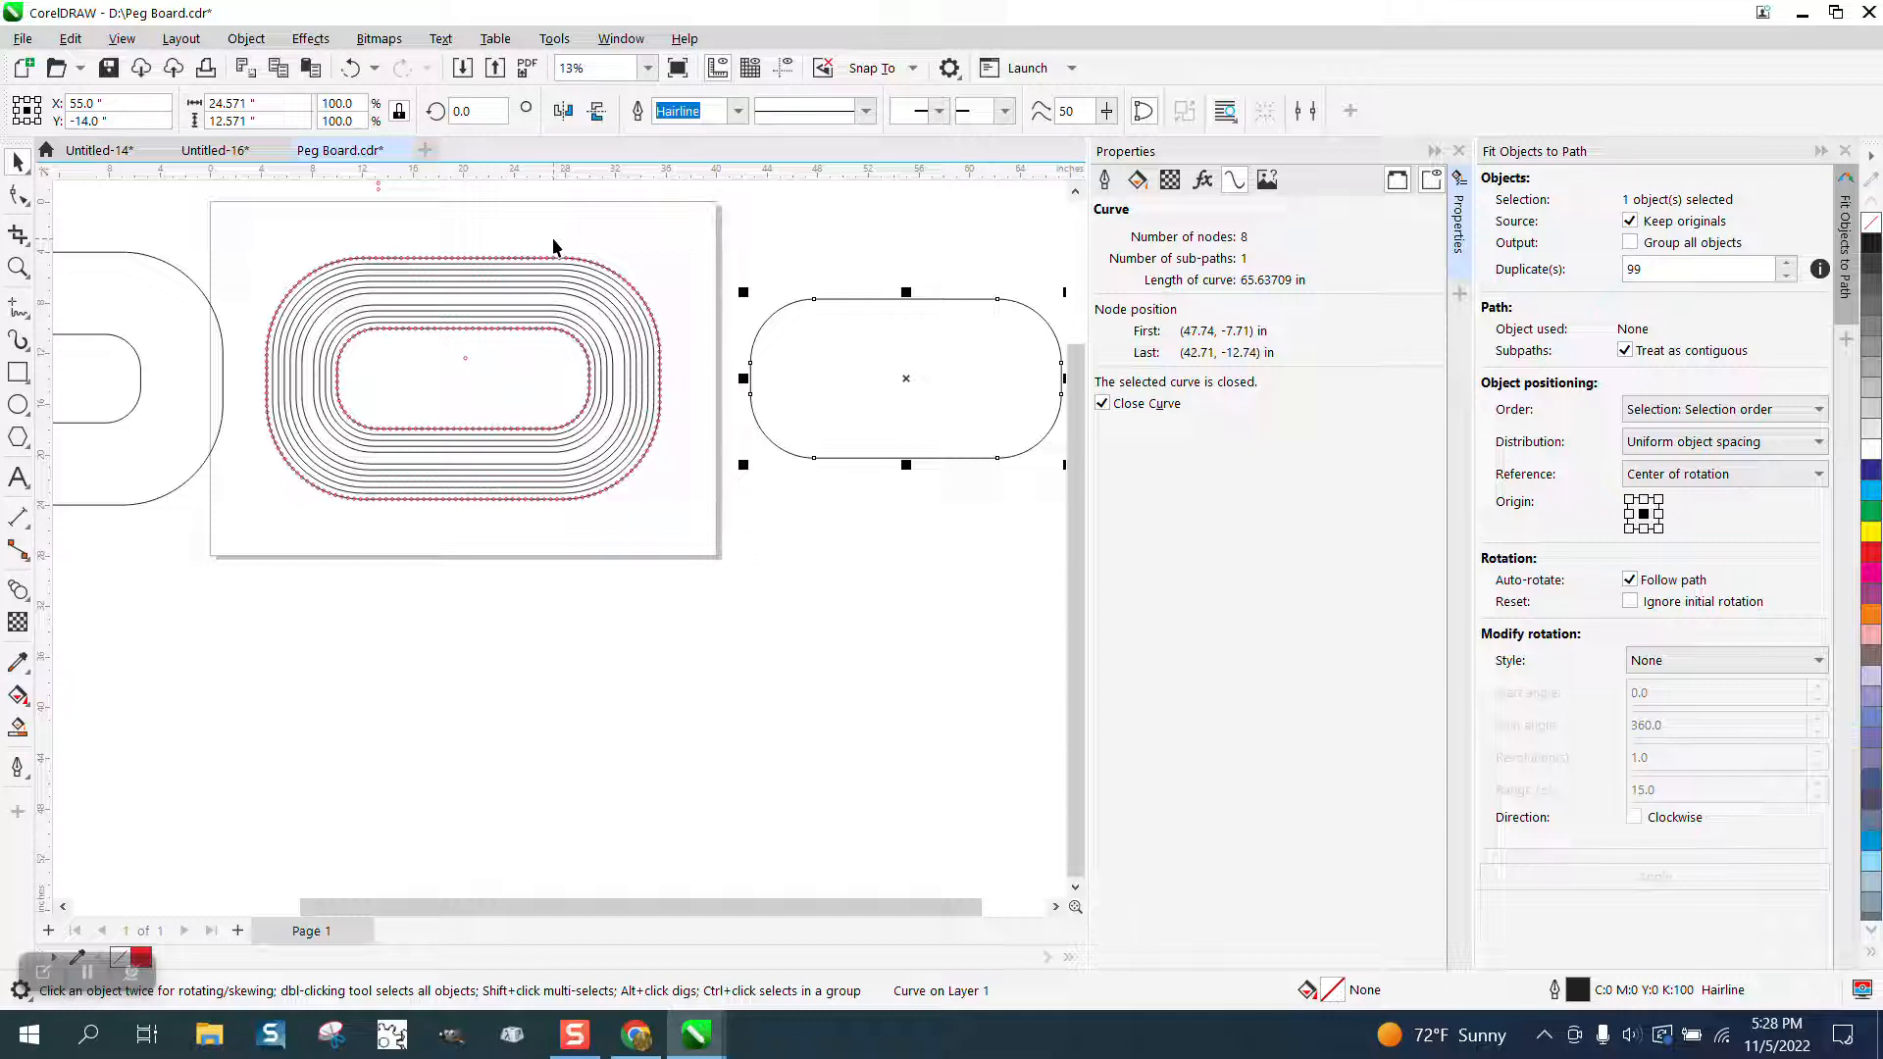
drag(464, 360, 824, 369)
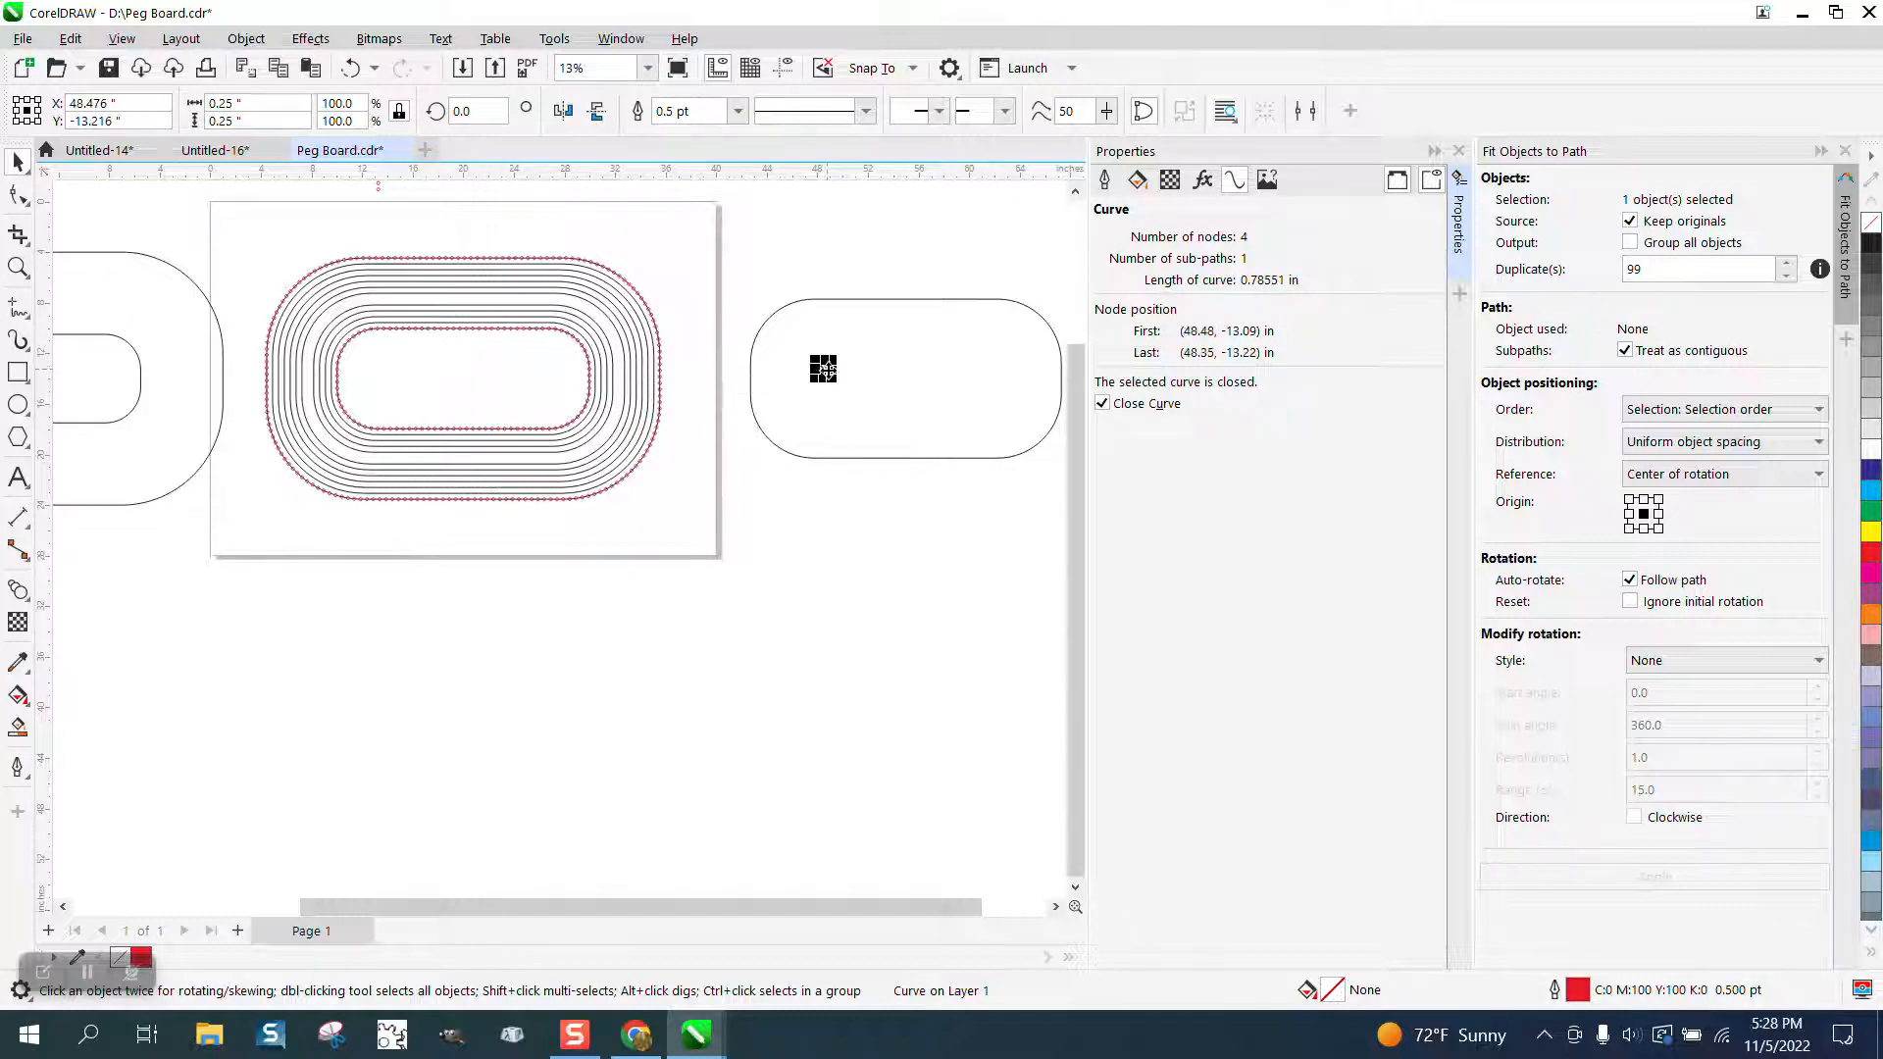
- Check the curve length of the separated oval beside the page
click(19, 264)
click(944, 381)
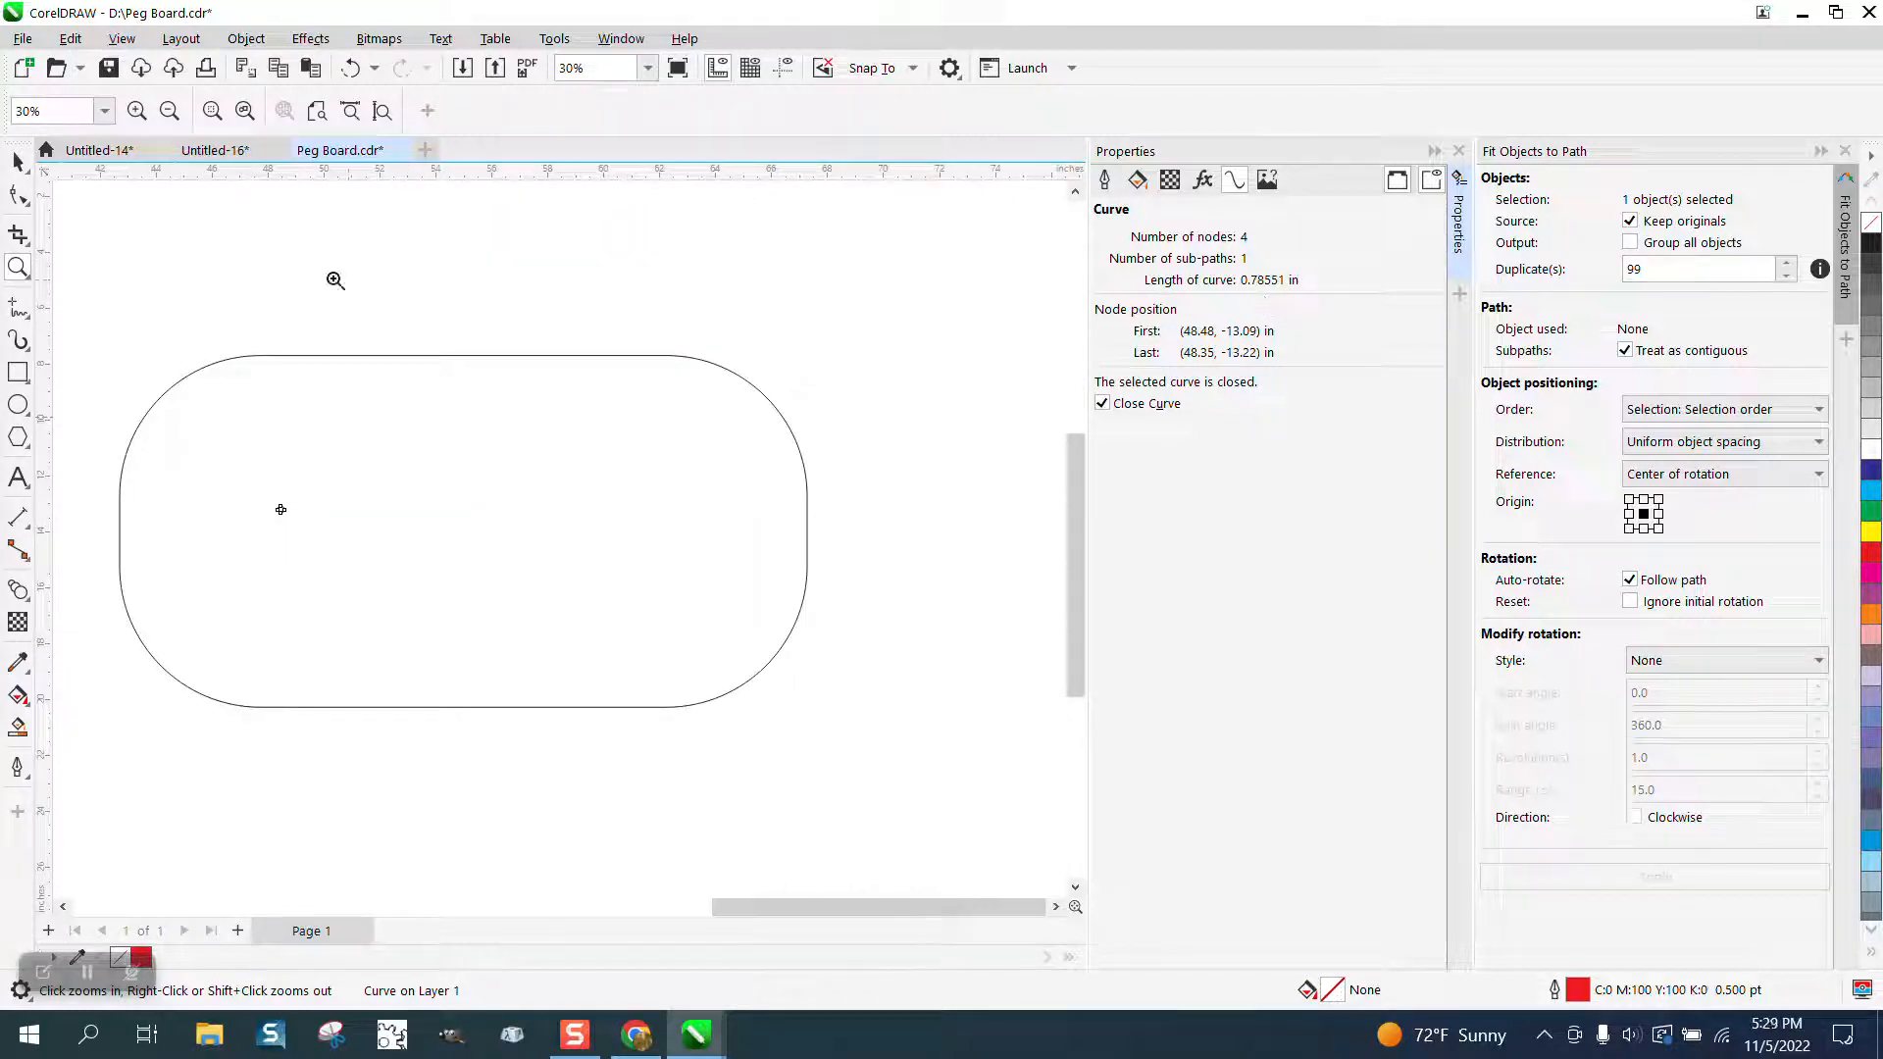
click(19, 162)
click(552, 356)
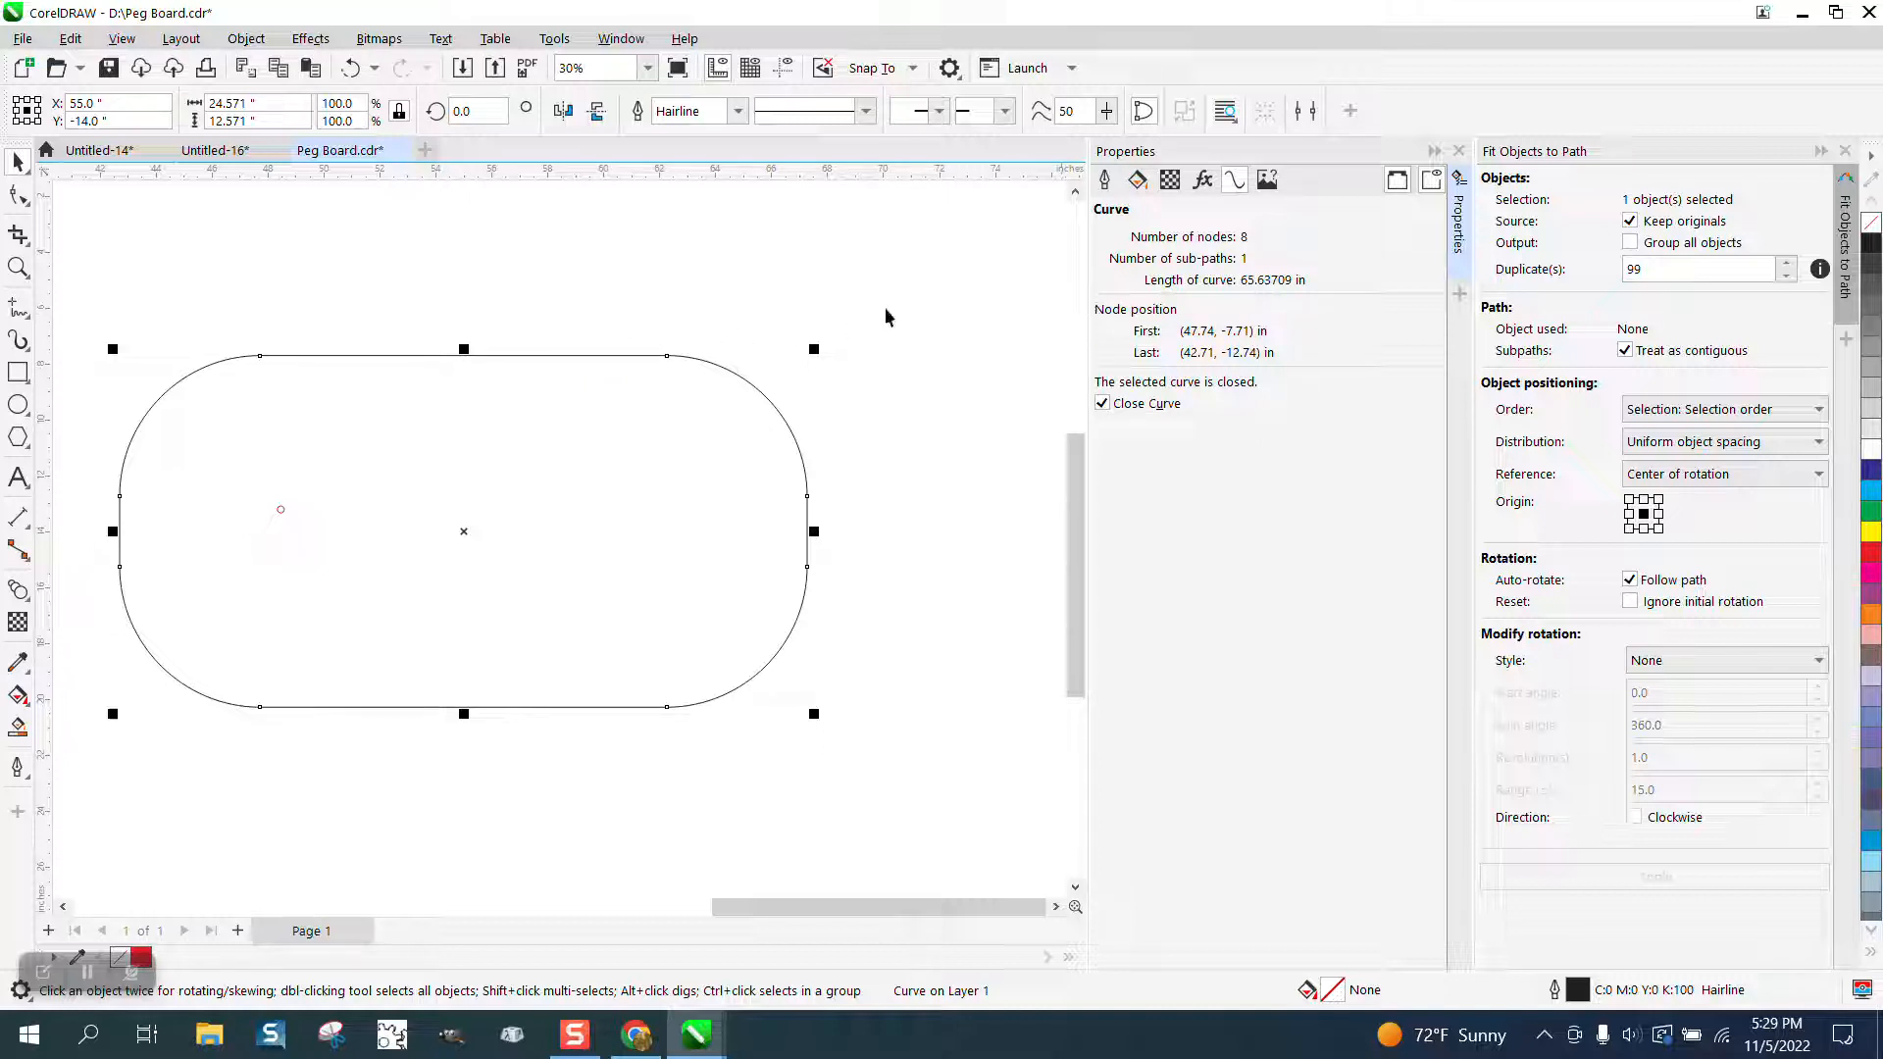
click(799, 306)
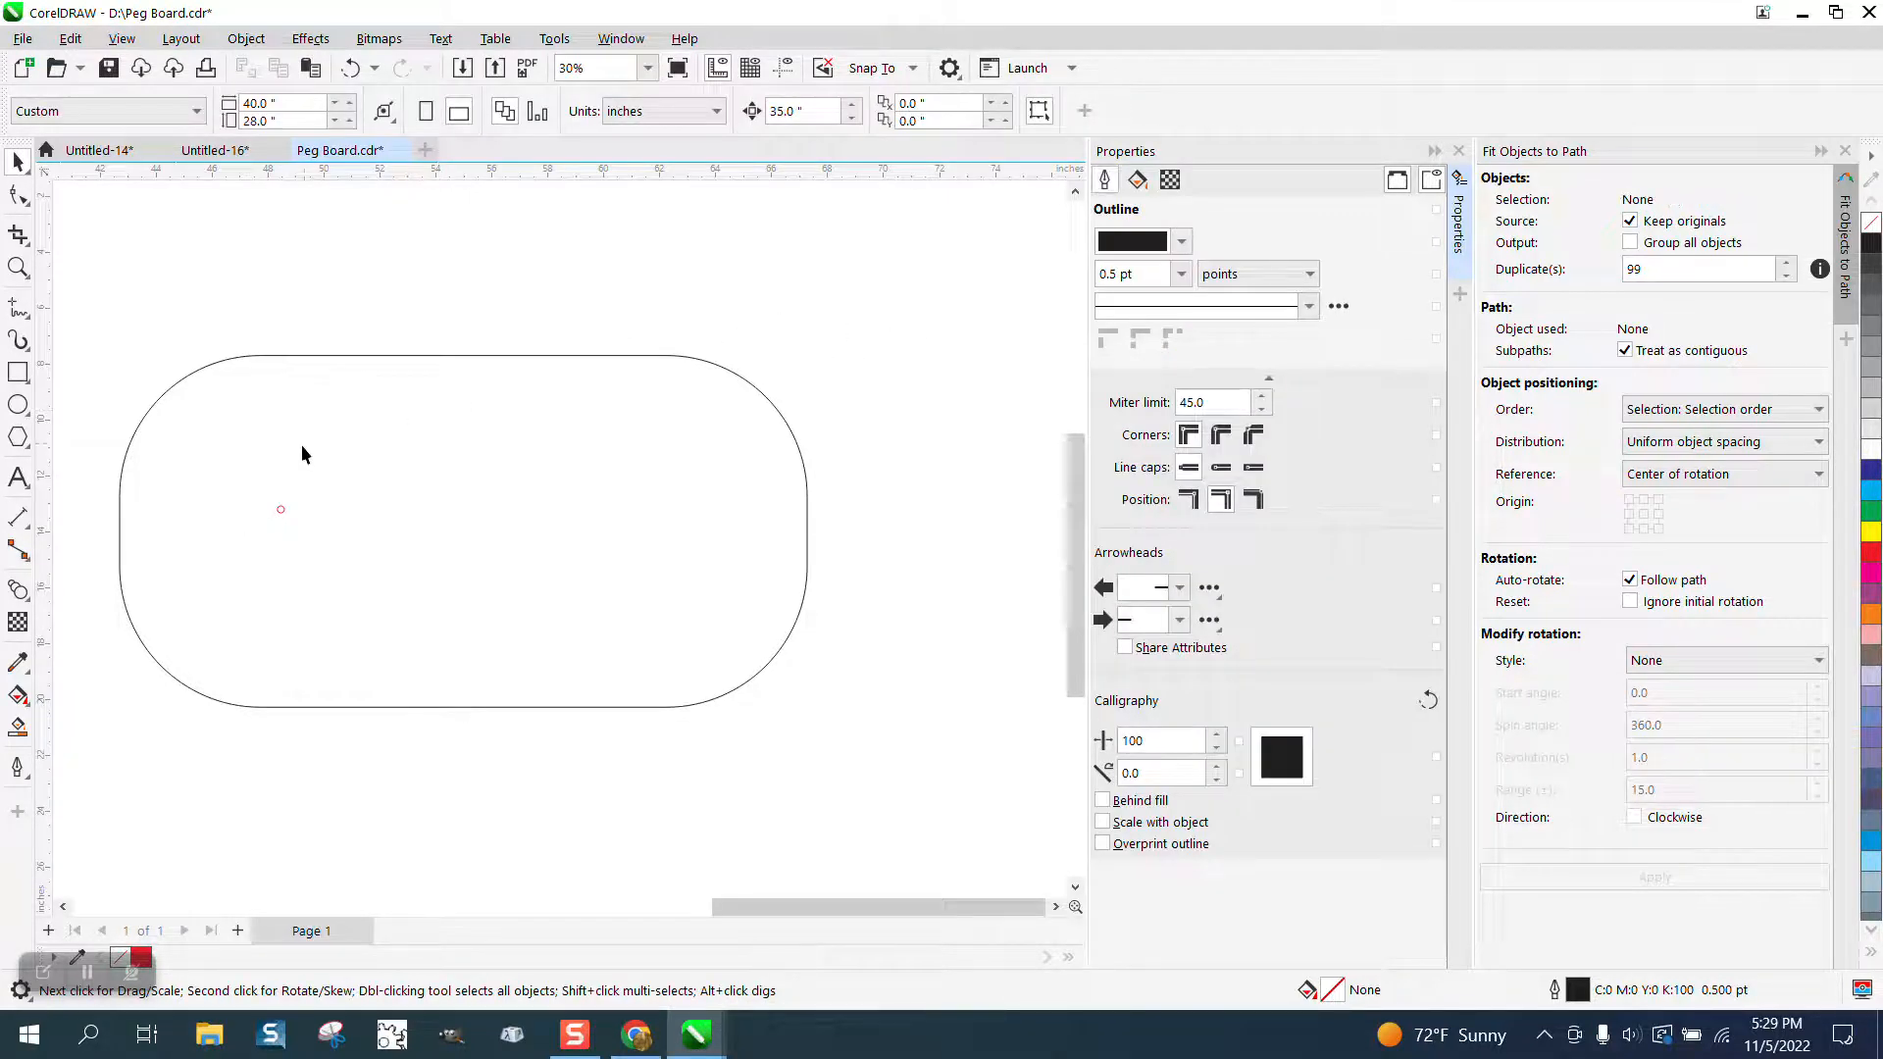
- Fit the small red circle to the separated oval with 129 duplicates, keeping the originals and grouping all objects
click(278, 509)
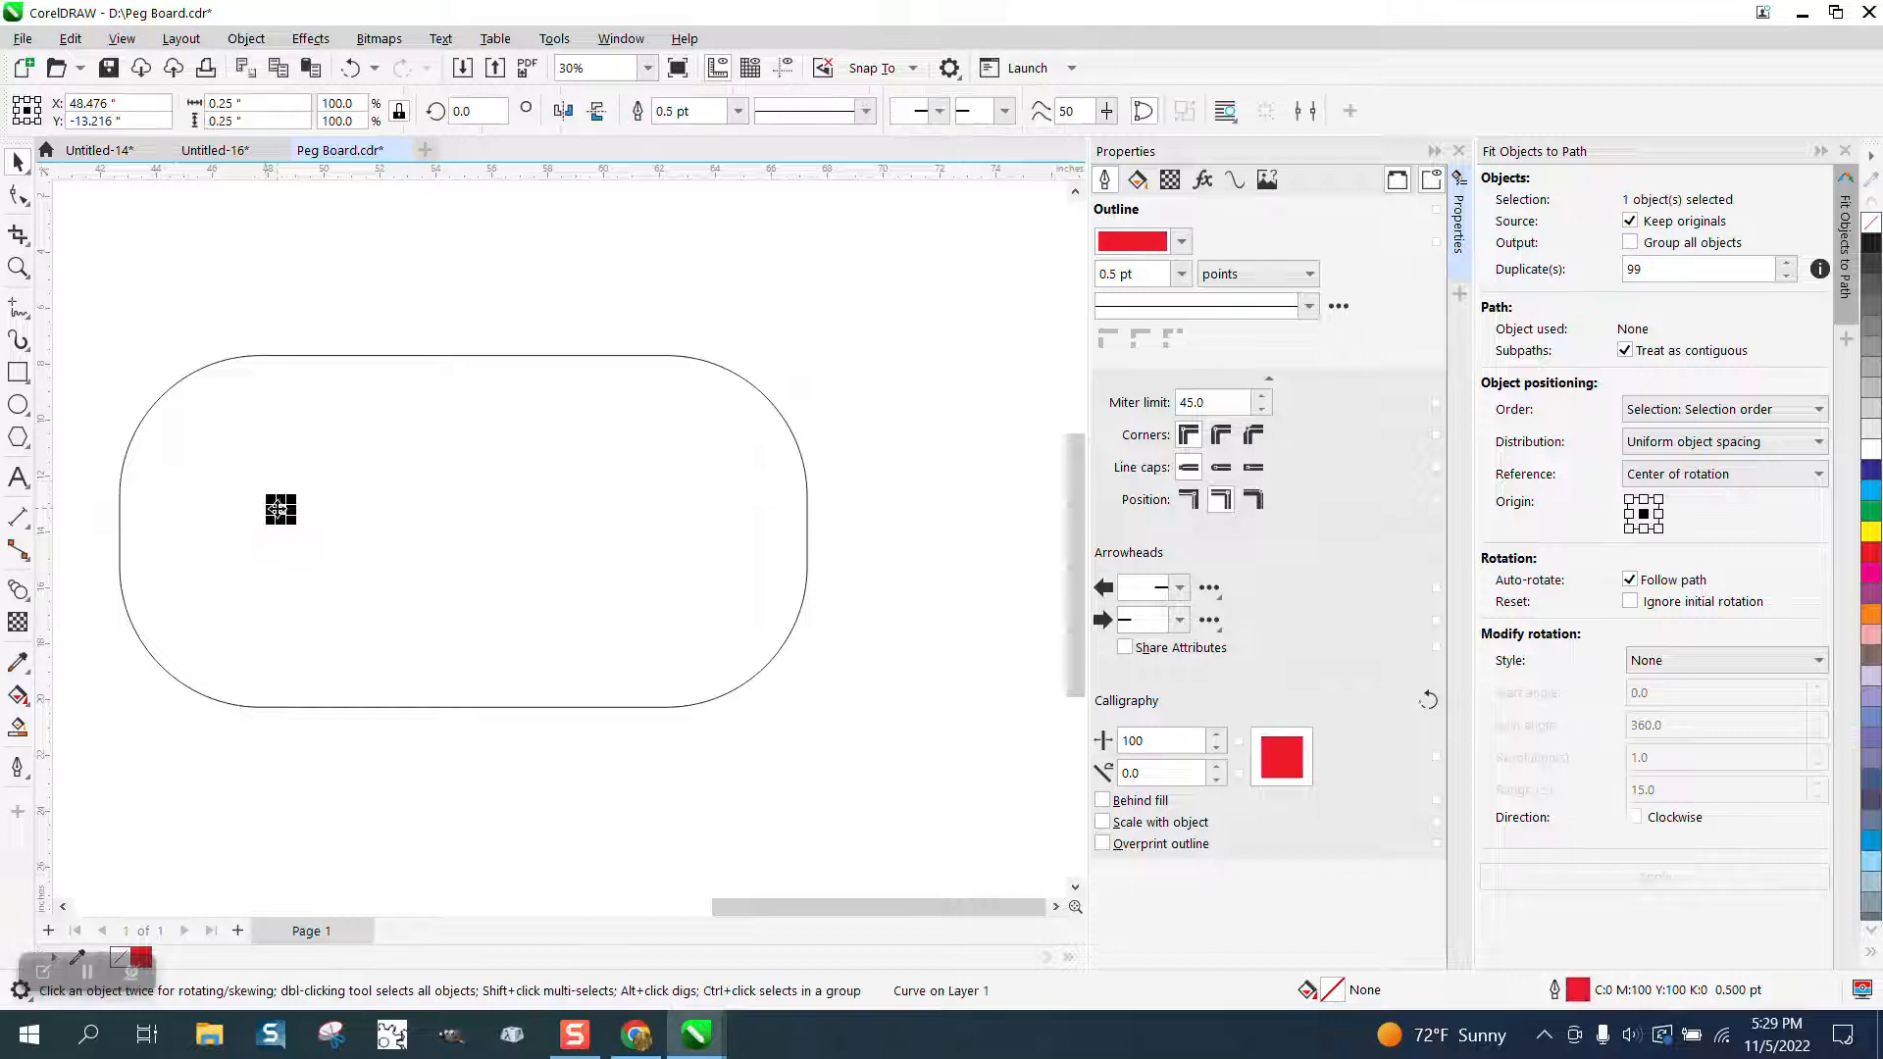
shift+click(428, 356)
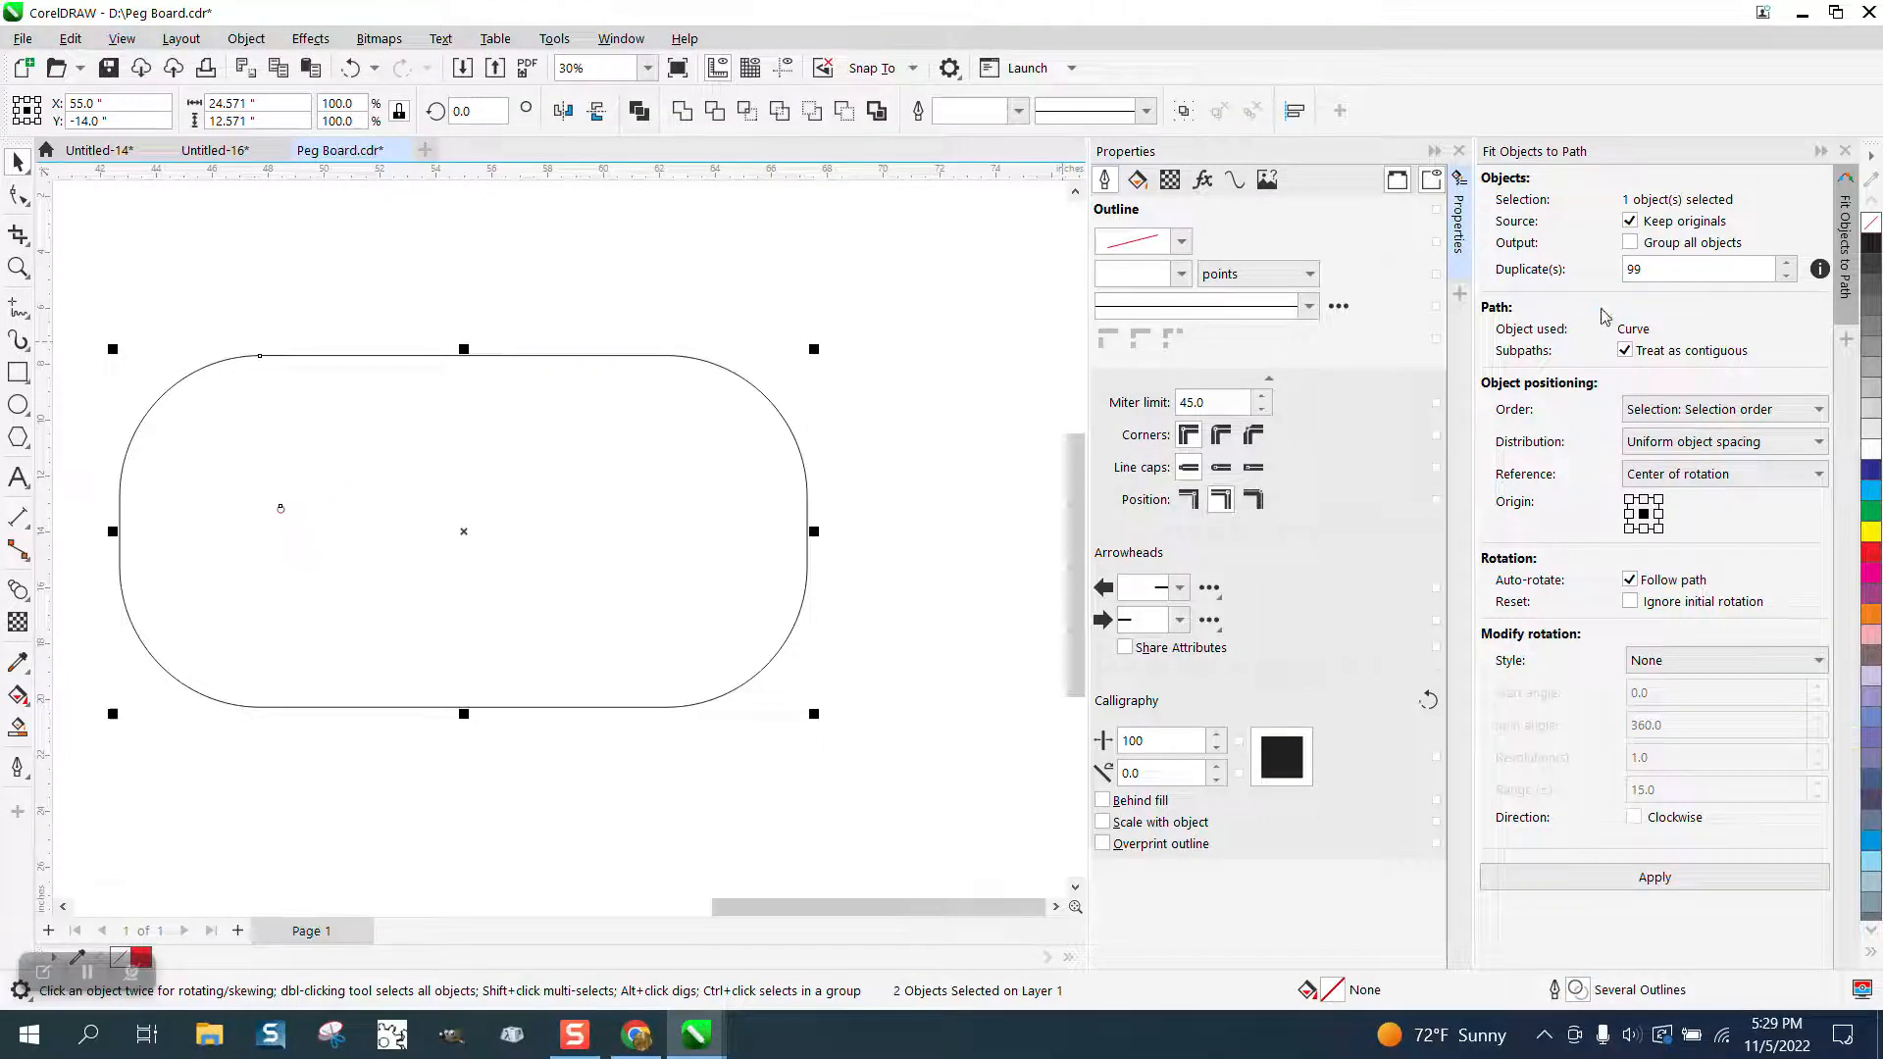
double_click(1670, 270)
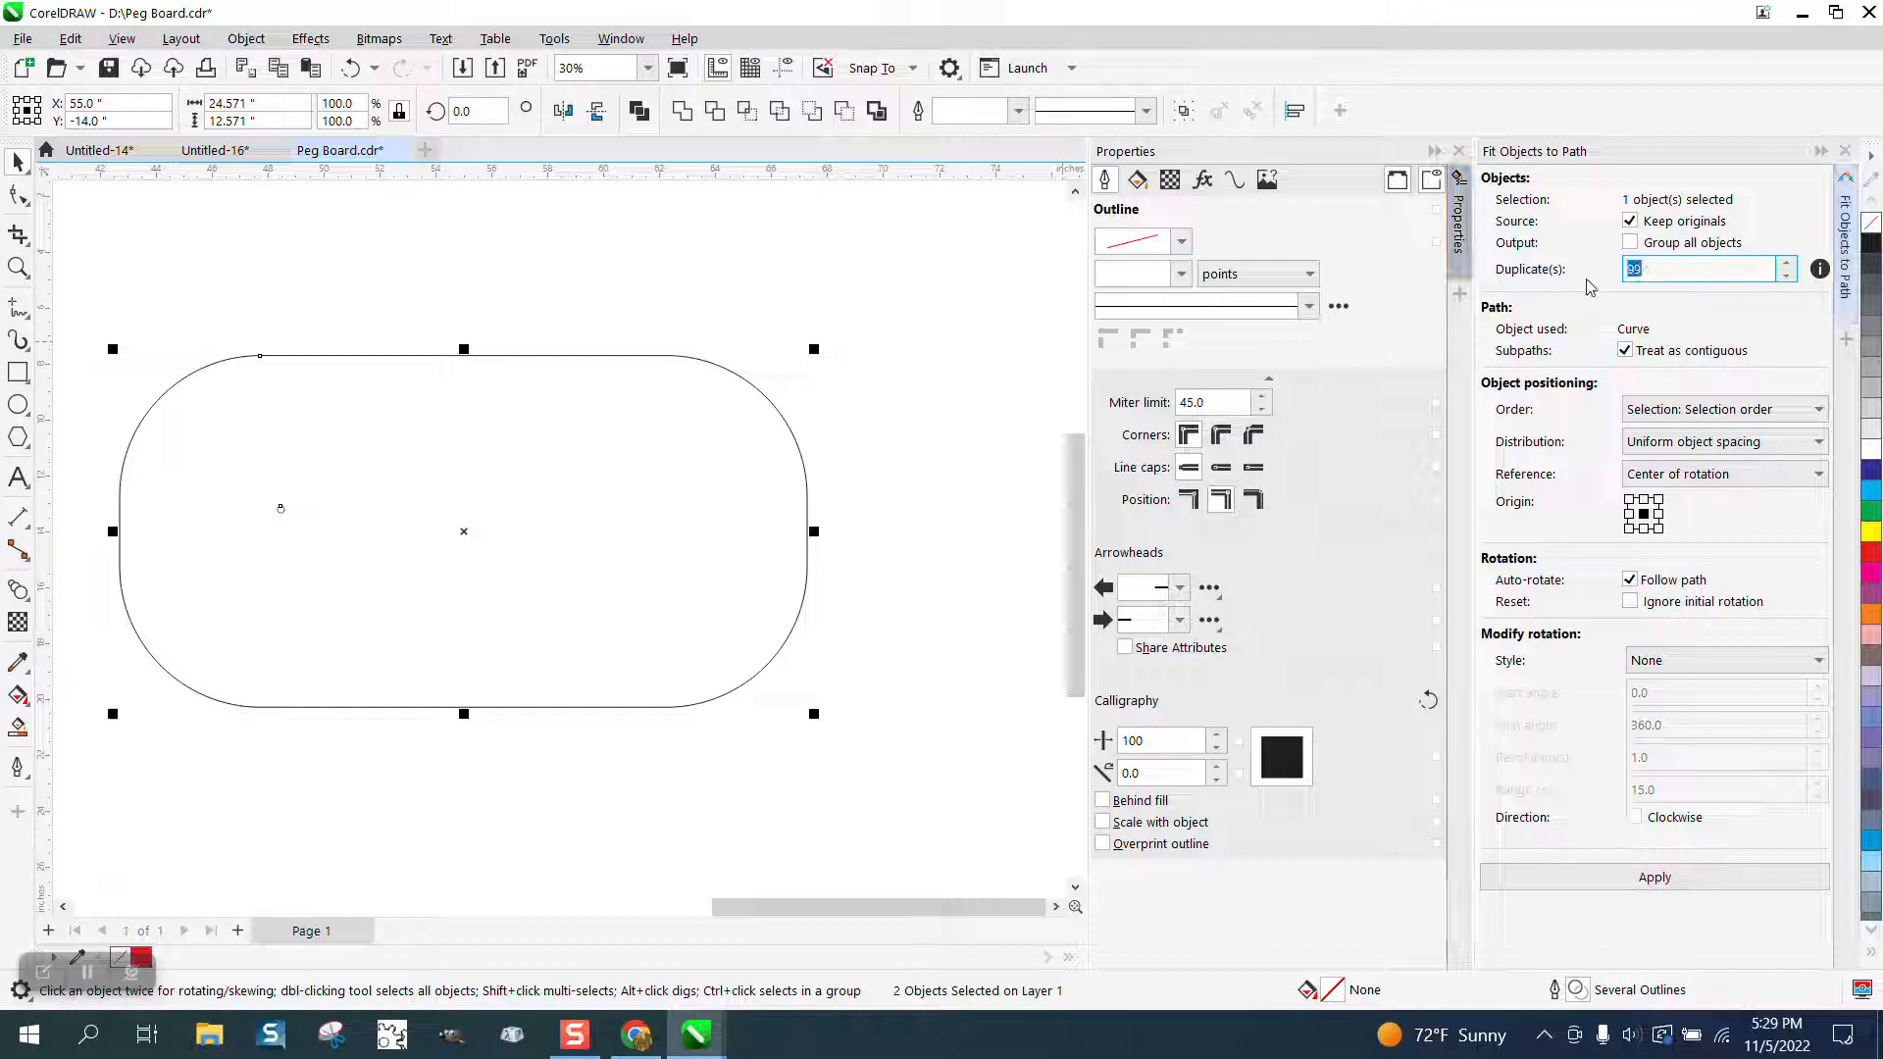
text(129)
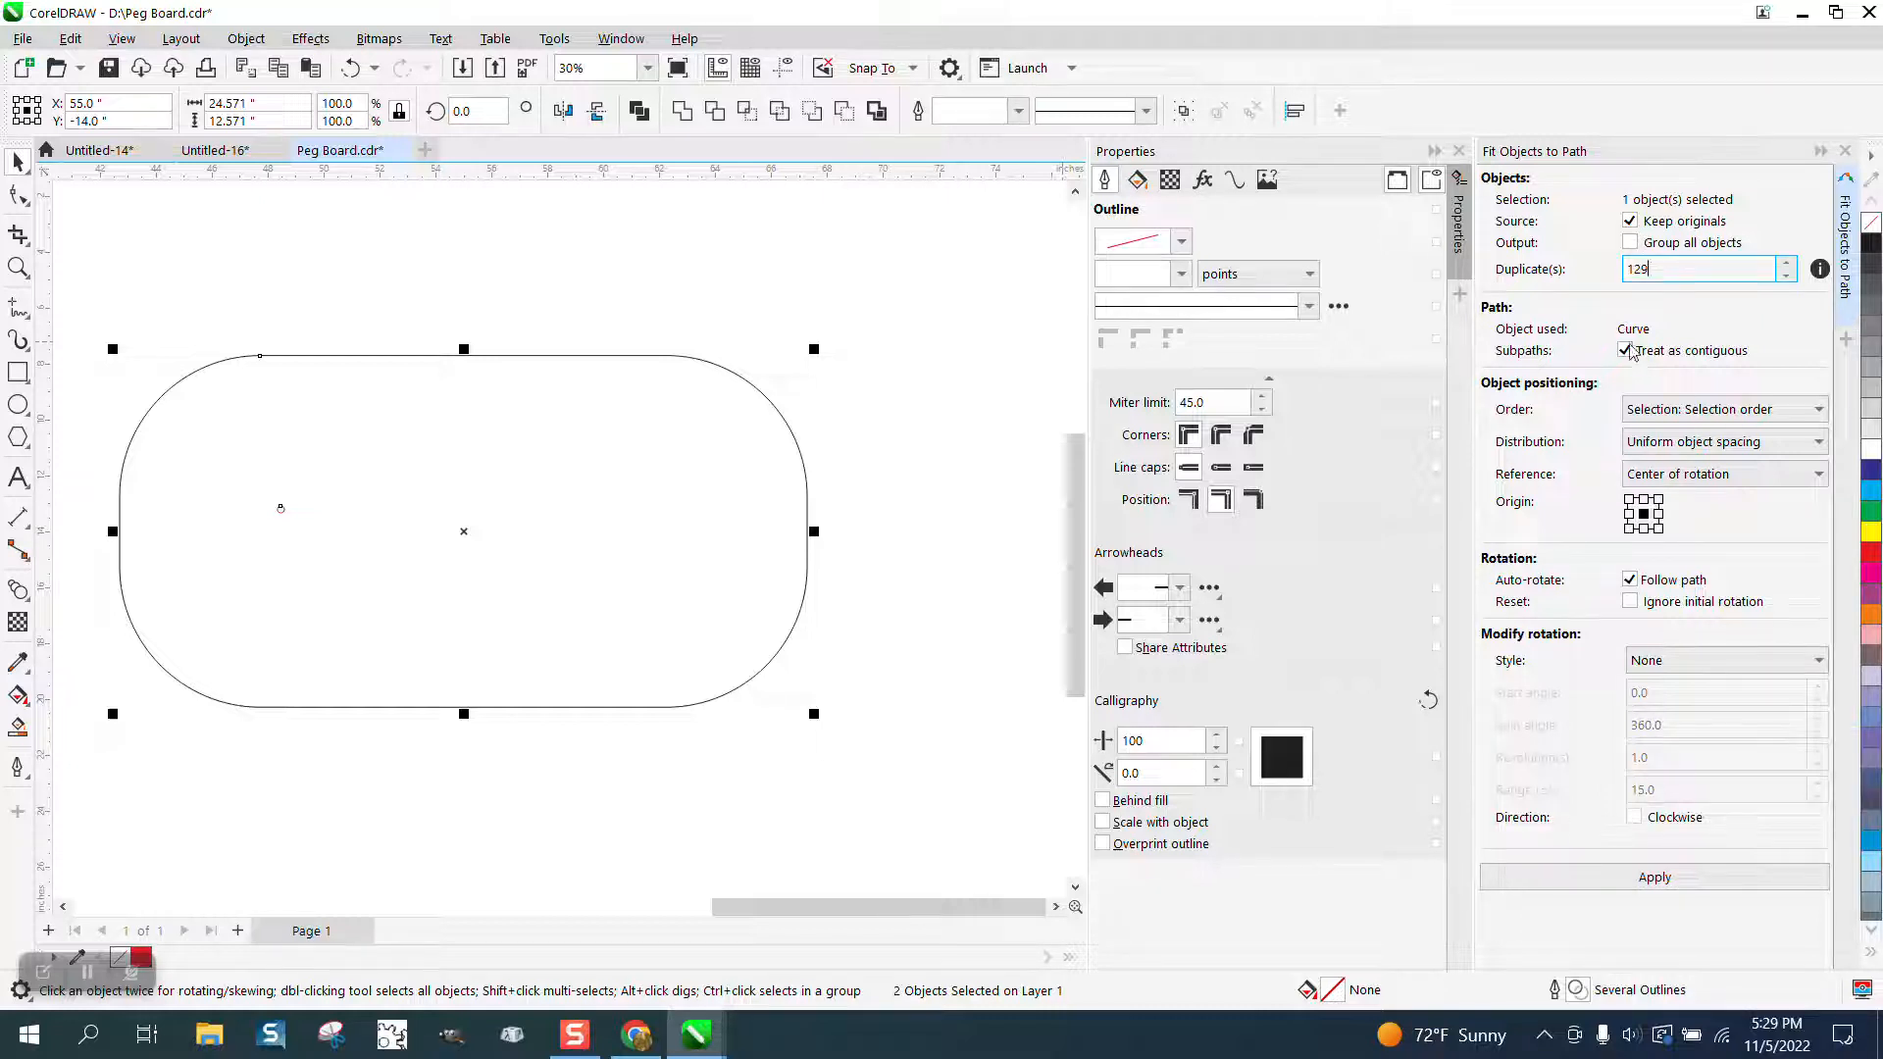
click(1631, 244)
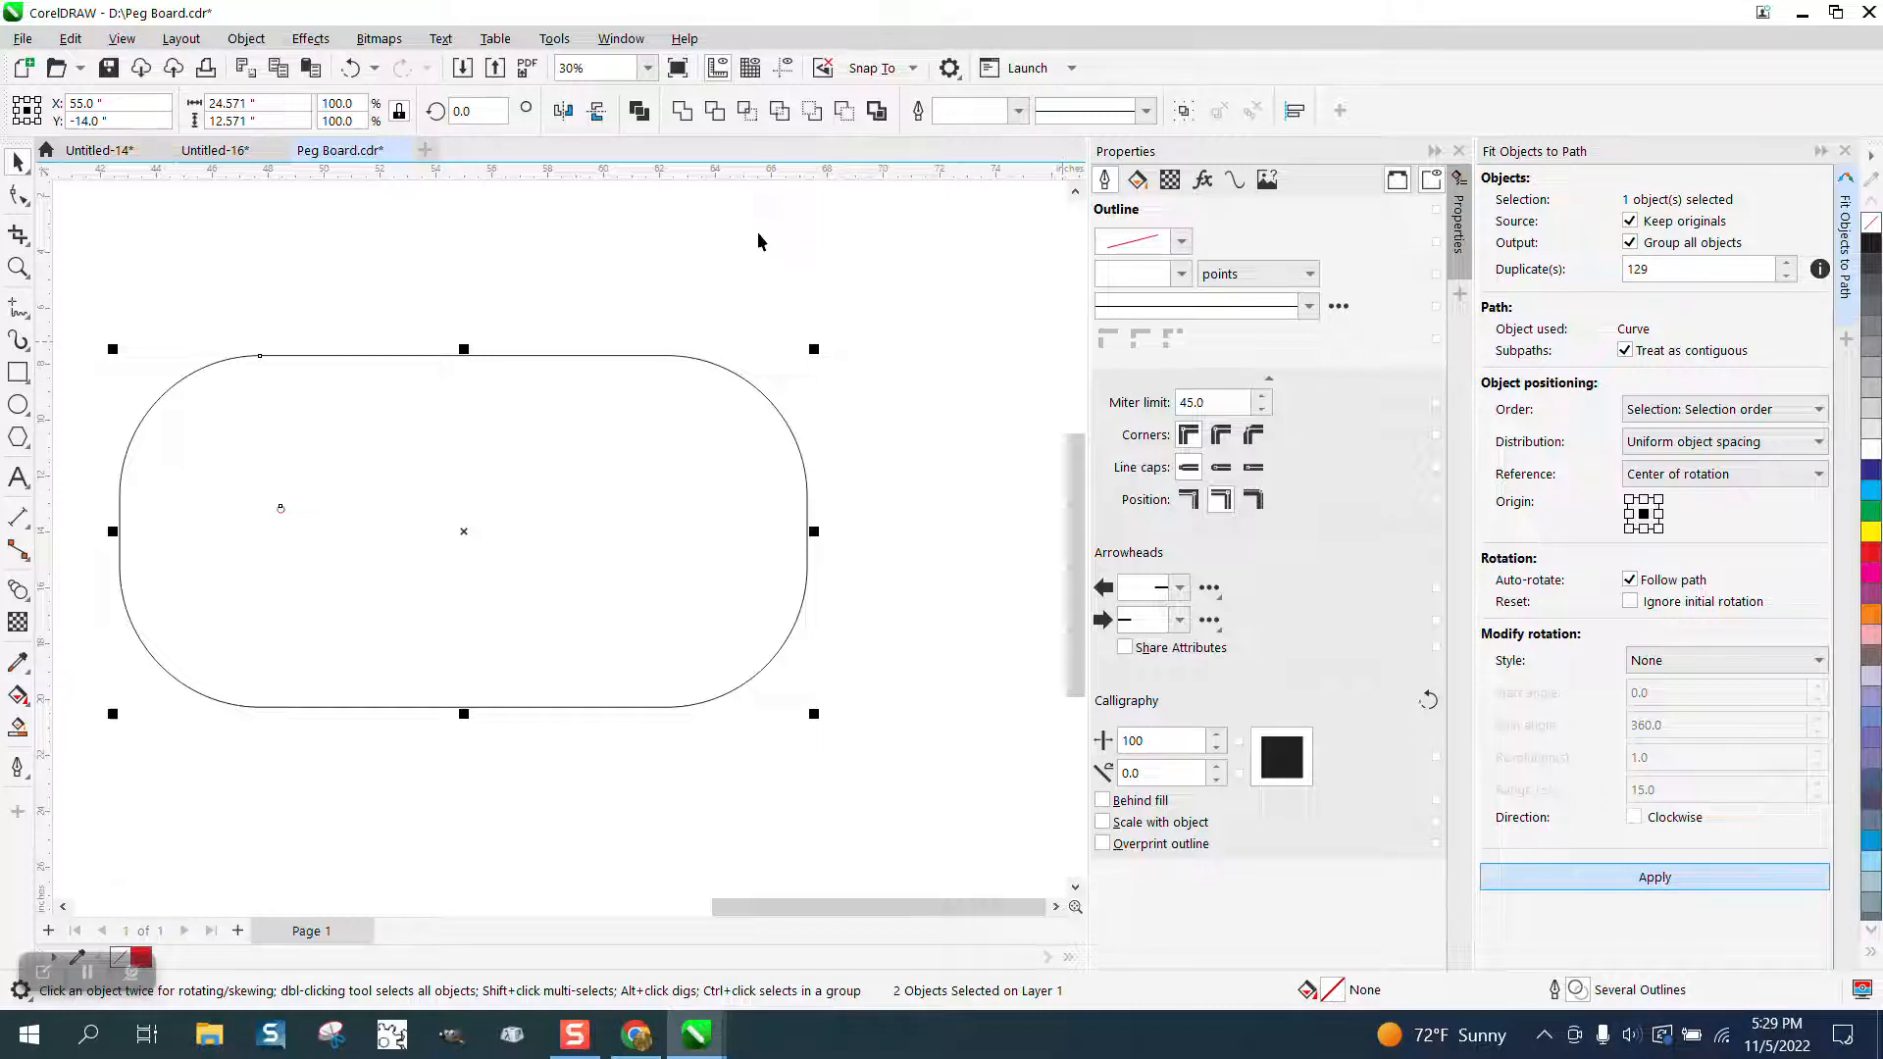
click(769, 266)
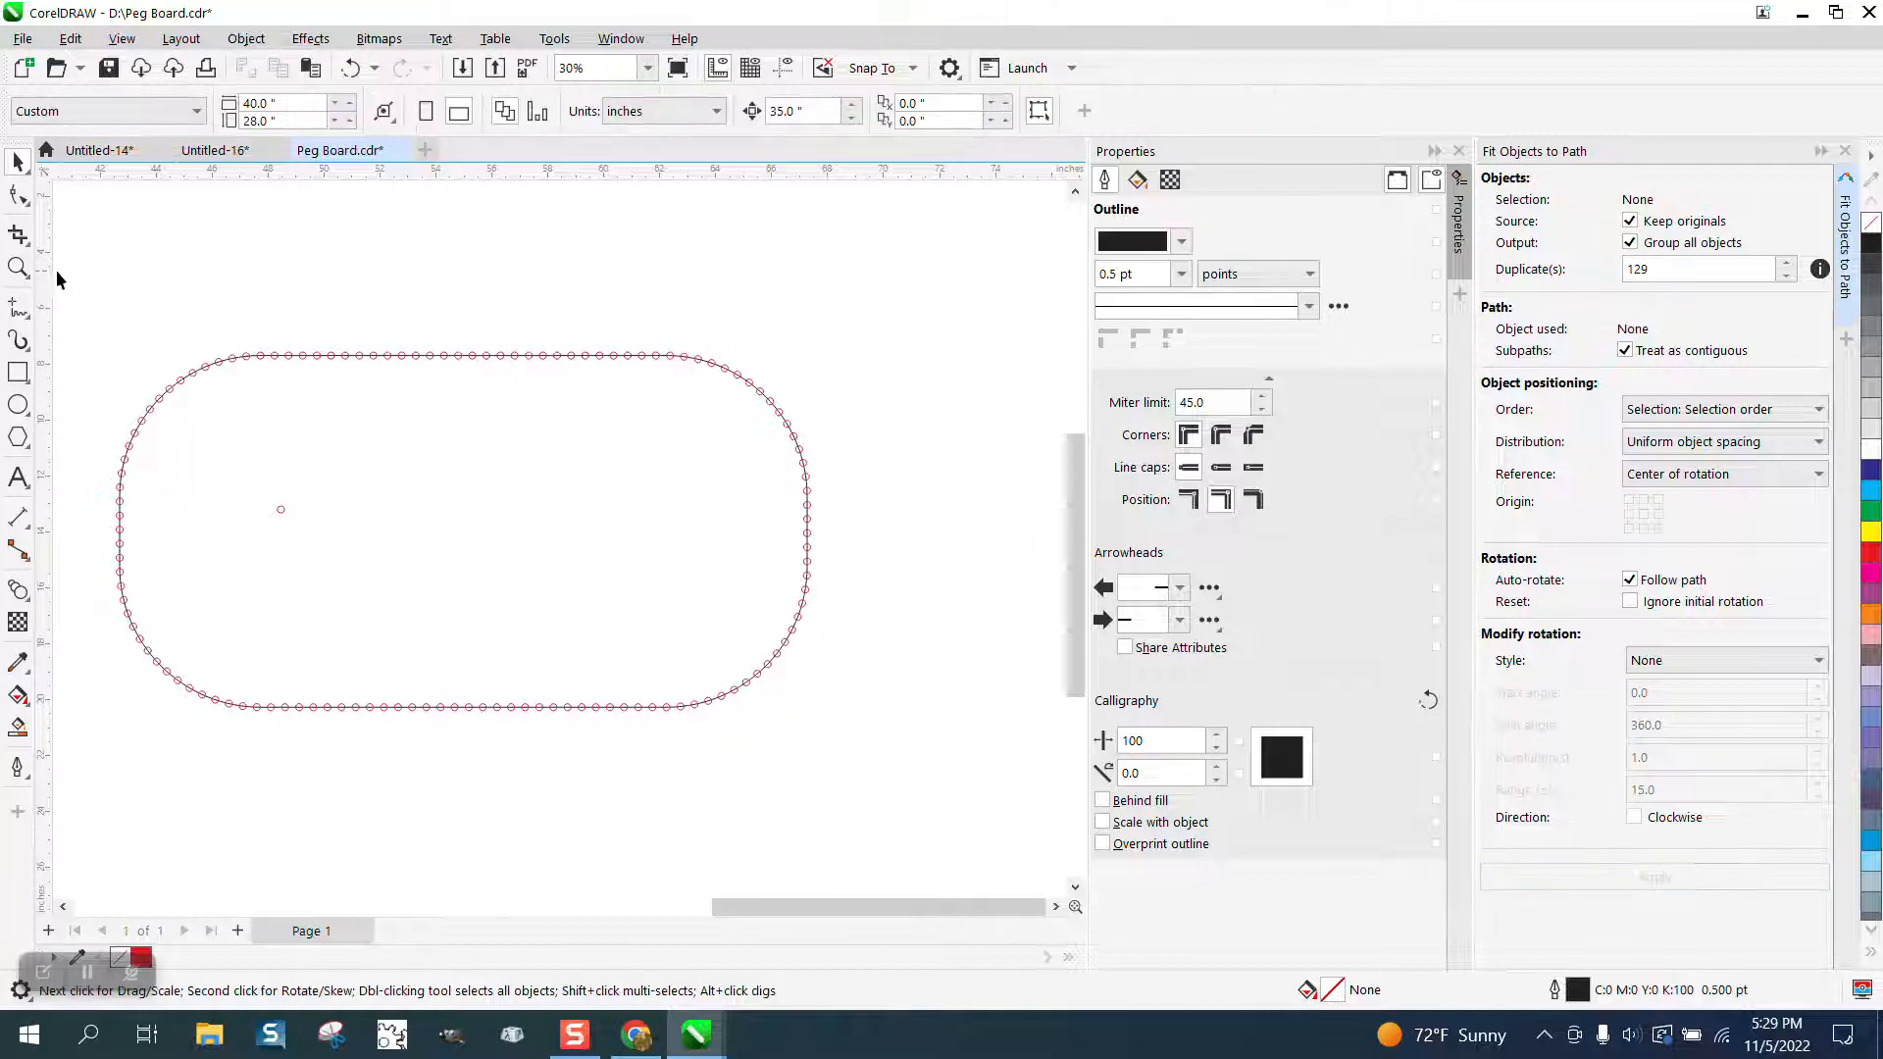
- Center the grouped ring of red circles on the page, leaving its oval path beside the page
click(17, 267)
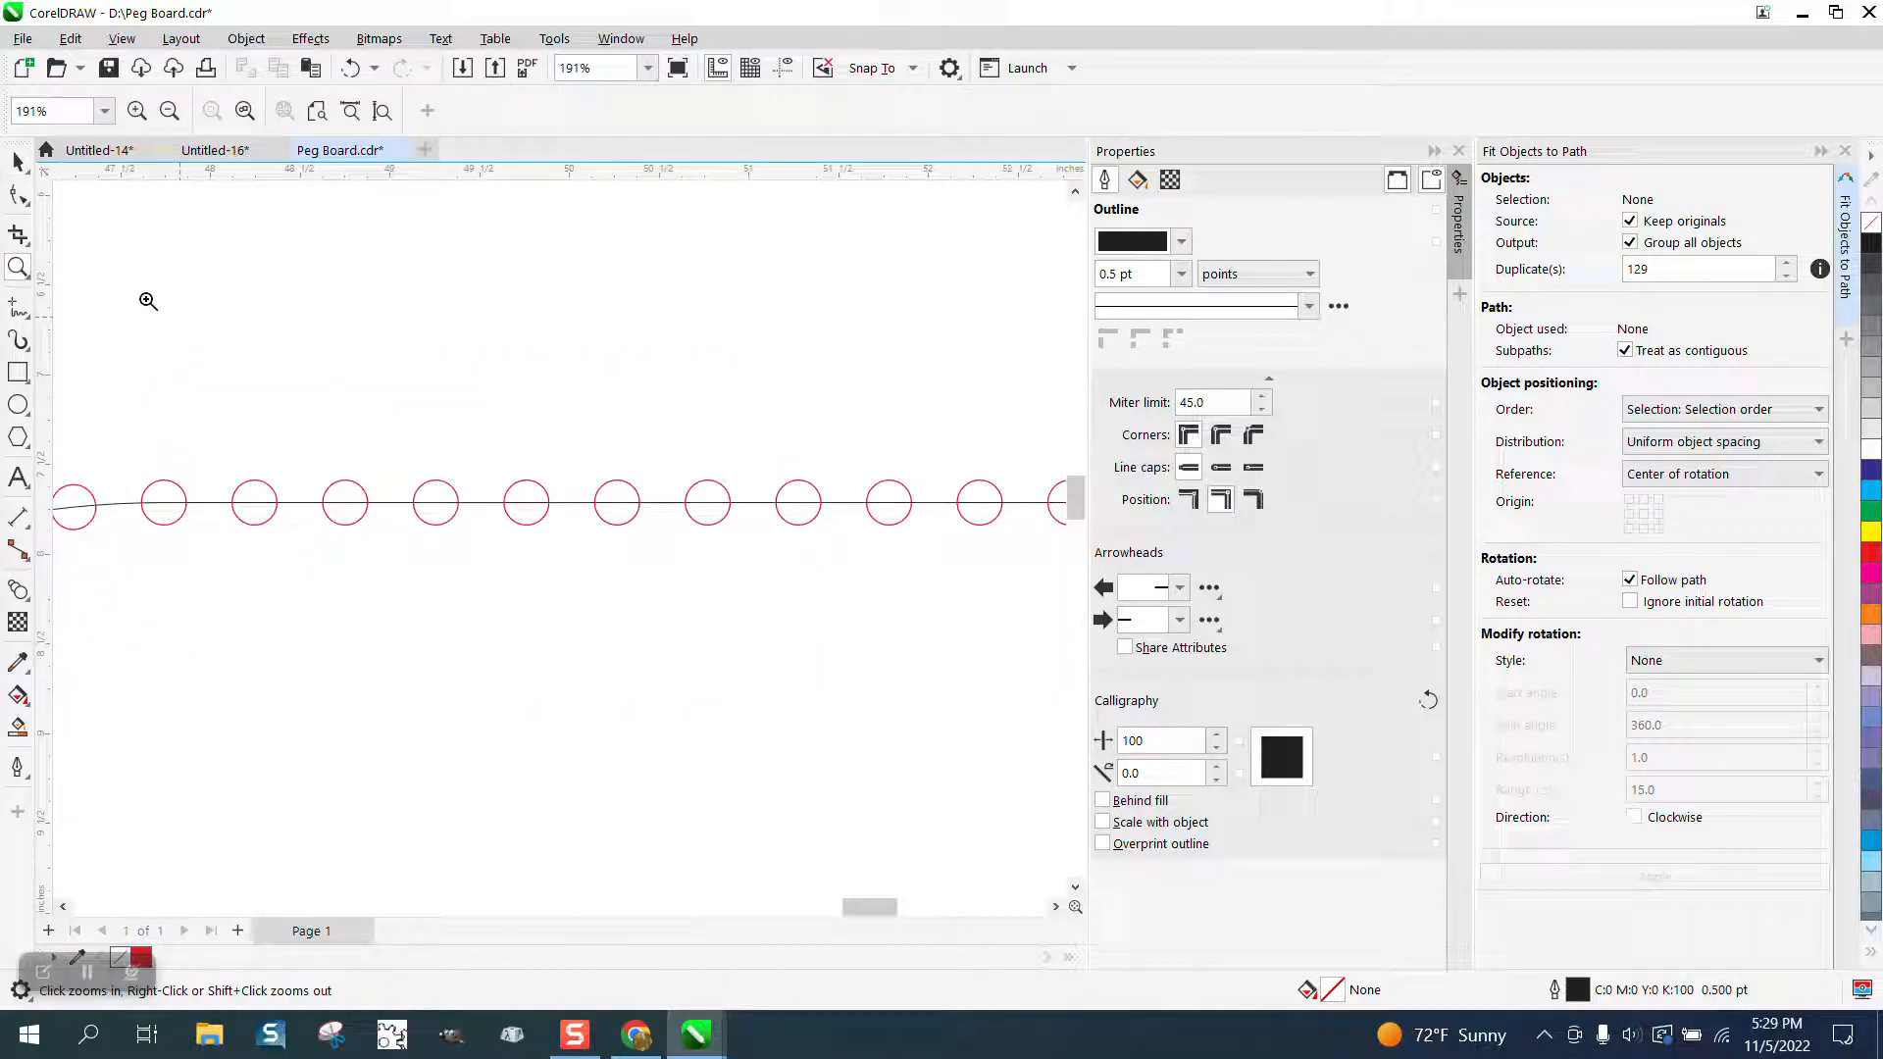
click(18, 162)
scroll(575, 187, down, 10)
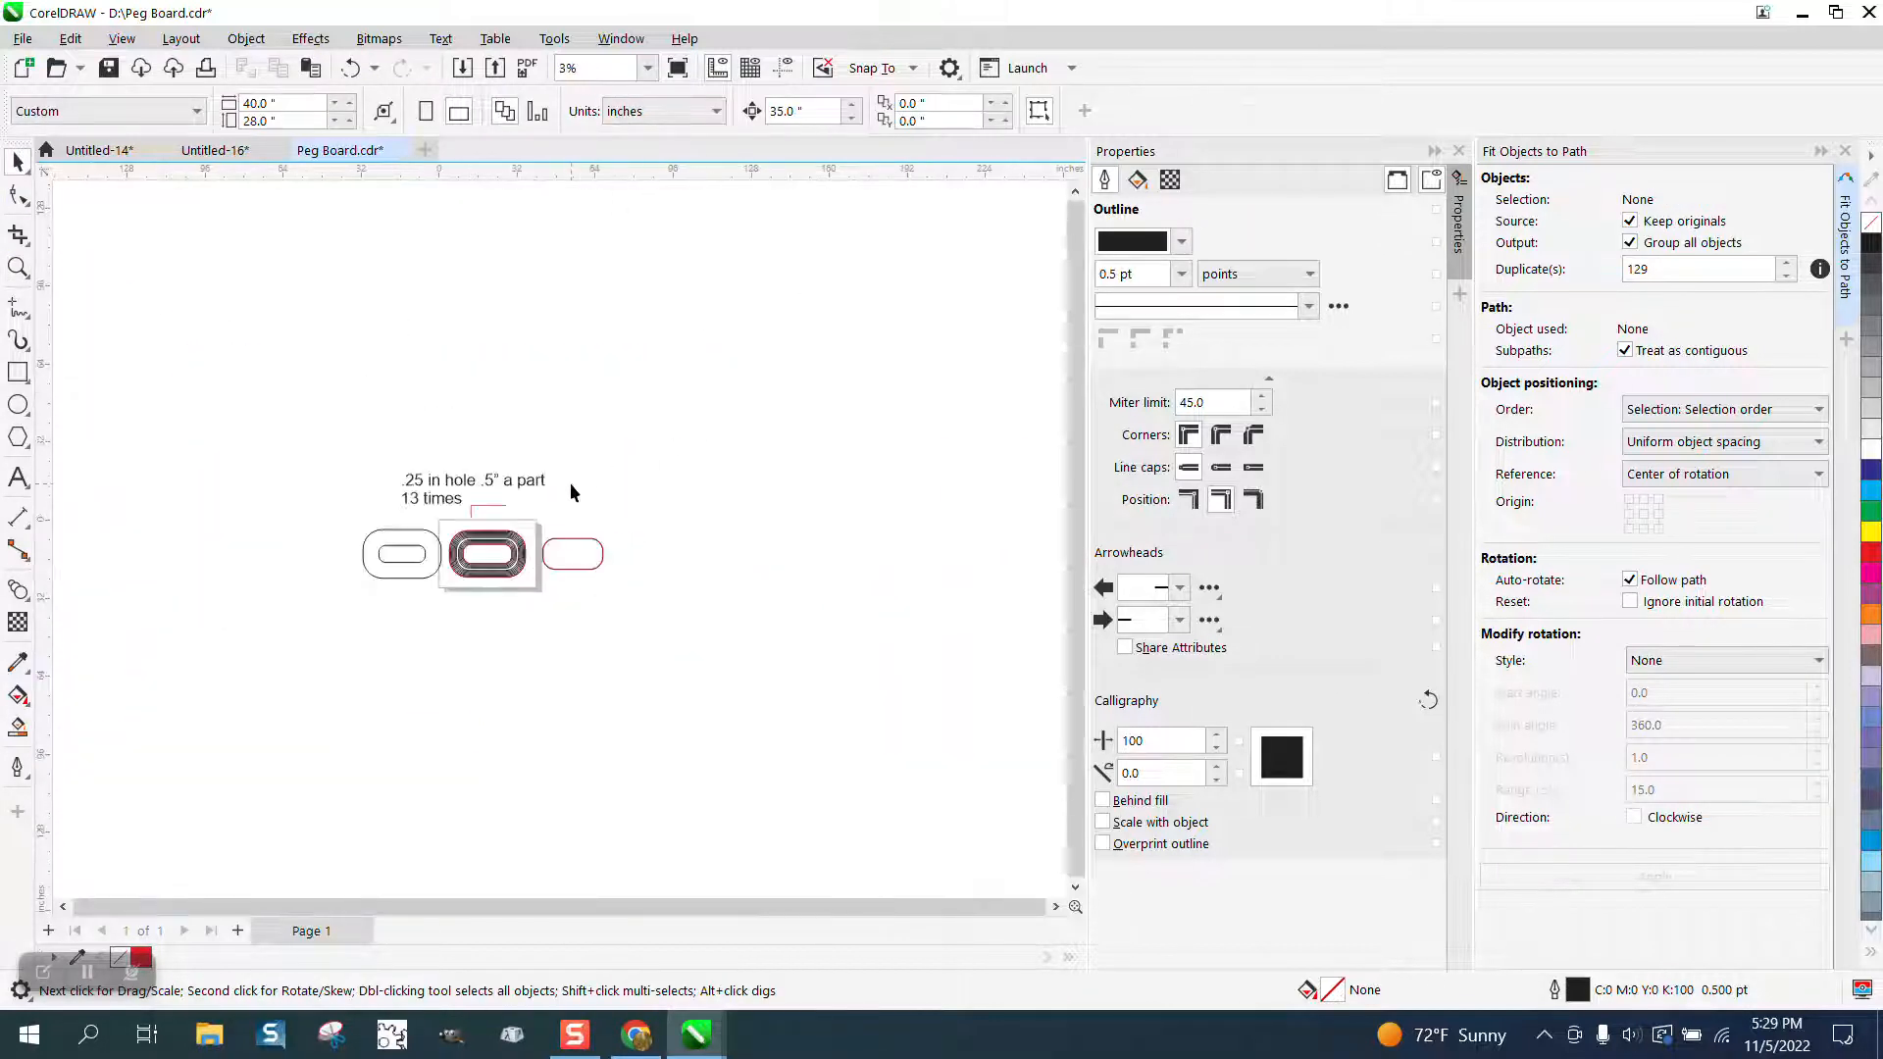
click(18, 267)
click(648, 588)
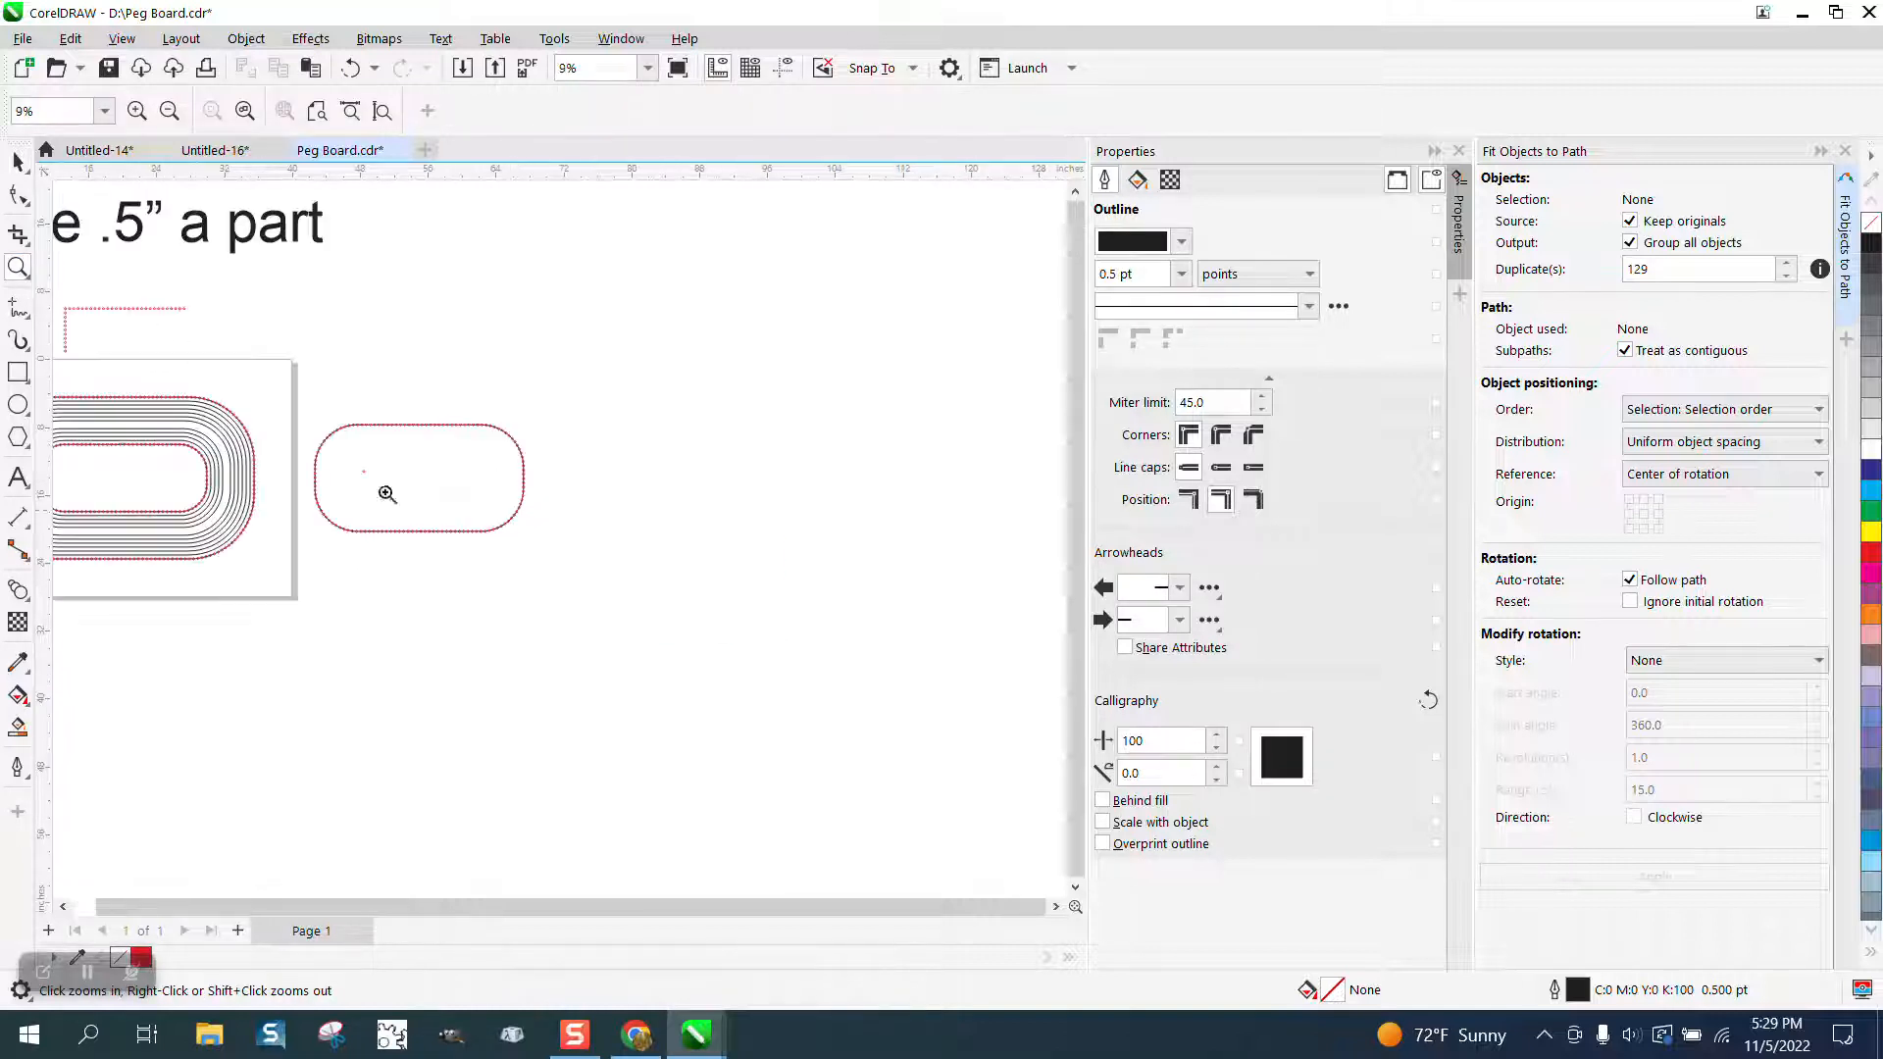
click(18, 162)
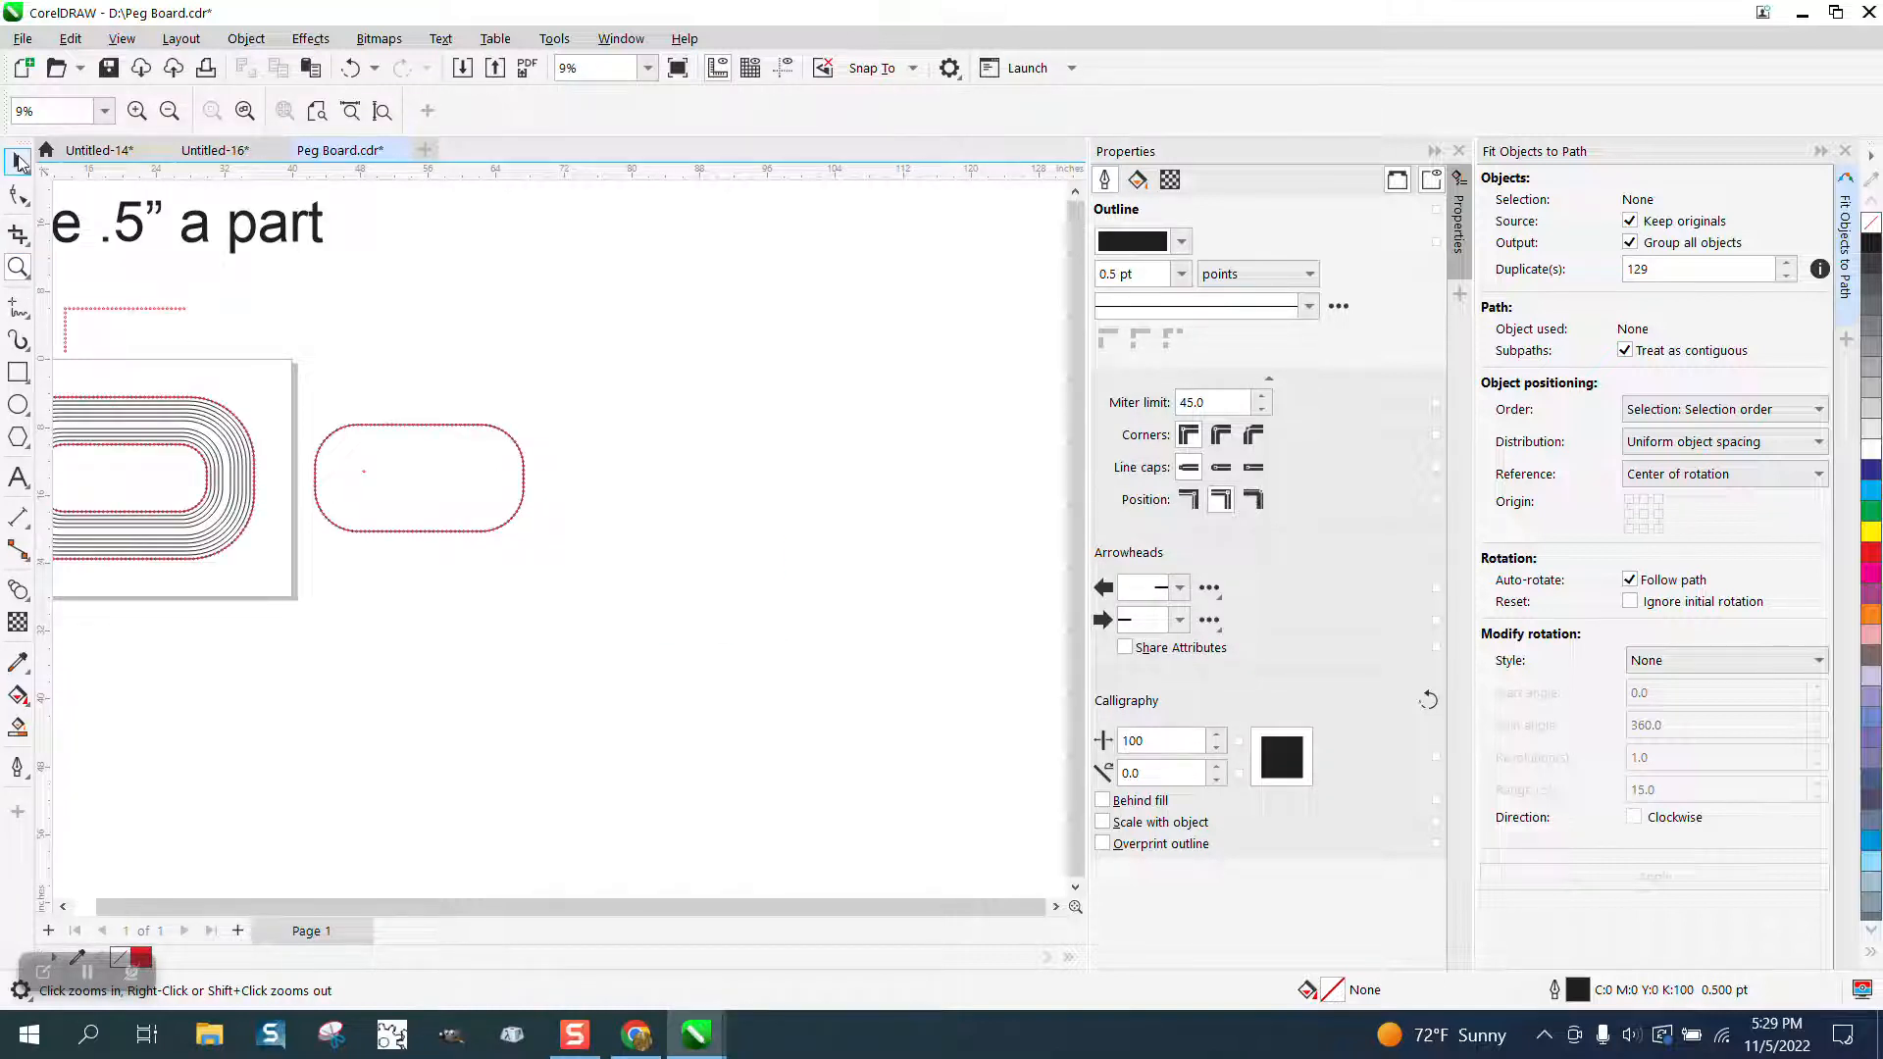
click(512, 433)
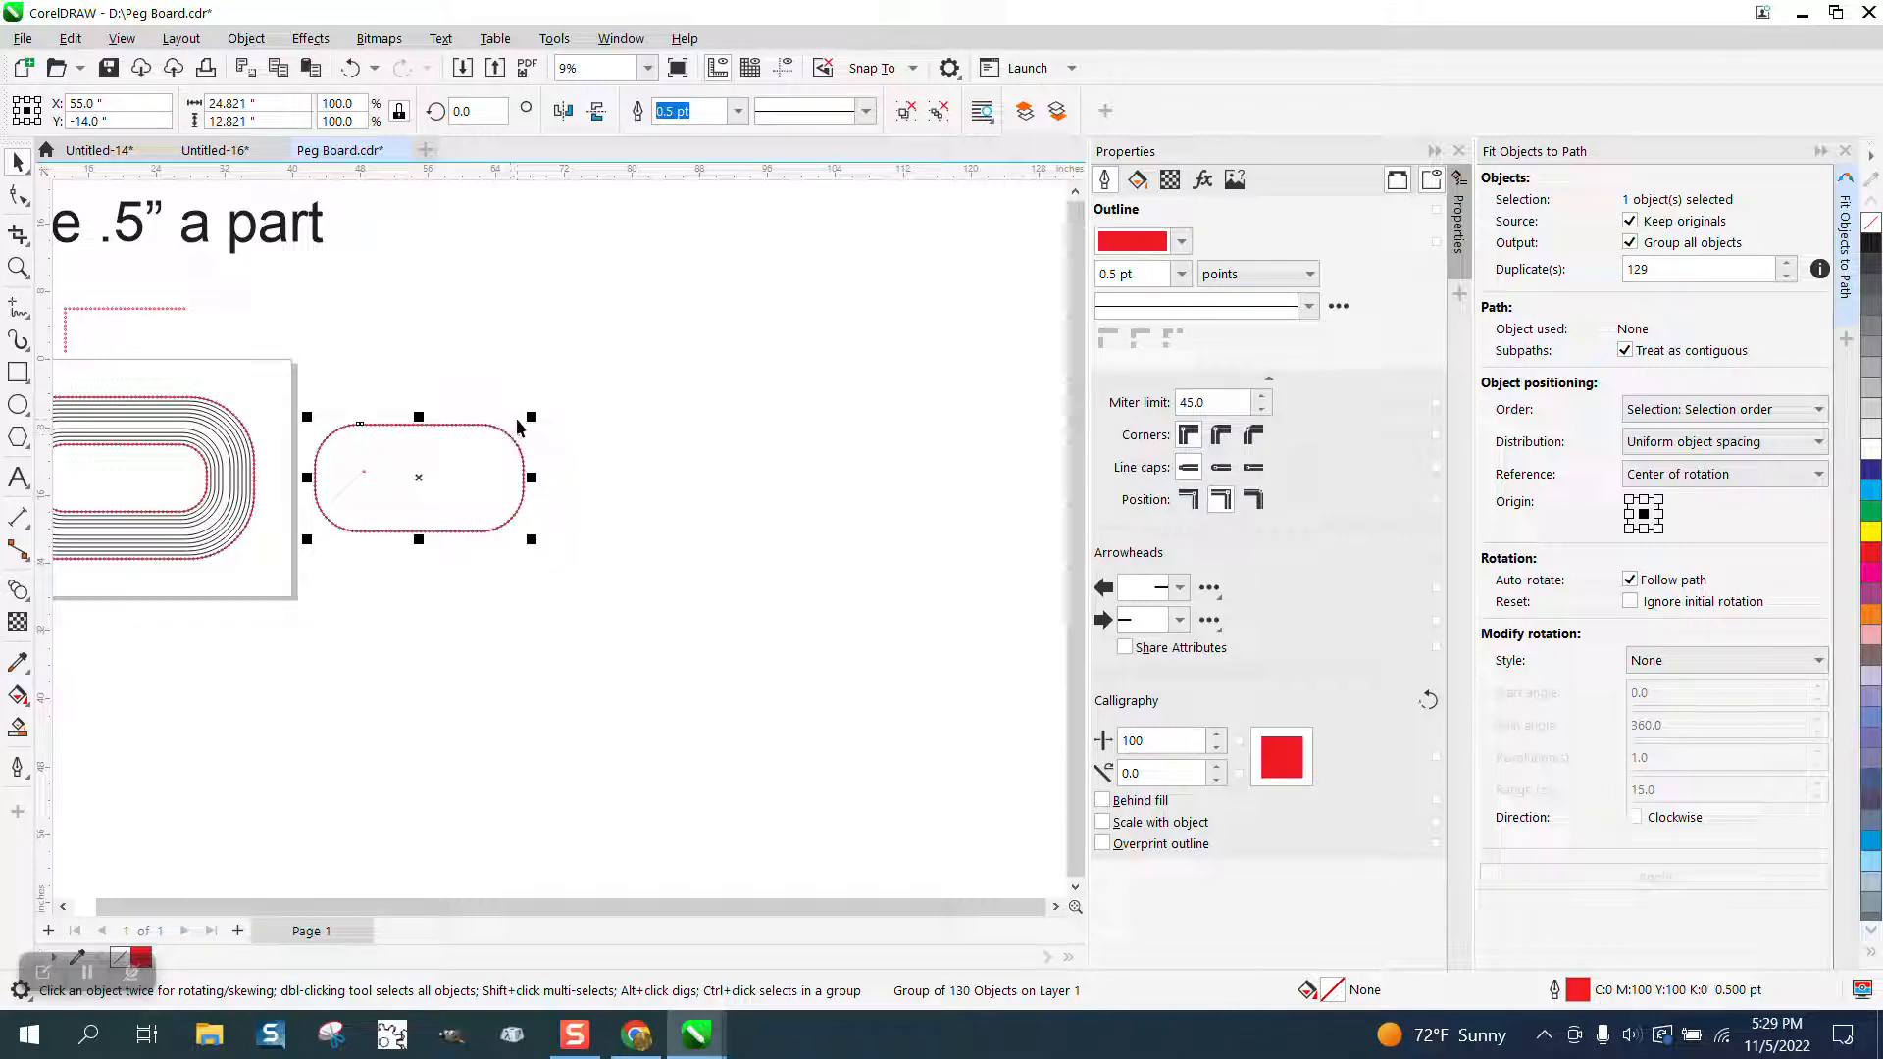
key(p)
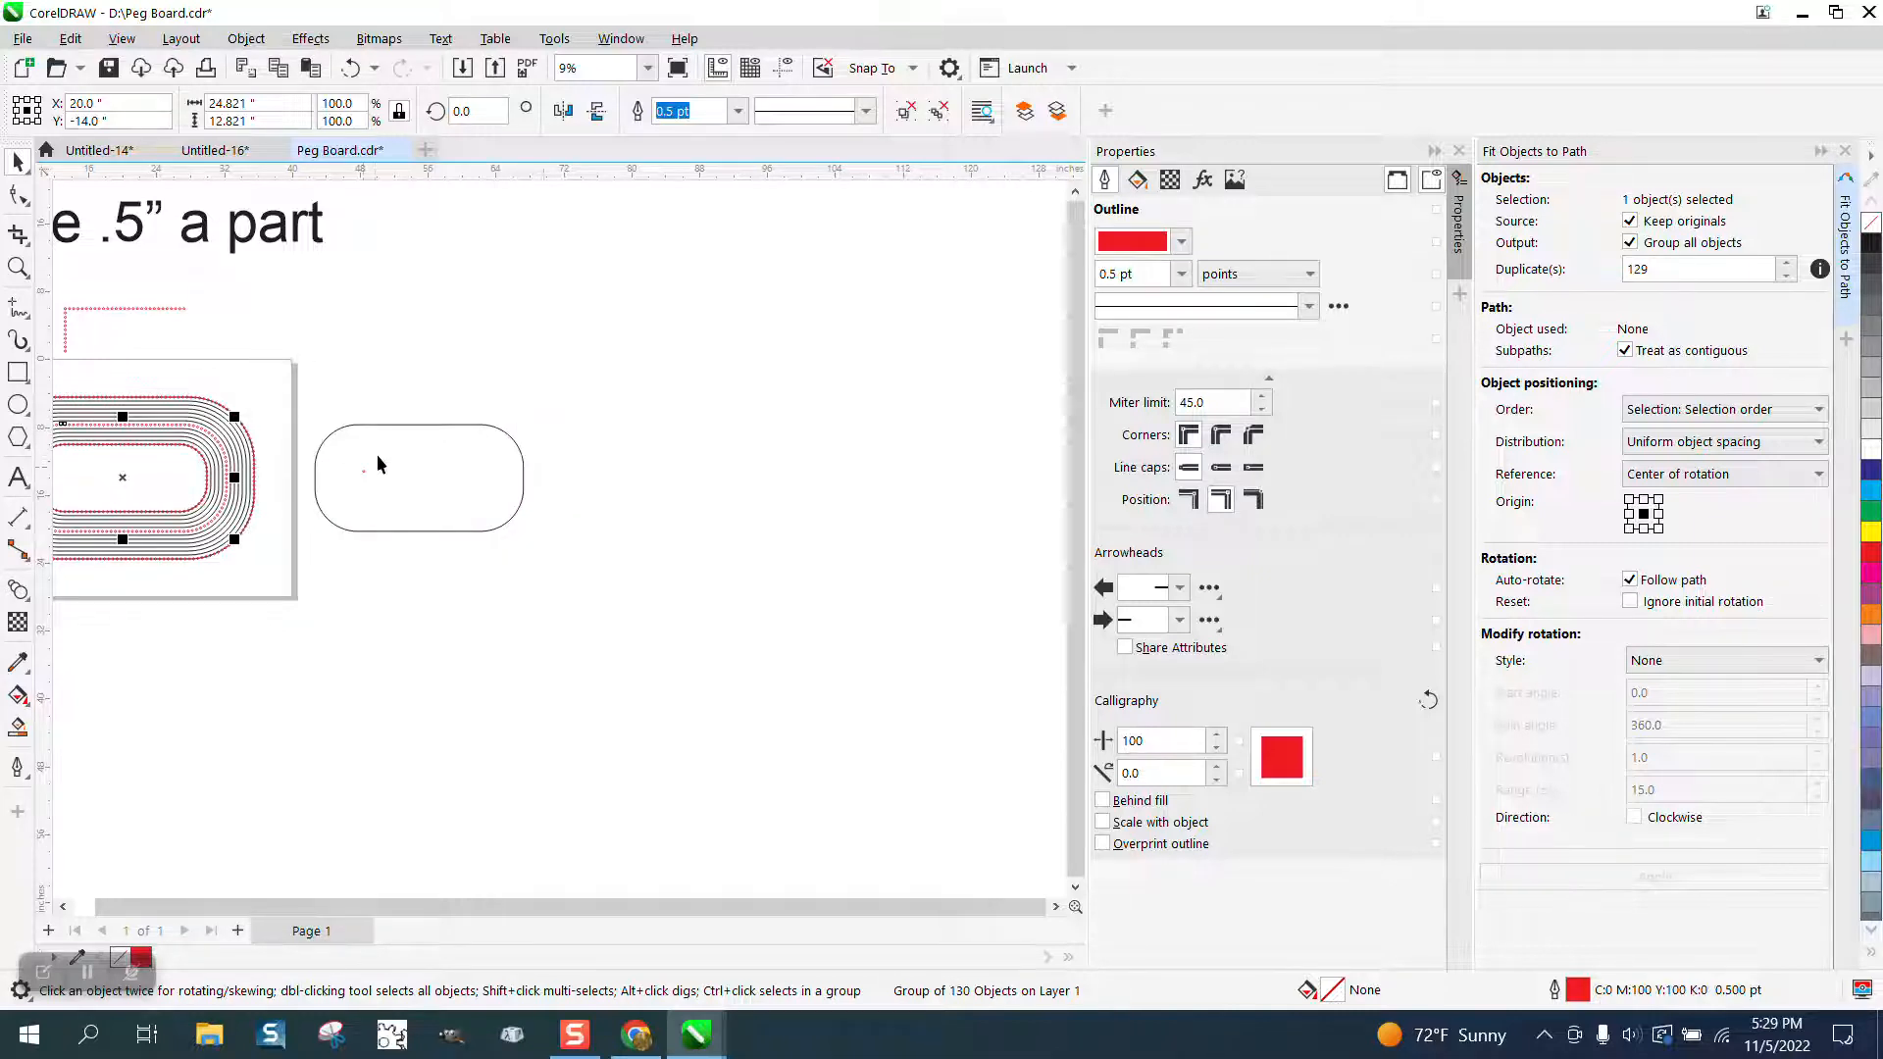
- Dimension the center-to-center spacing between two adjacent circles on the upper straight run of the middle ring
click(18, 267)
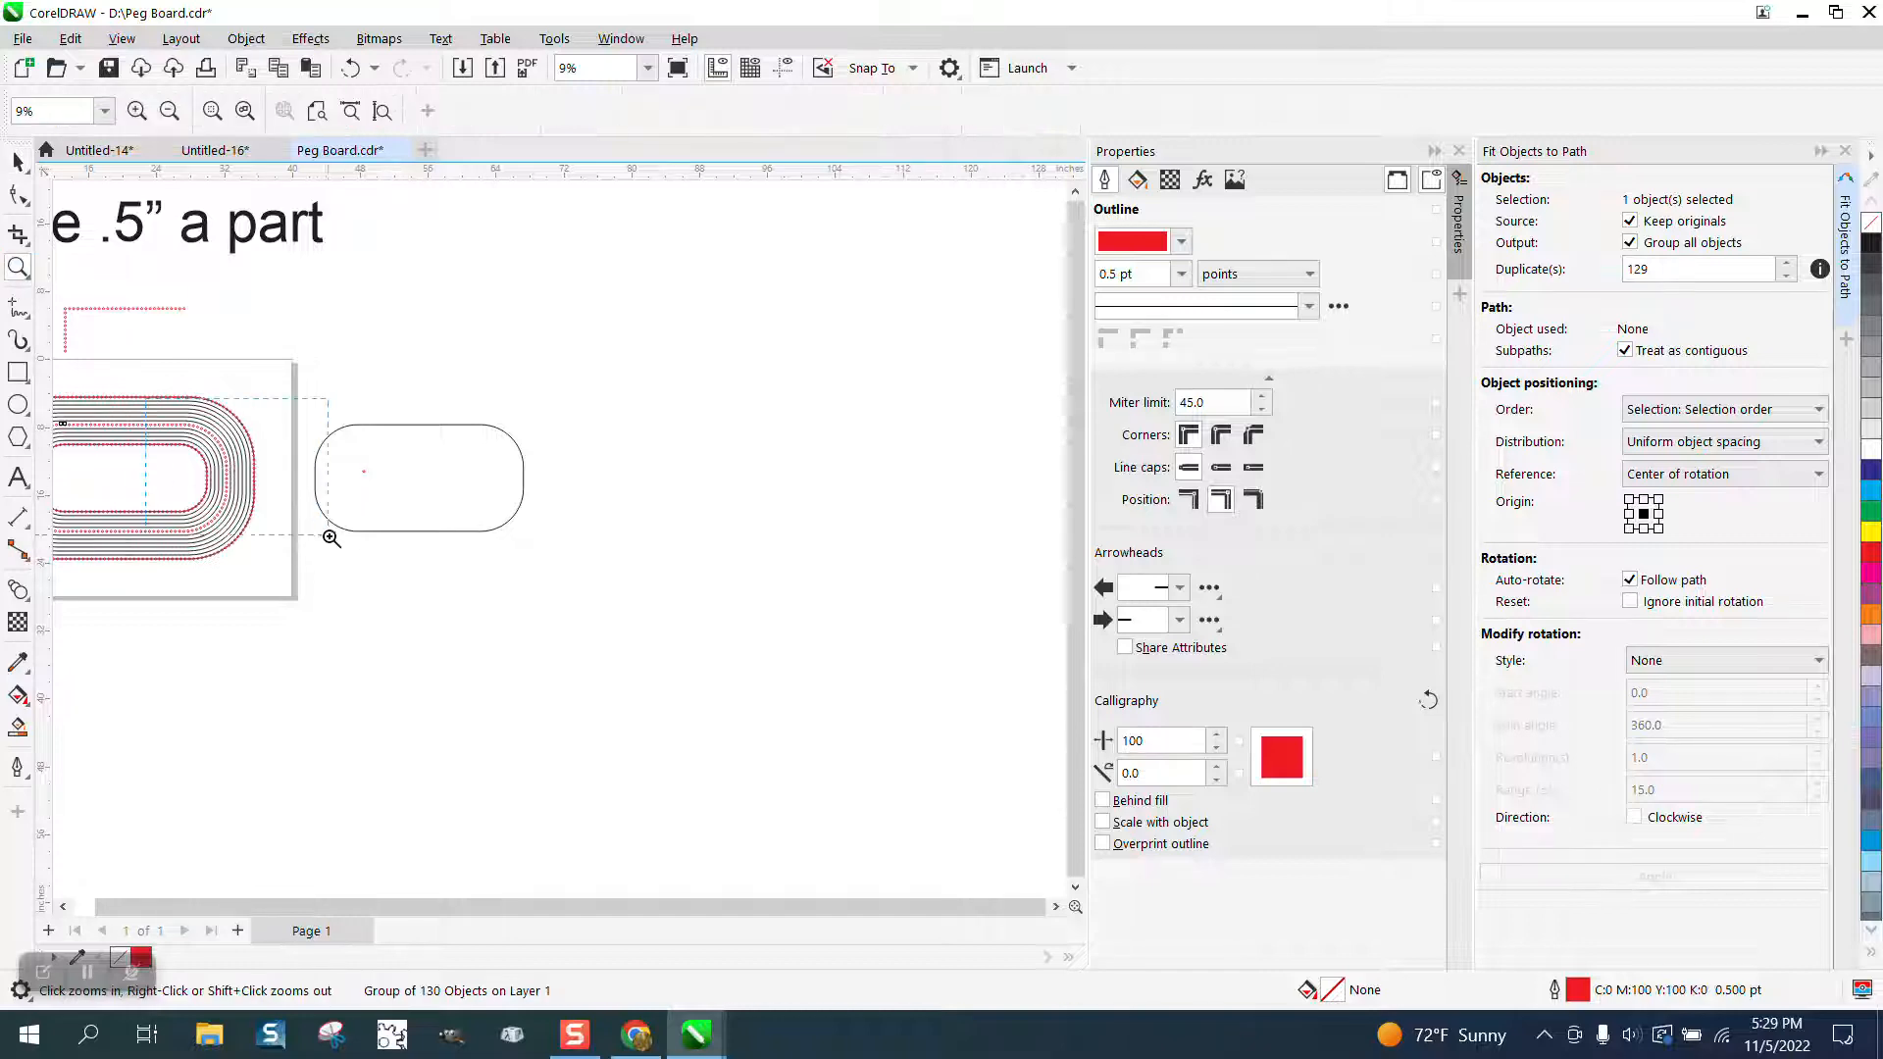
drag(330, 538, 331, 537)
scroll(706, 382, down, 1)
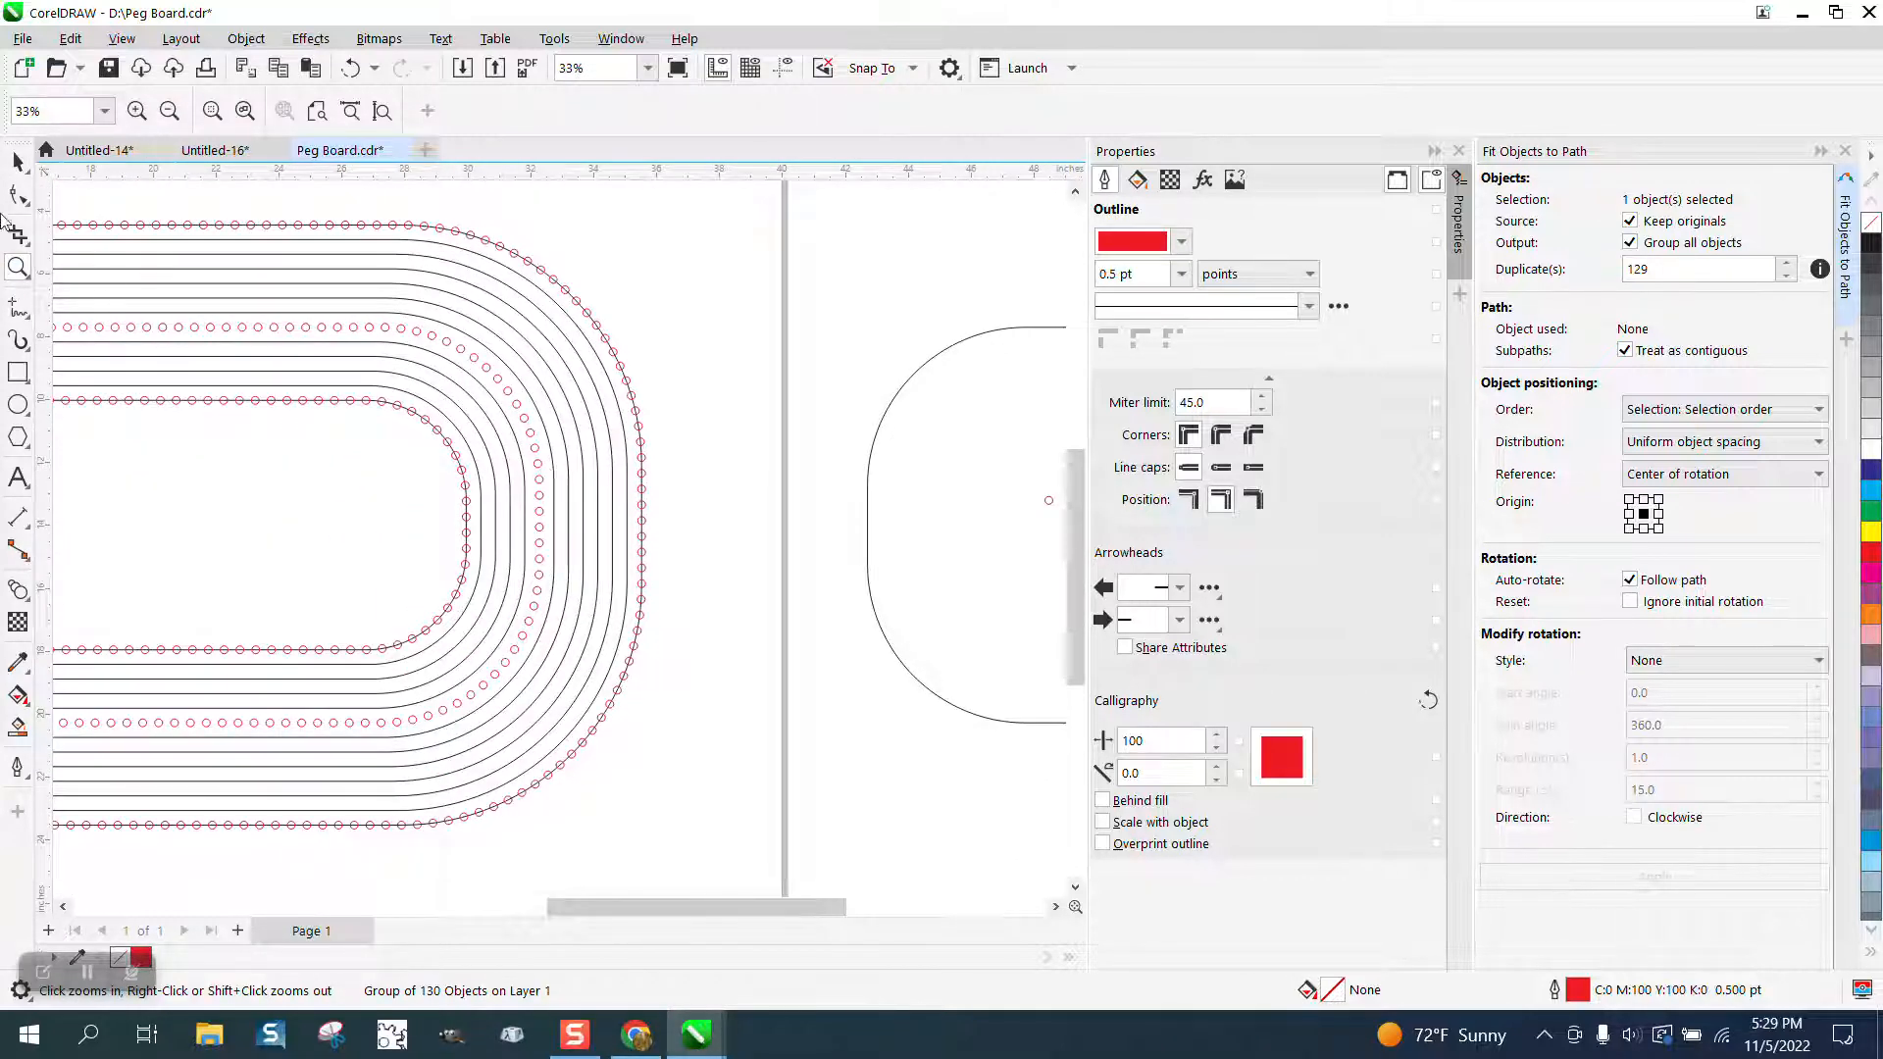
scroll(588, 371, down, 2)
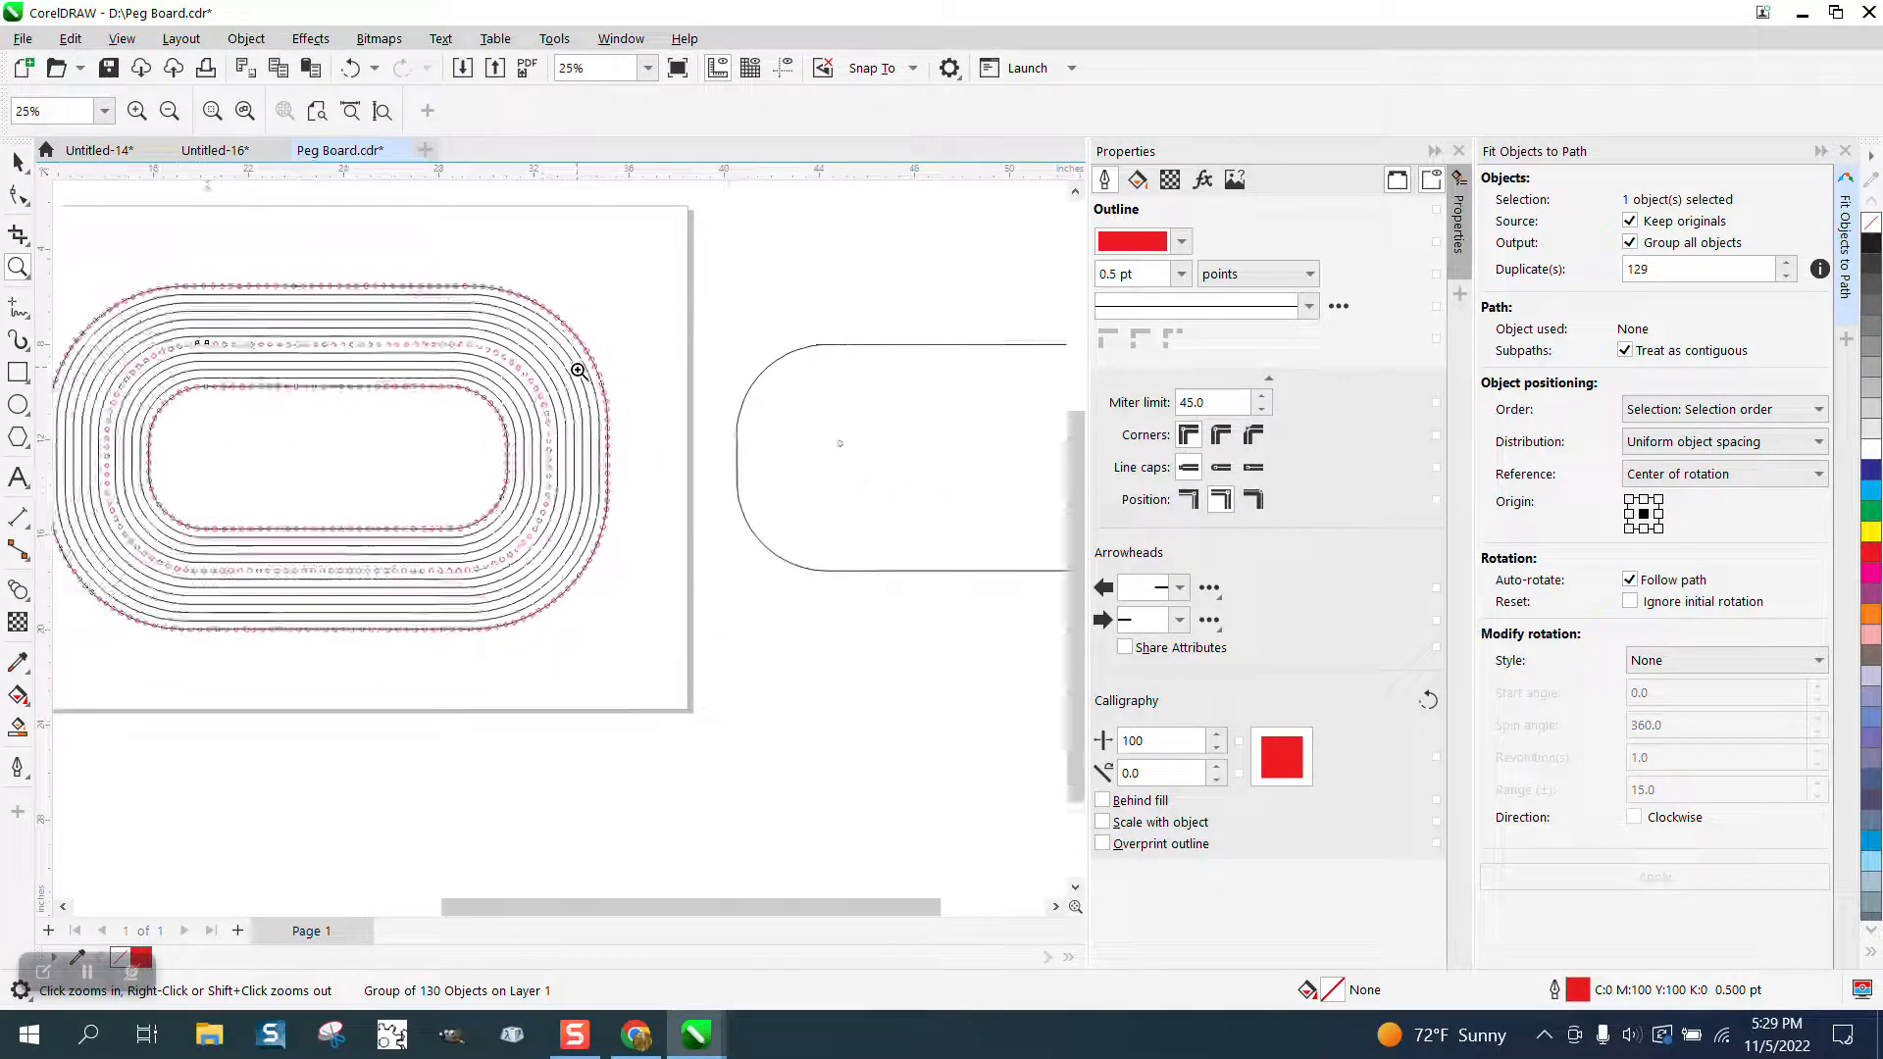
click(24, 165)
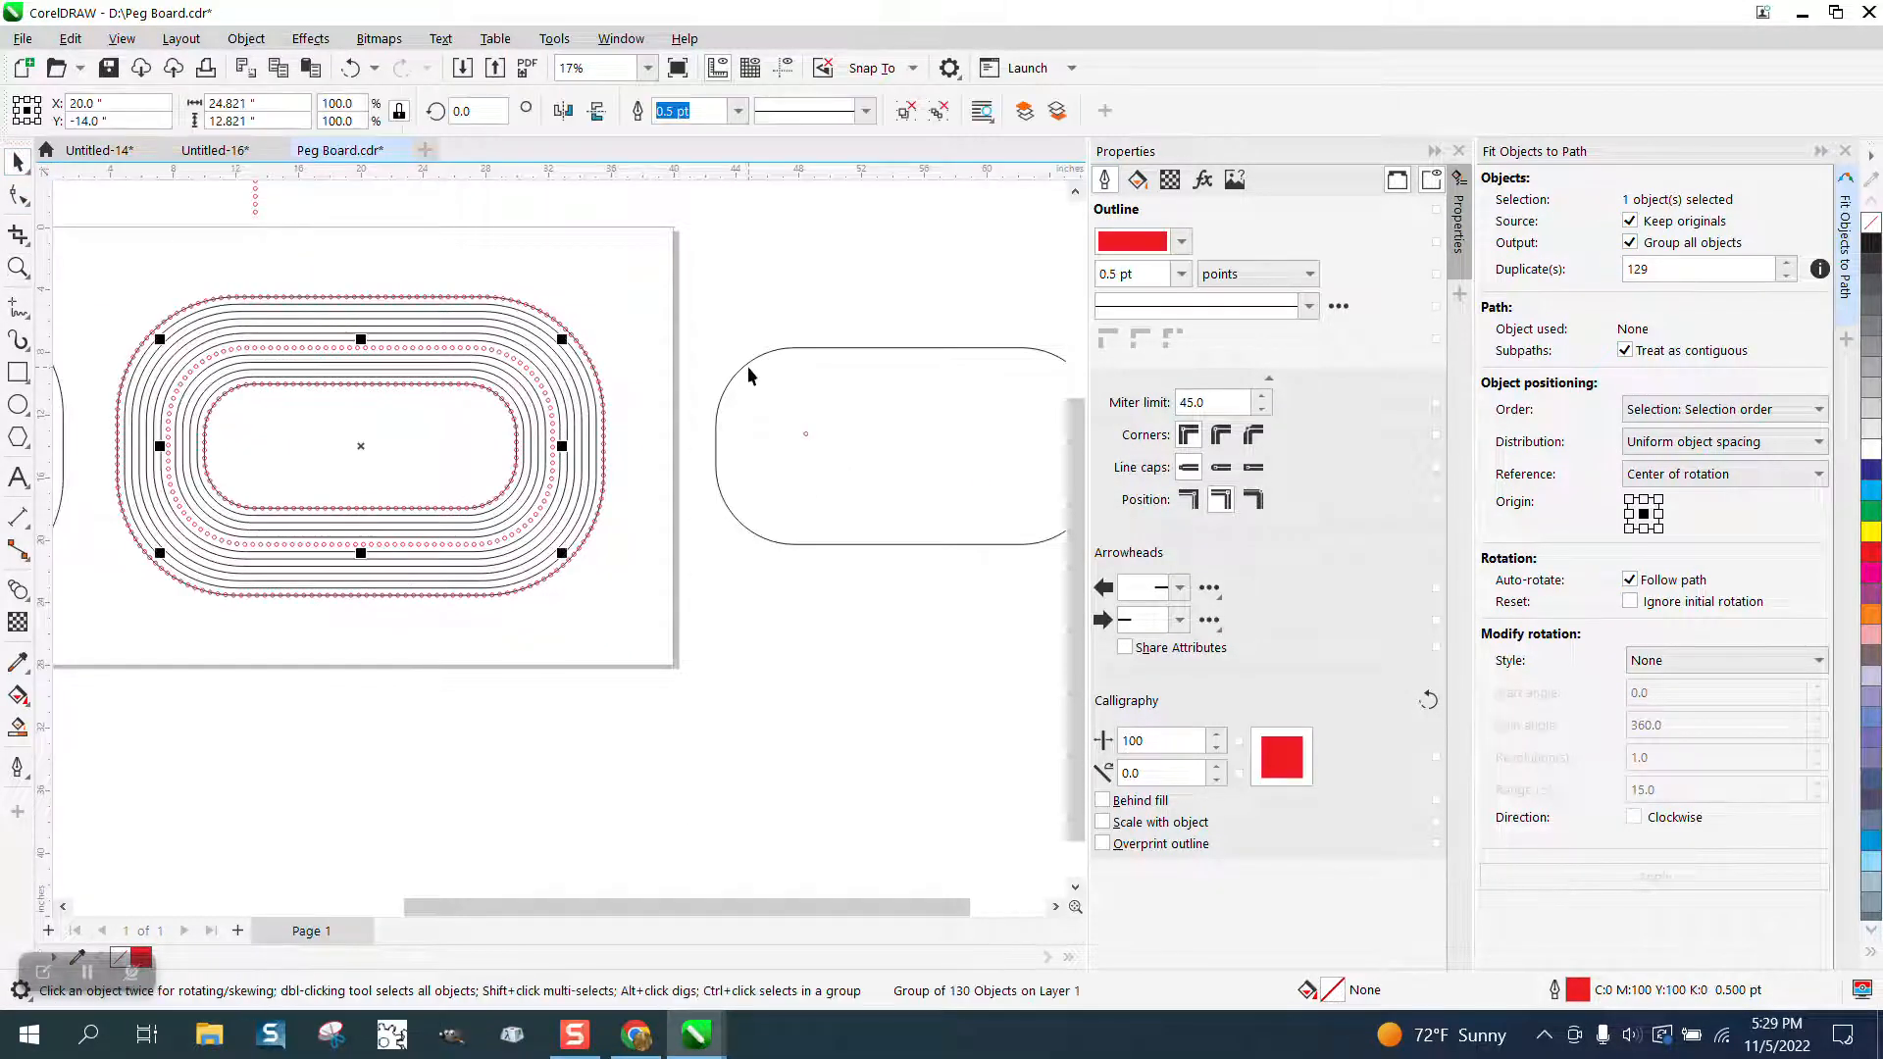
click(18, 265)
drag(252, 286, 573, 417)
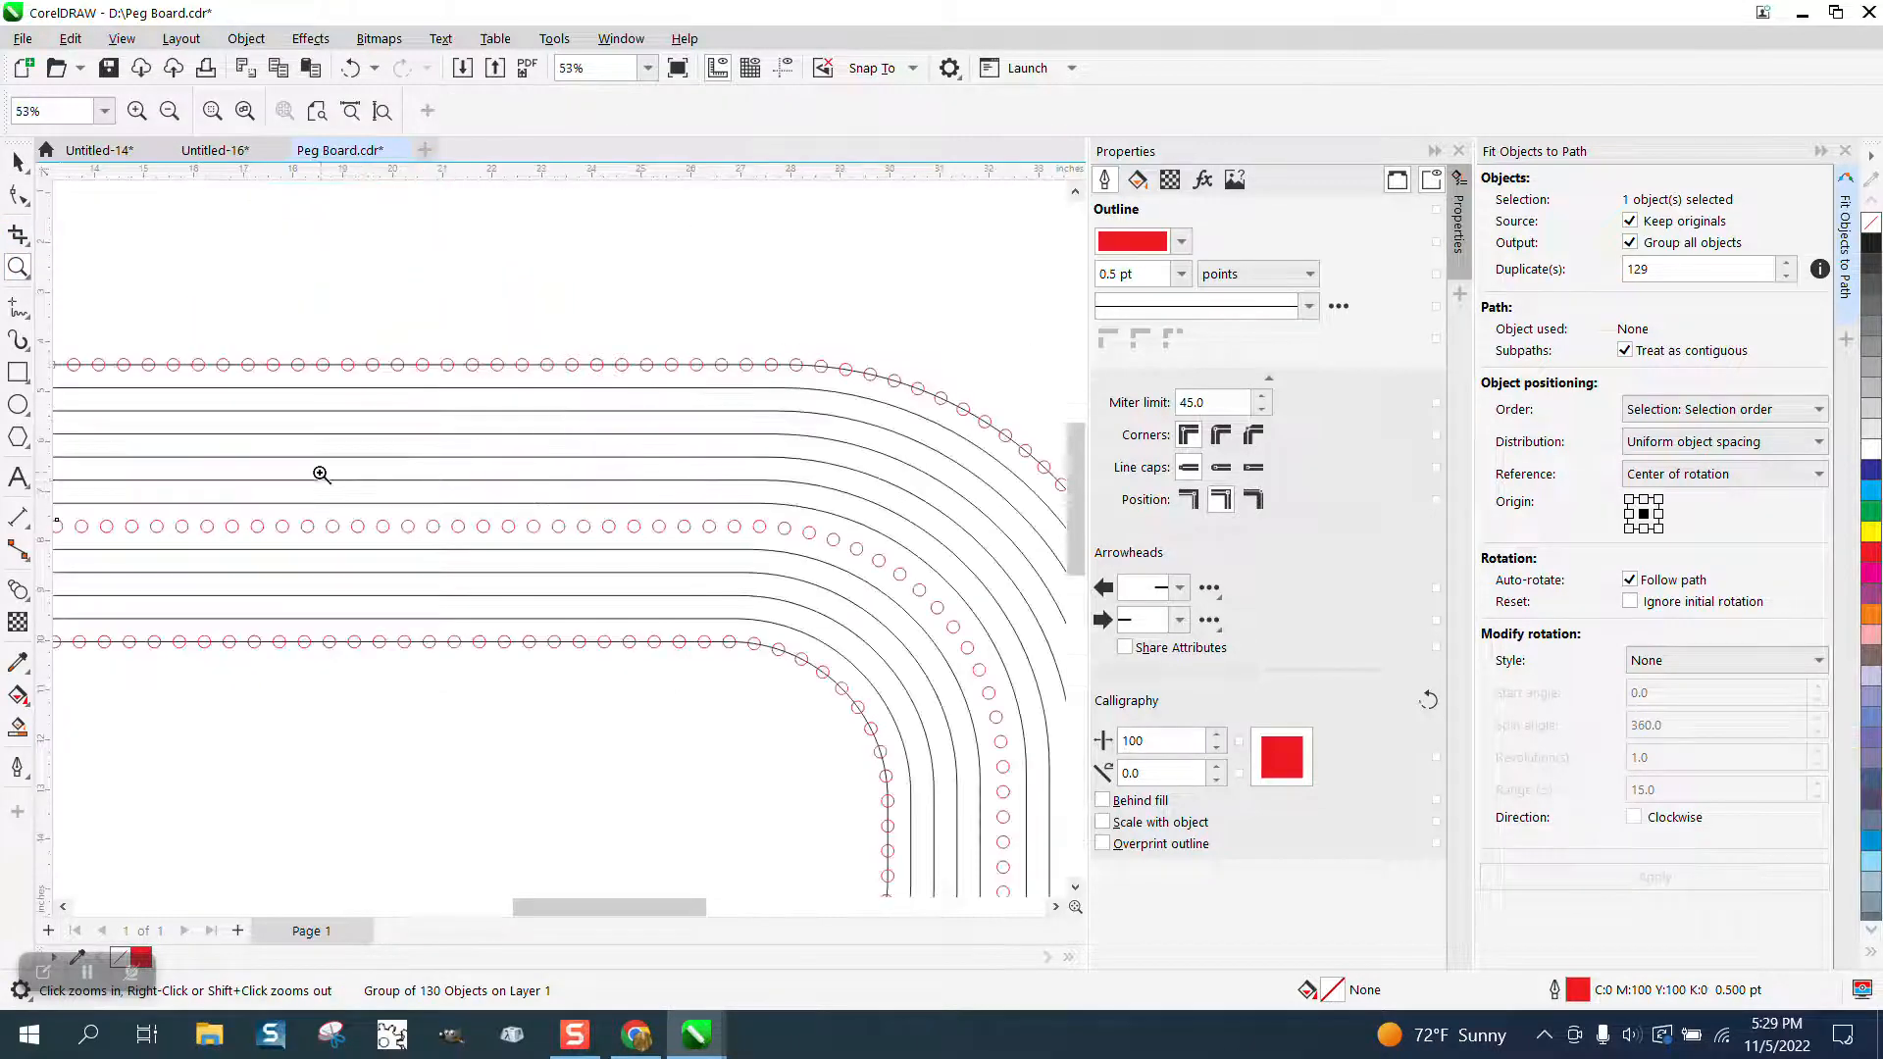
drag(320, 475, 614, 581)
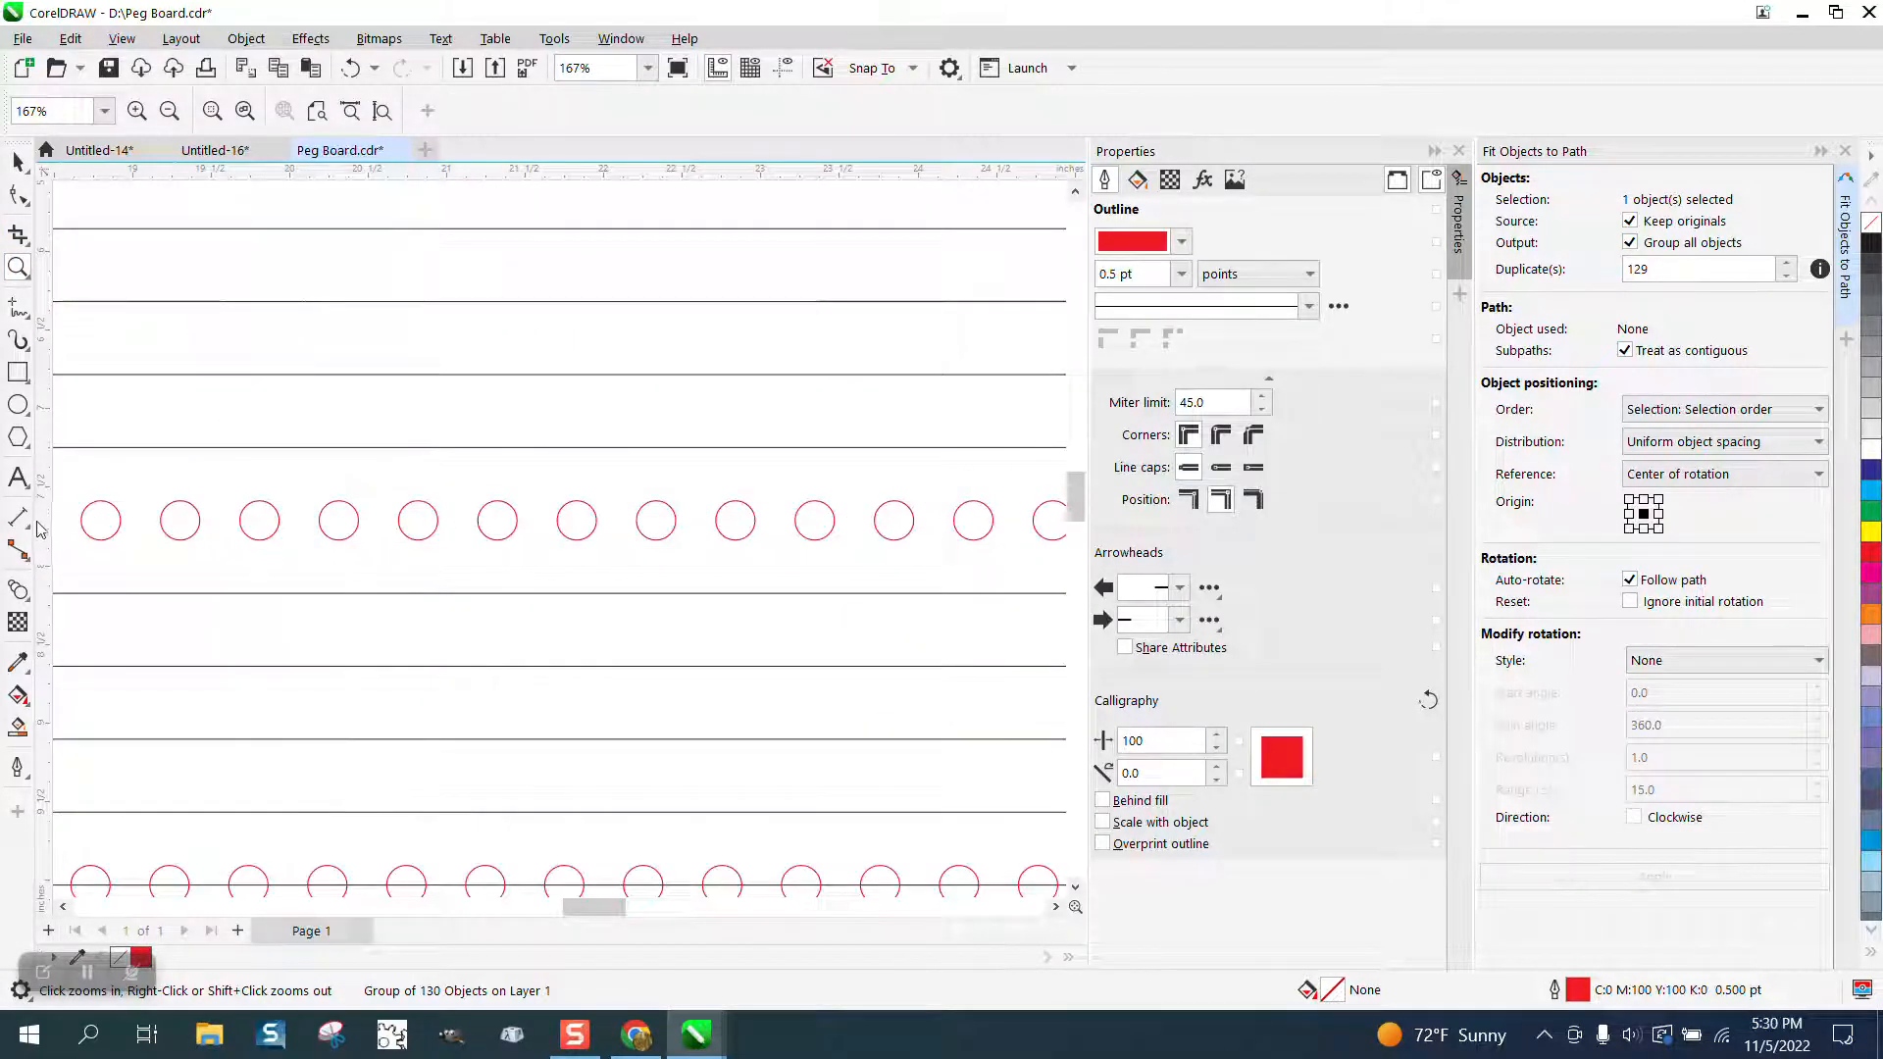
click(24, 522)
click(85, 525)
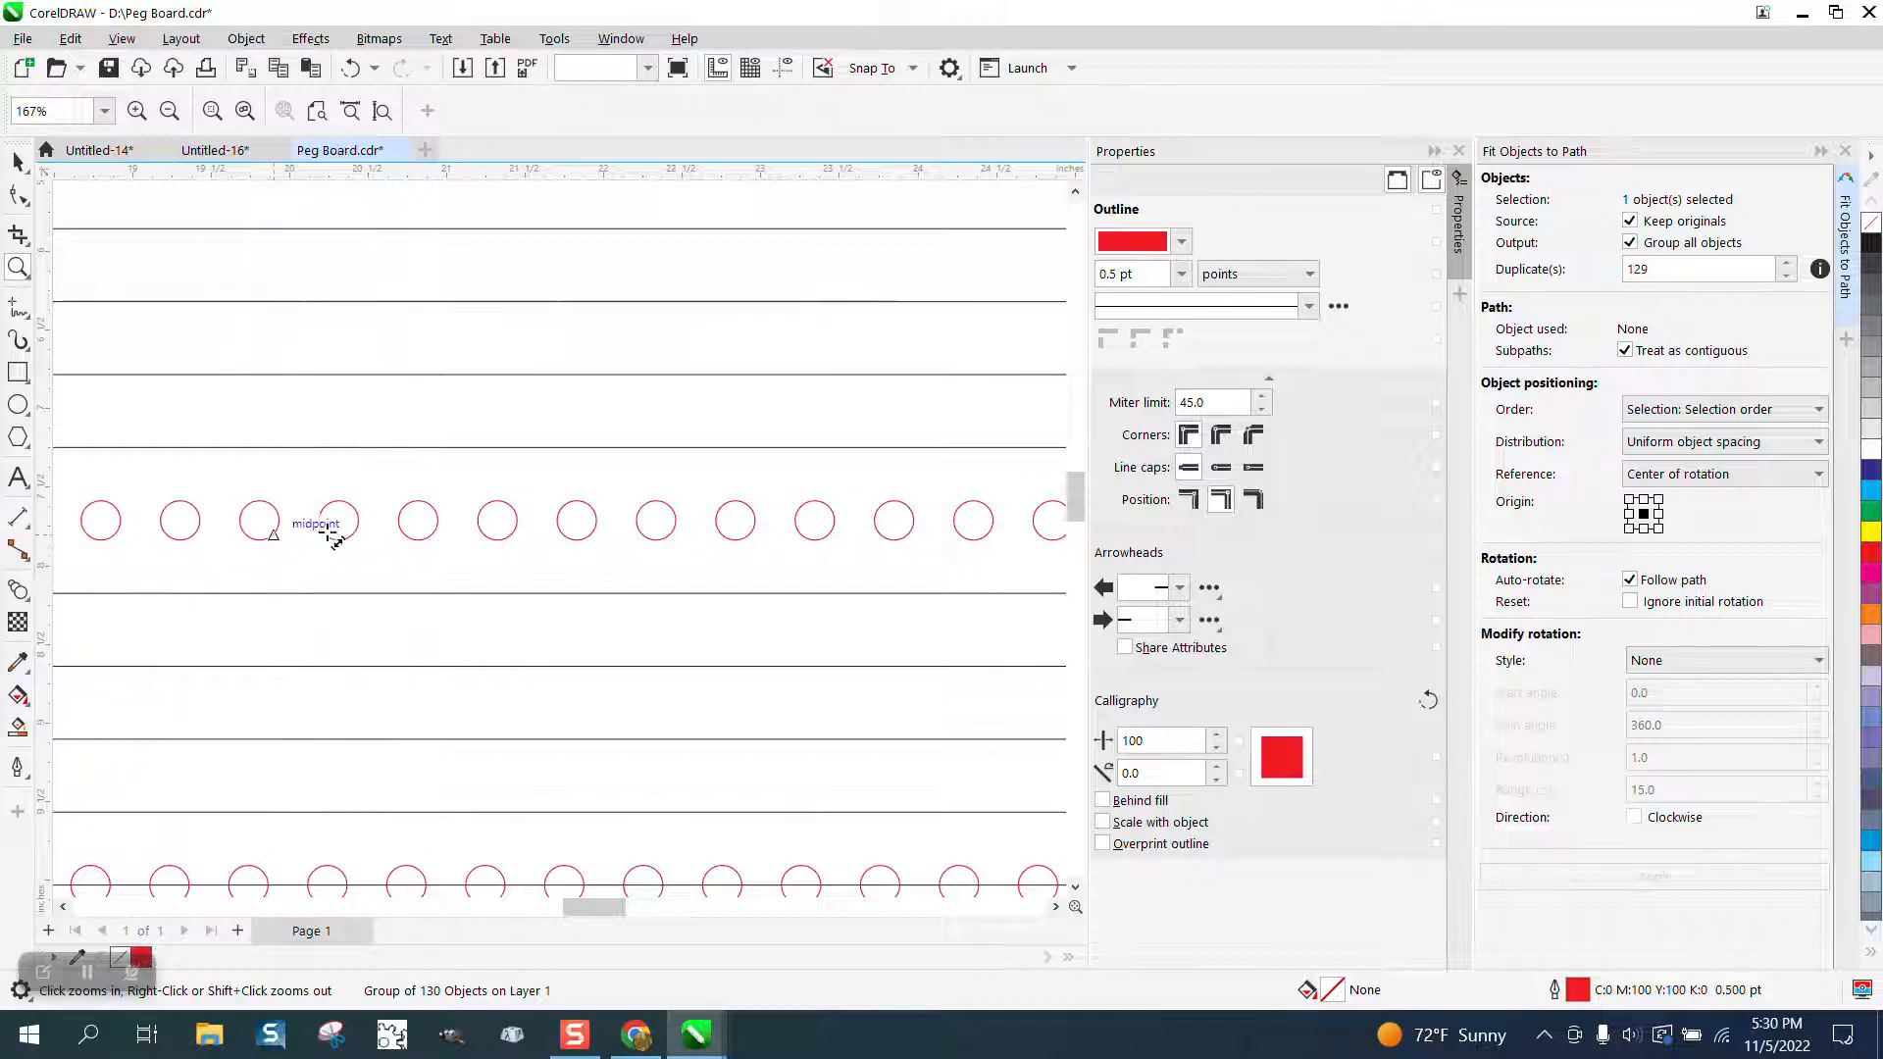
drag(339, 519, 418, 520)
click(418, 459)
click(18, 162)
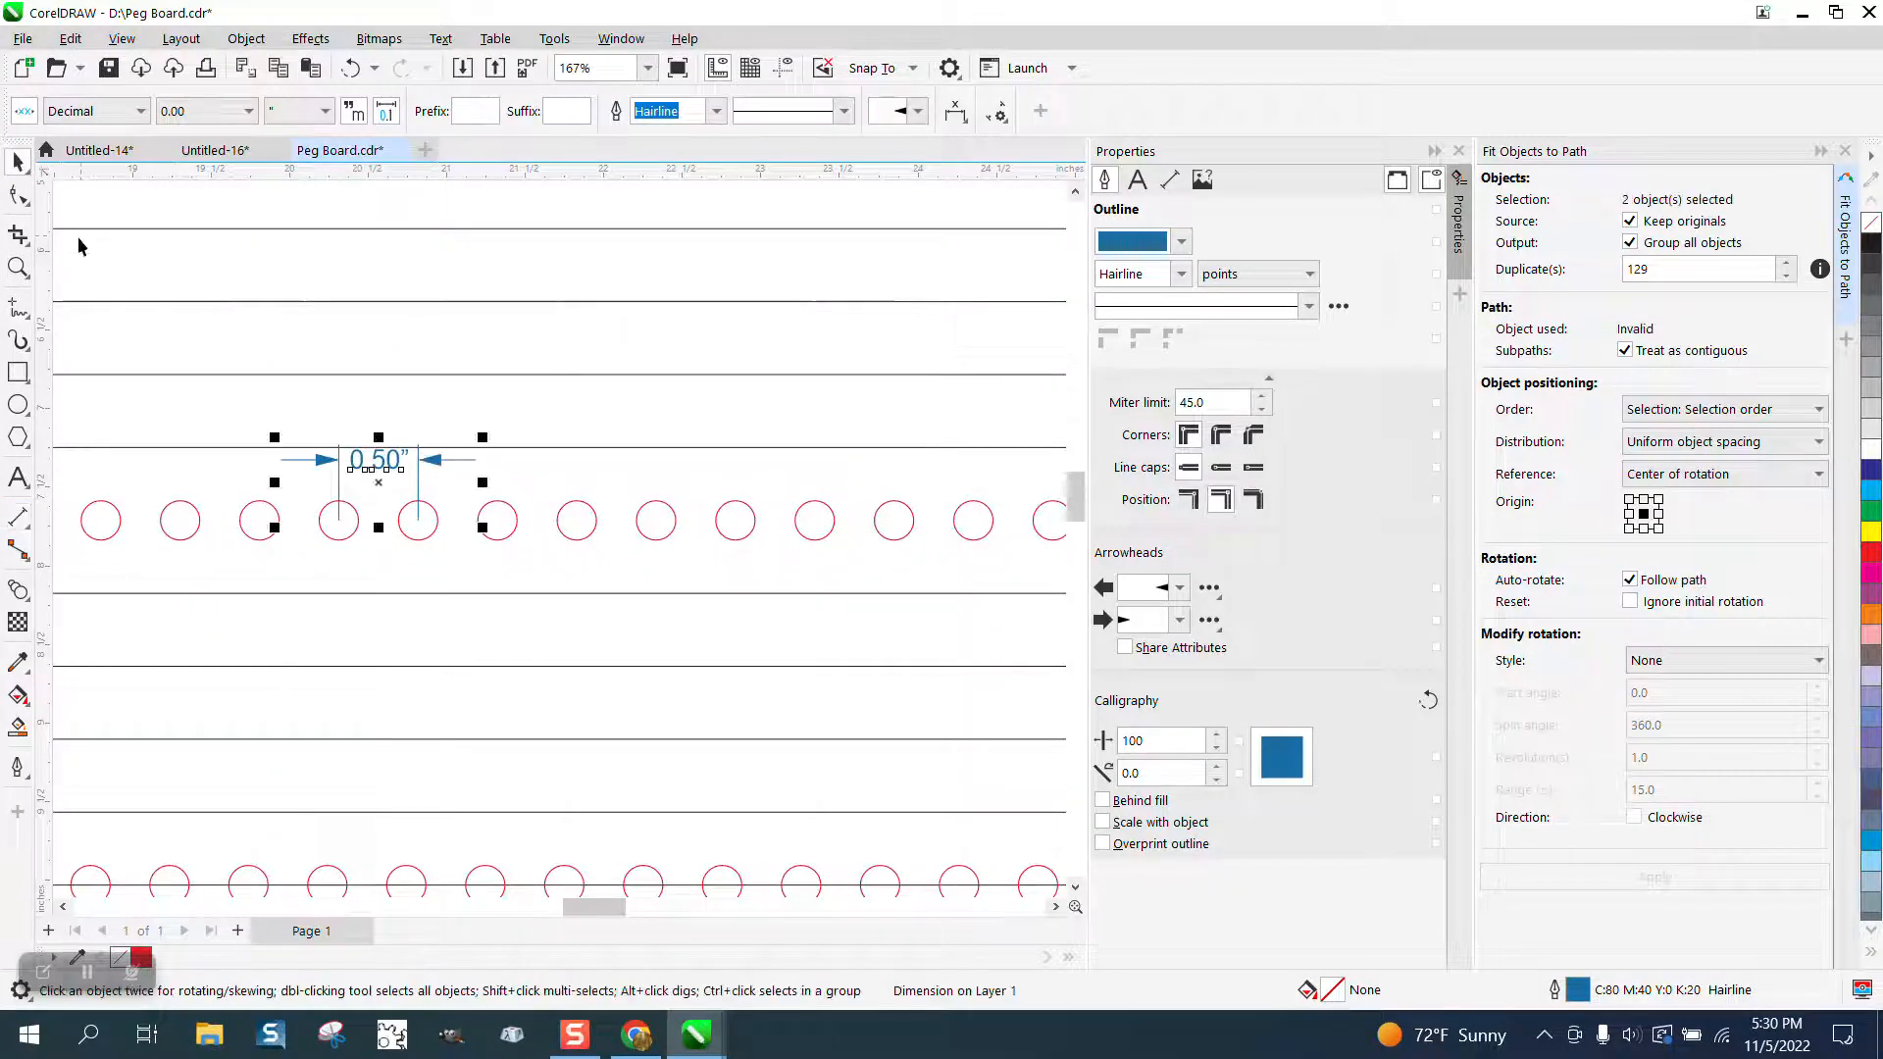
- Delete the spacing dimension above the middle ring of circles
scroll(78, 237, down, 2)
key(Delete)
scroll(80, 233, down, 4)
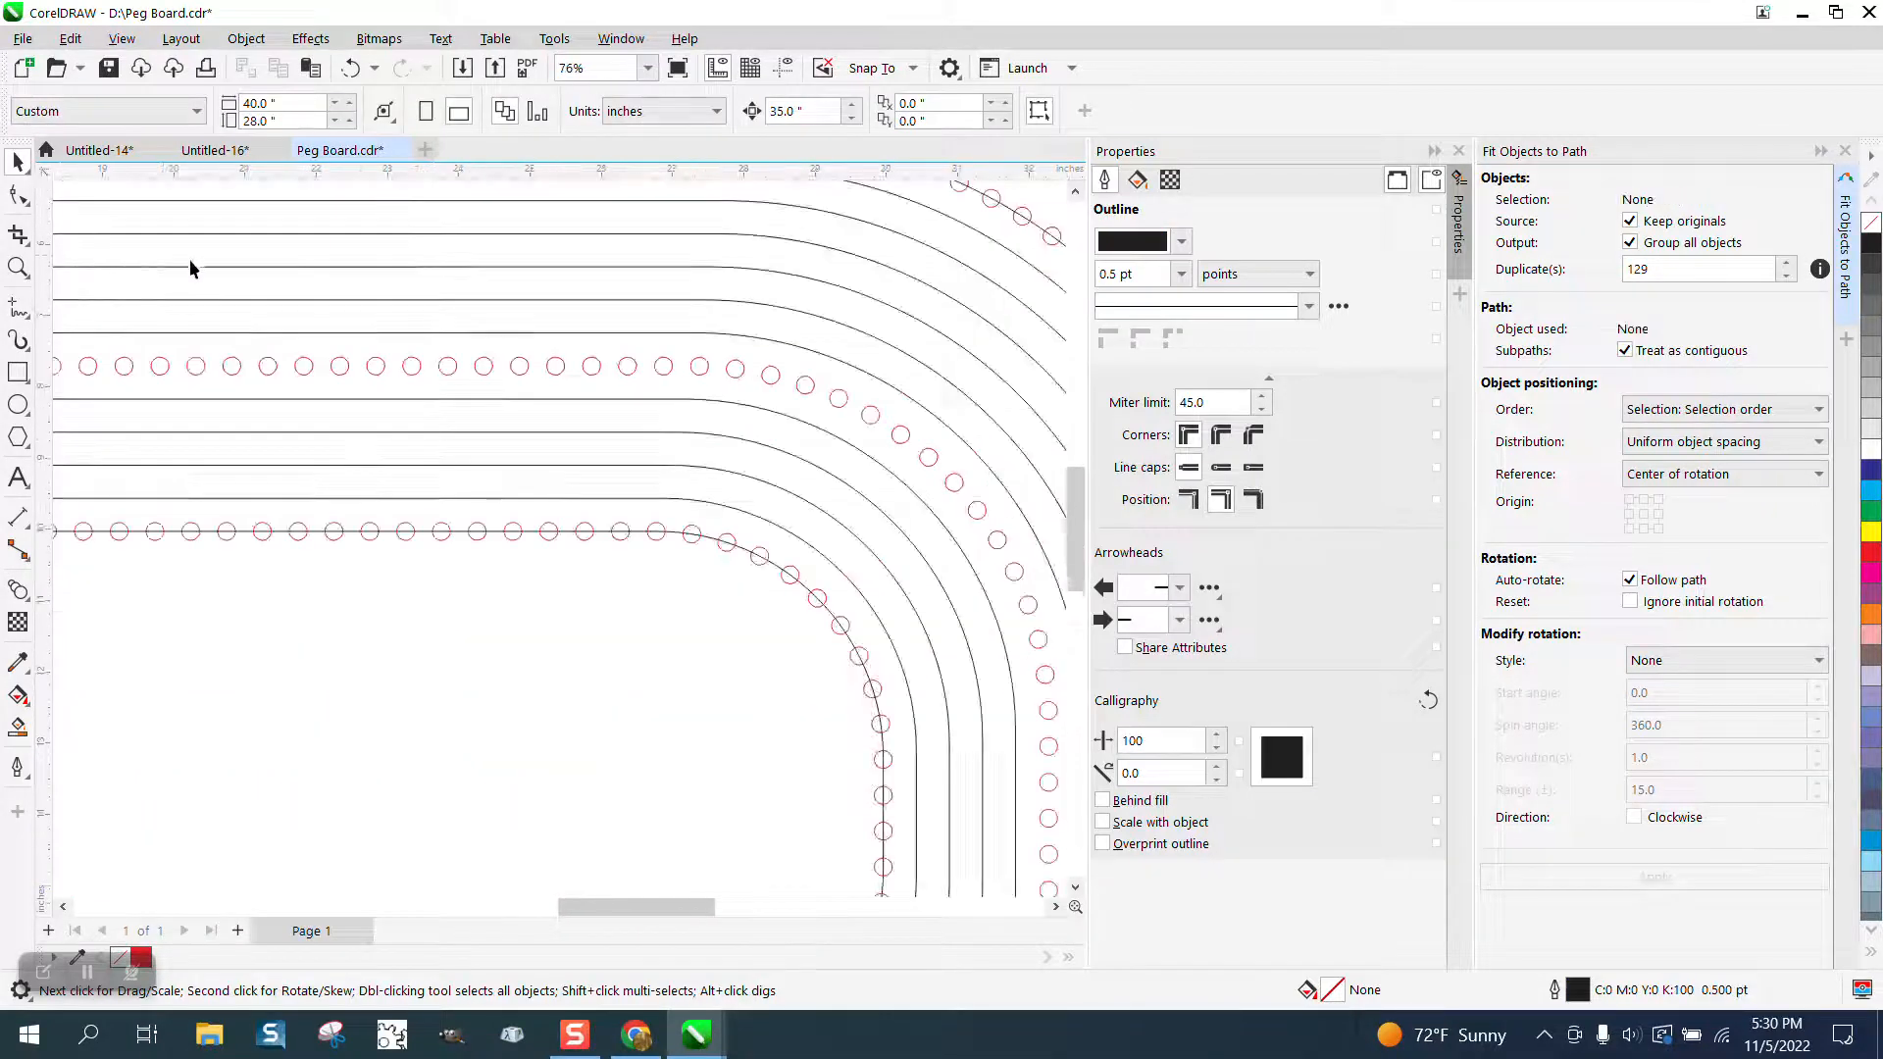
- Close the Properties and Fit Objects to Path dockers to view the whole peg board layout
scroll(857, 457, down, 6)
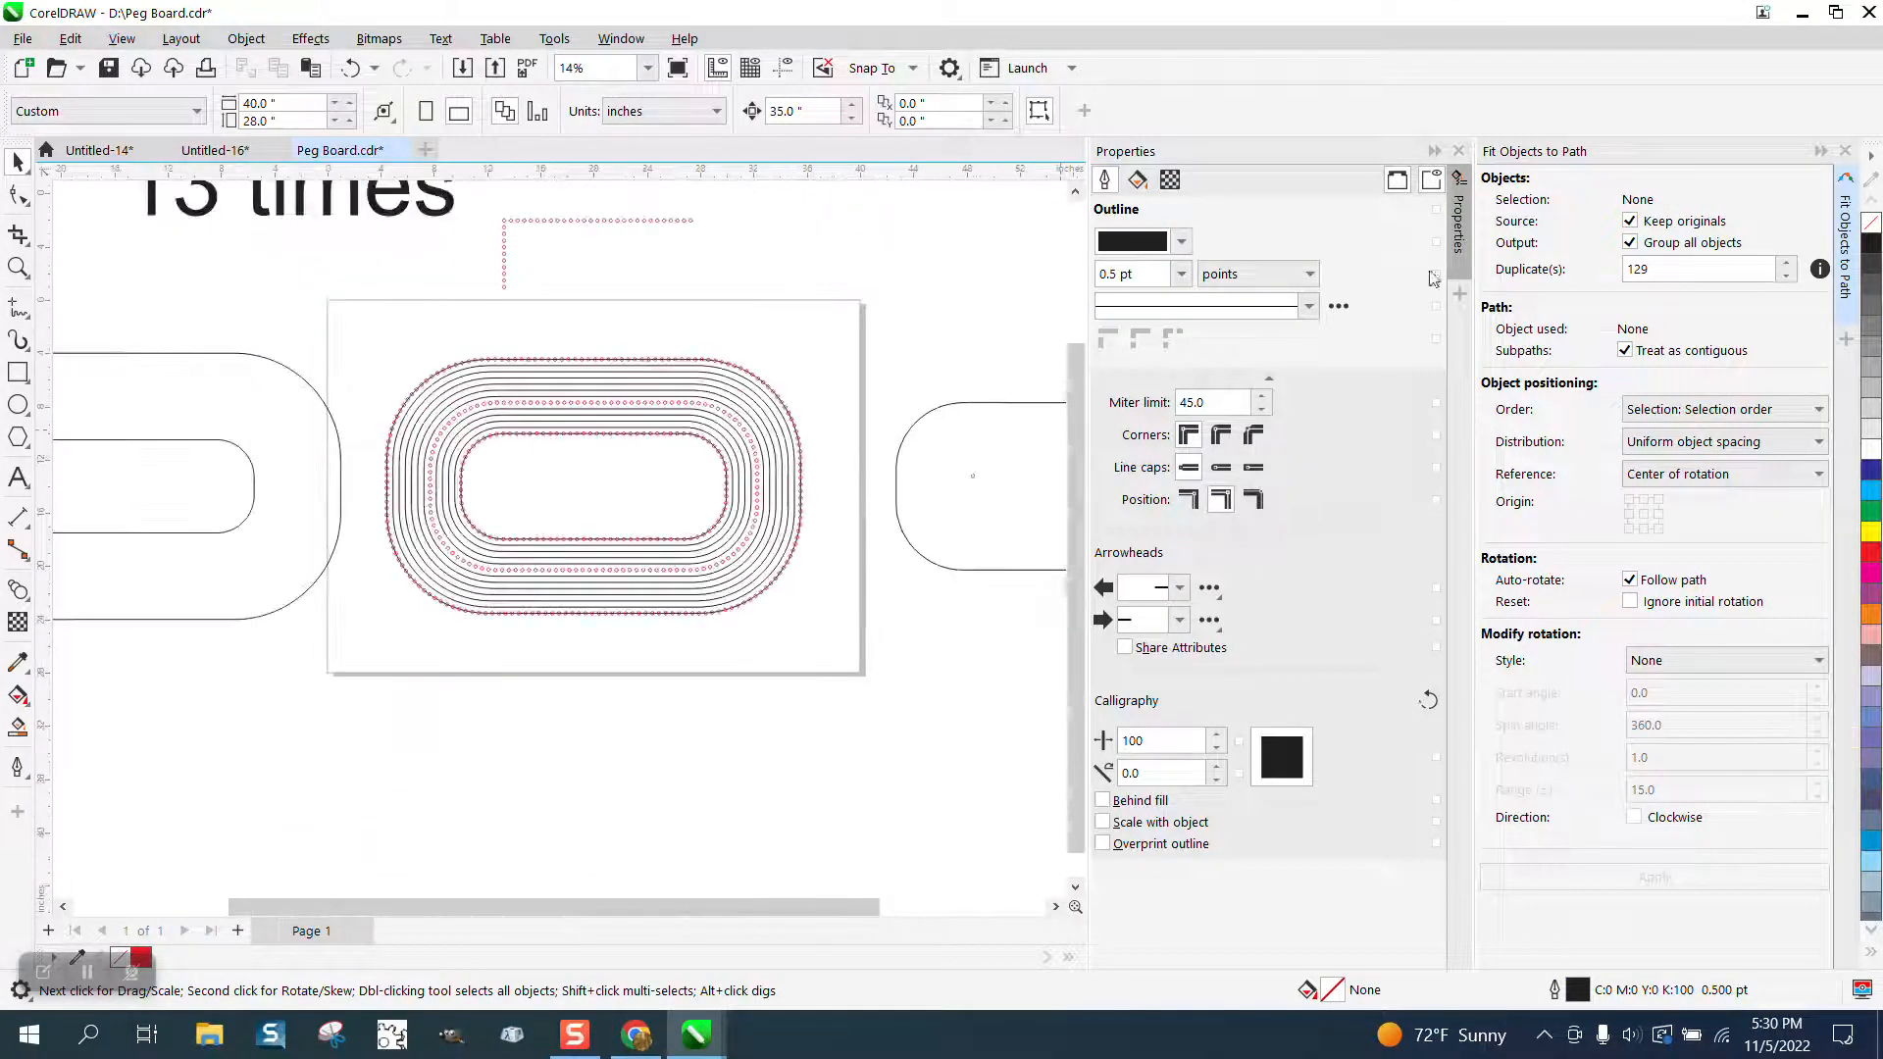
click(1459, 150)
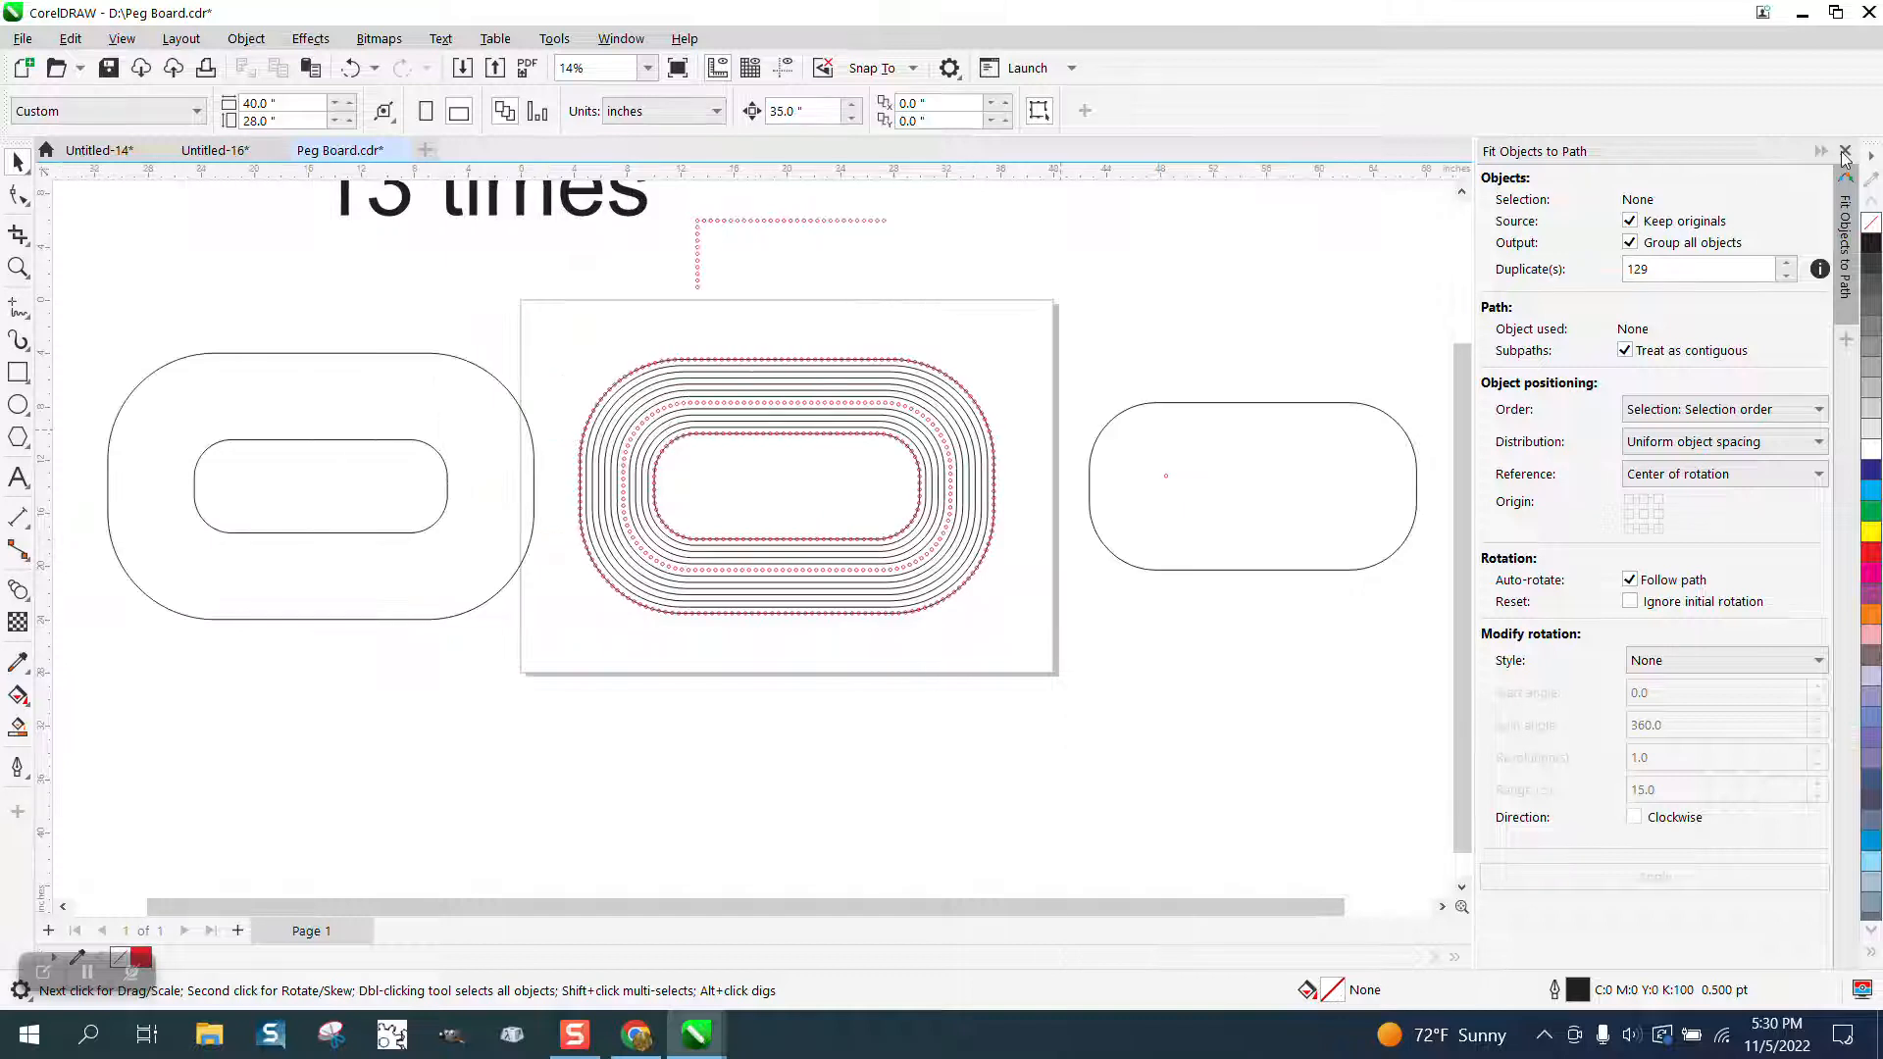
click(1845, 152)
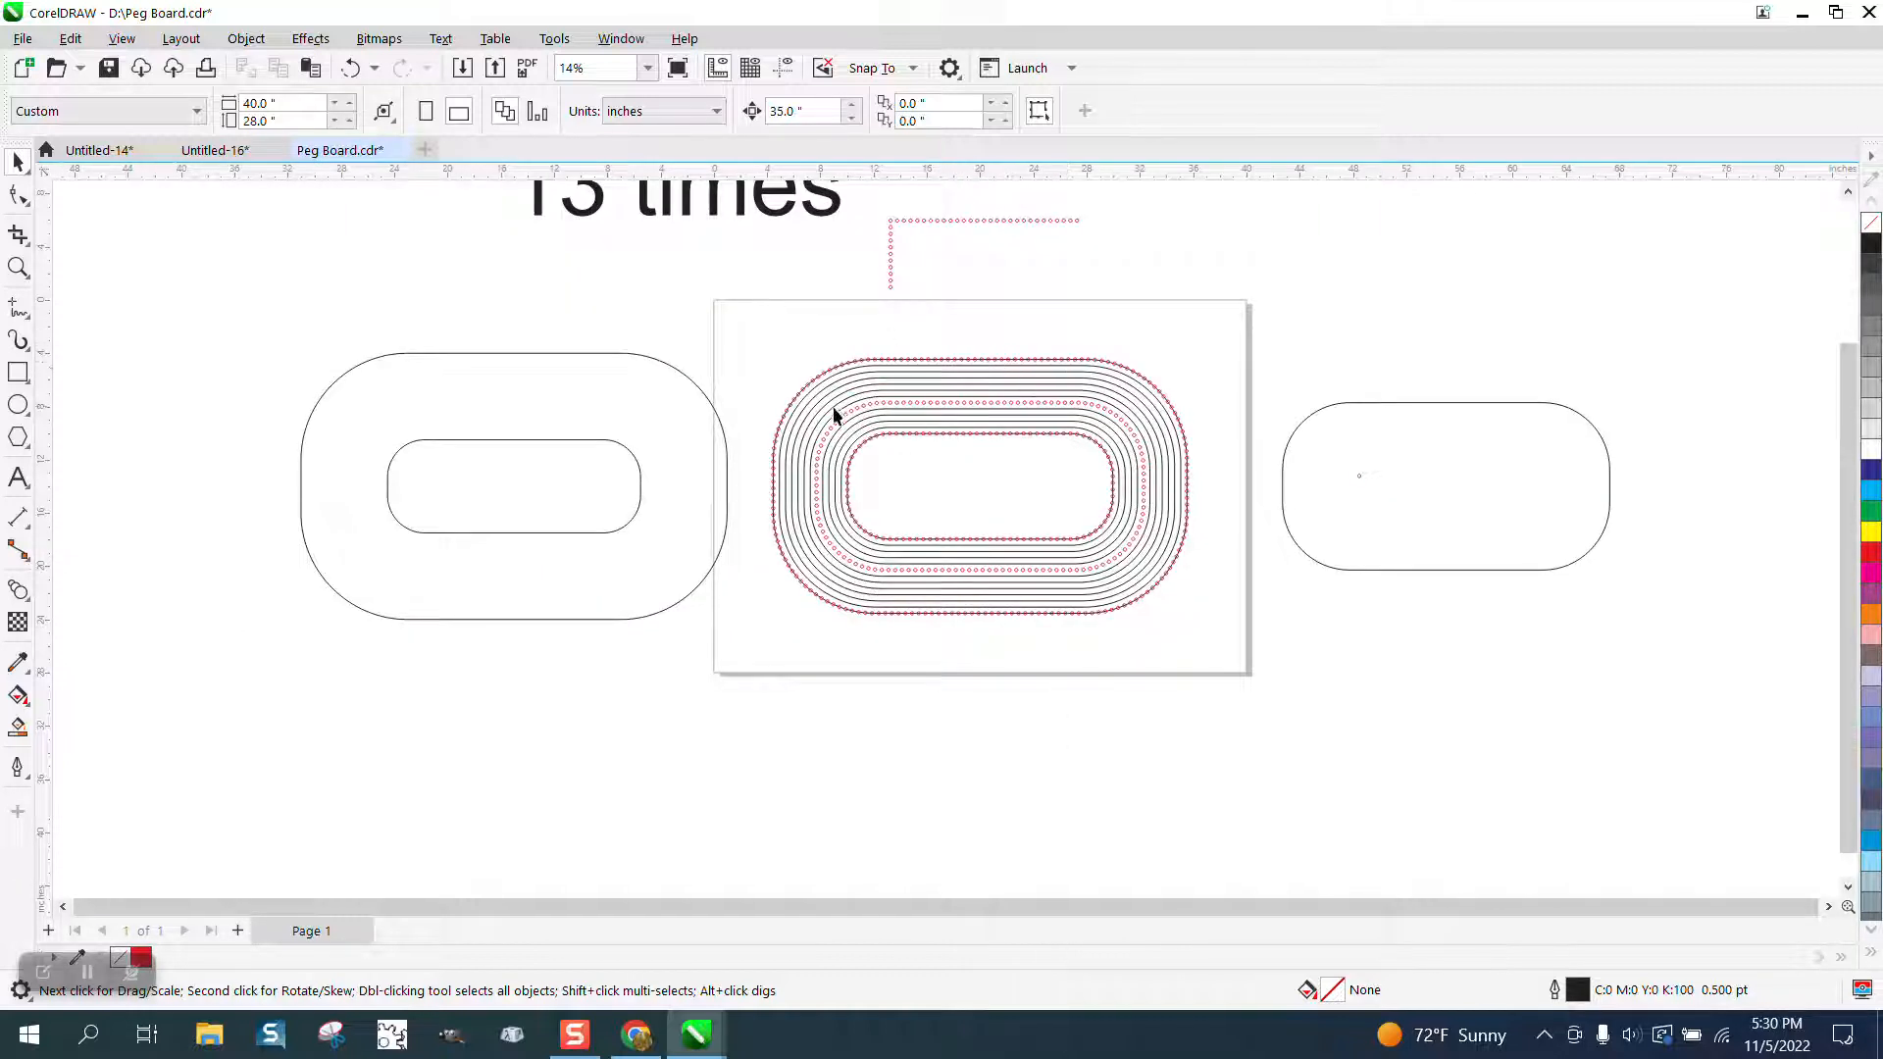